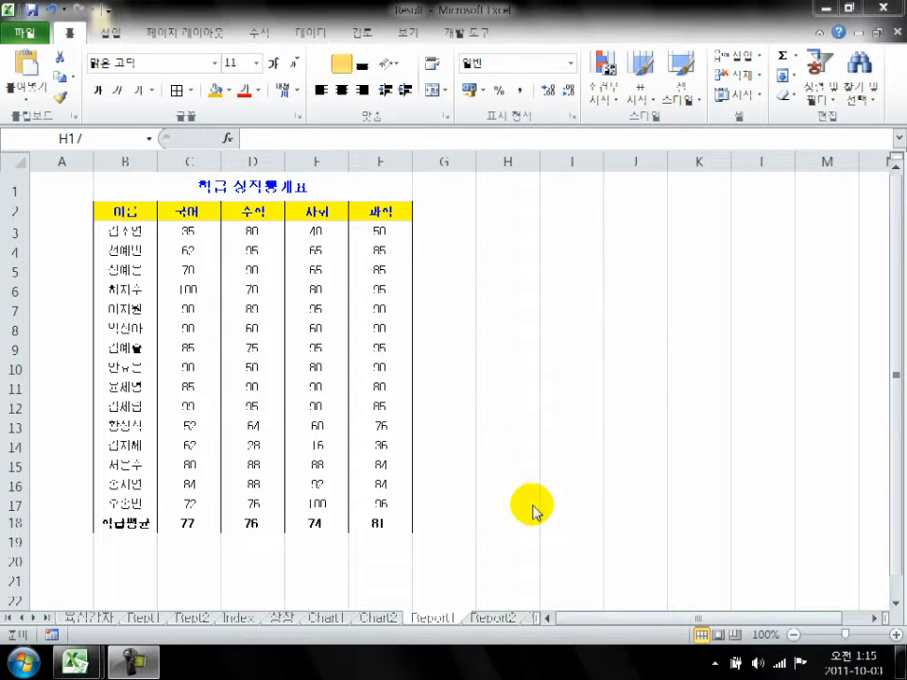
- Compare the class score table on the Report1 sheet with the individual score table and chart on Report2
left_click(489, 624)
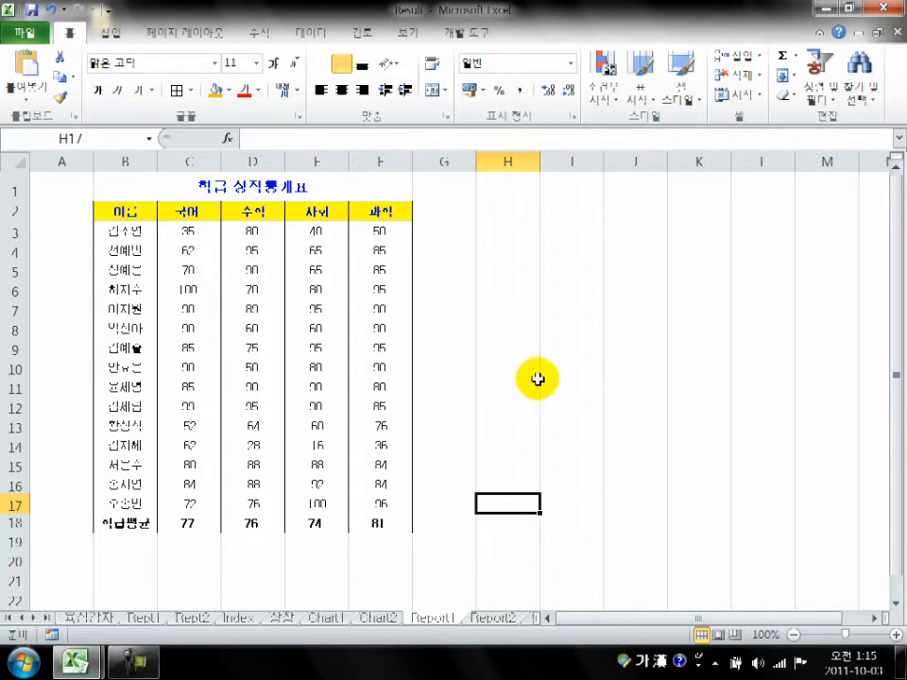
left_click(486, 621)
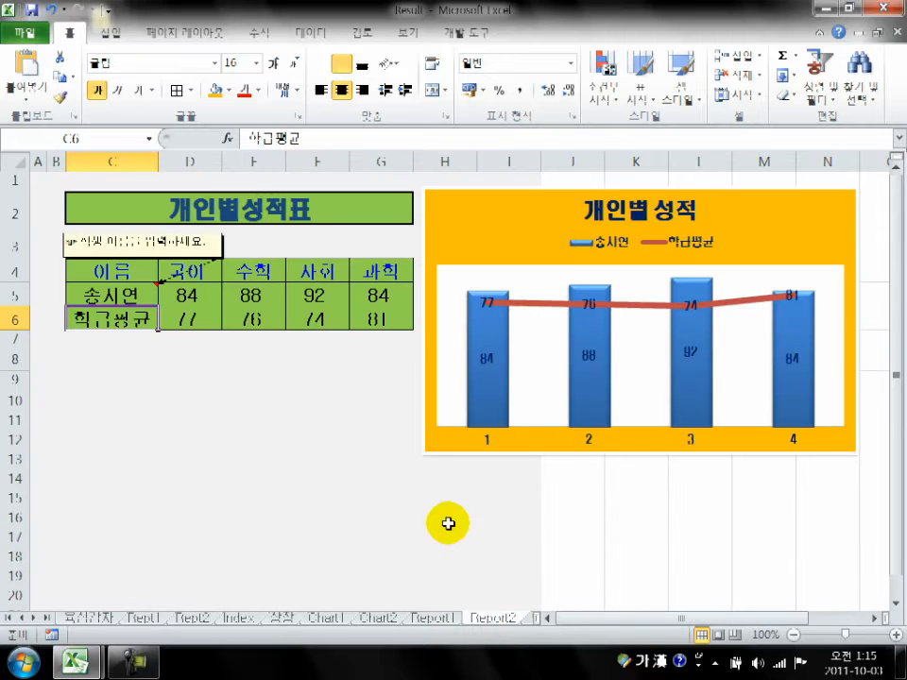
left_click(433, 620)
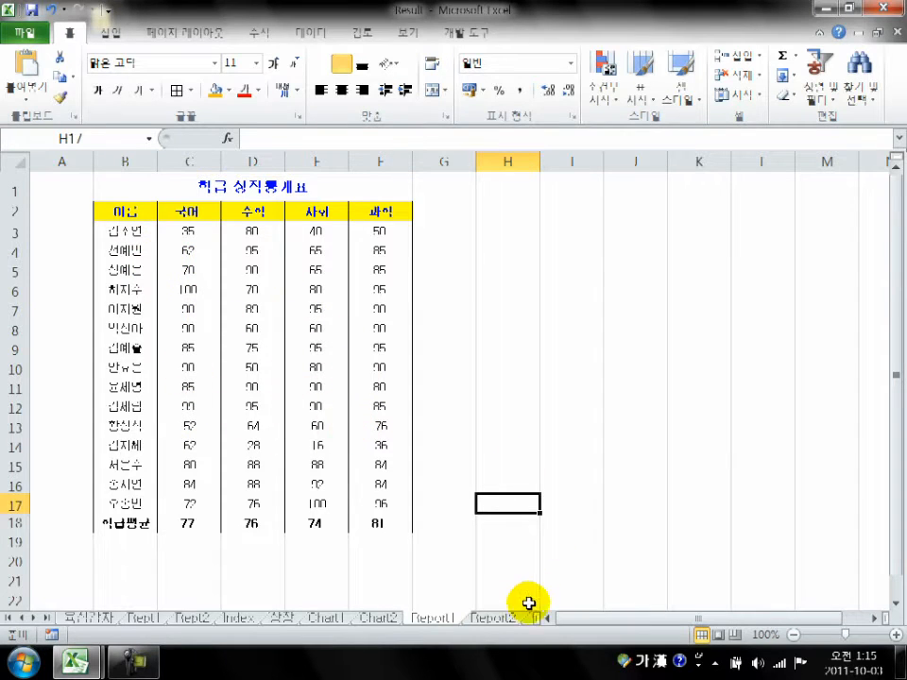
left_click(497, 620)
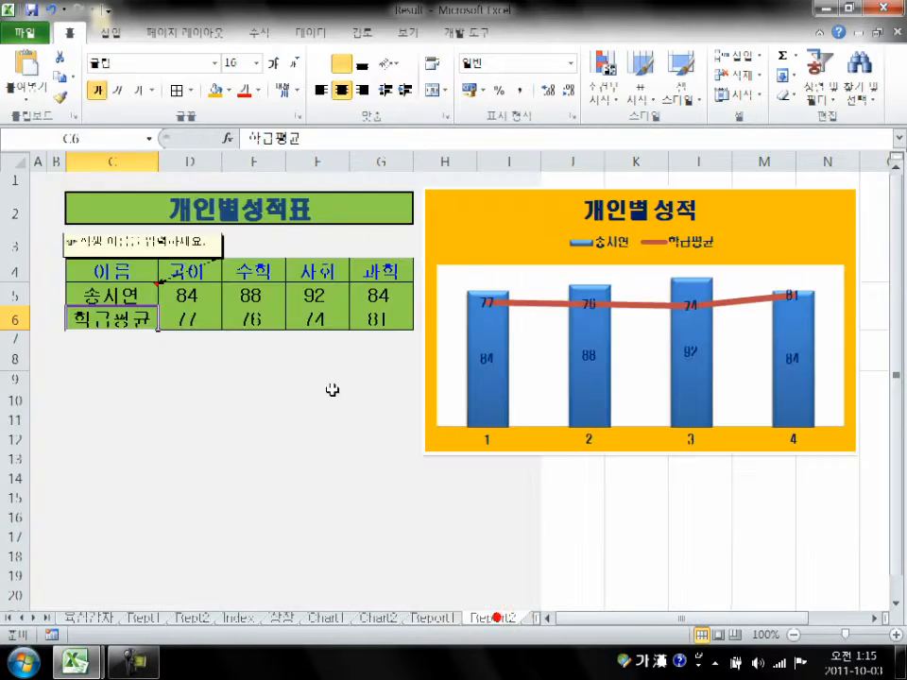
- Replace the student name in C5 of Report2 with another student's name from the Report1 list
left_click(112, 295)
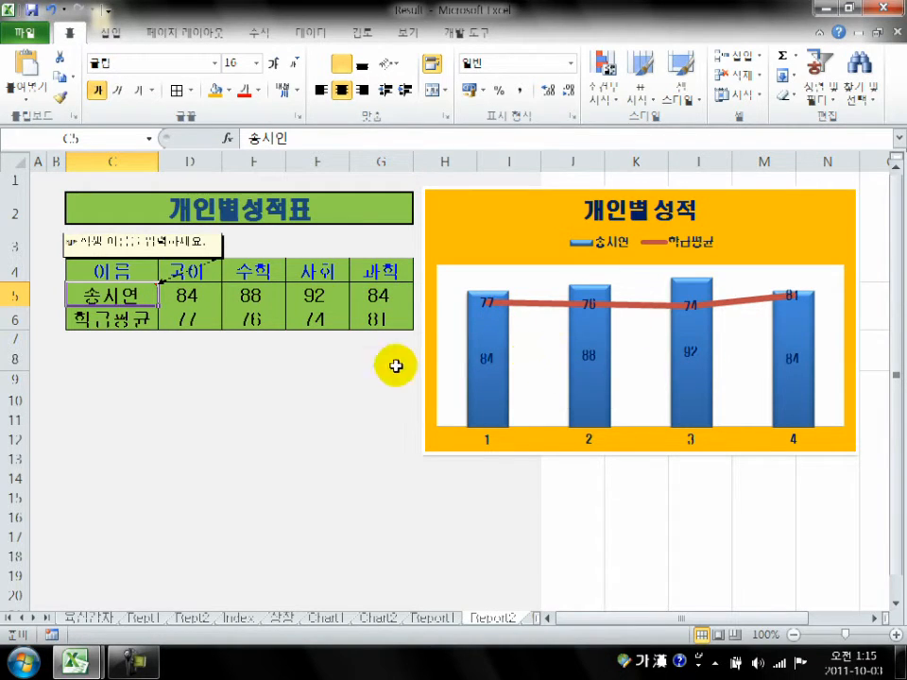
left_click(437, 619)
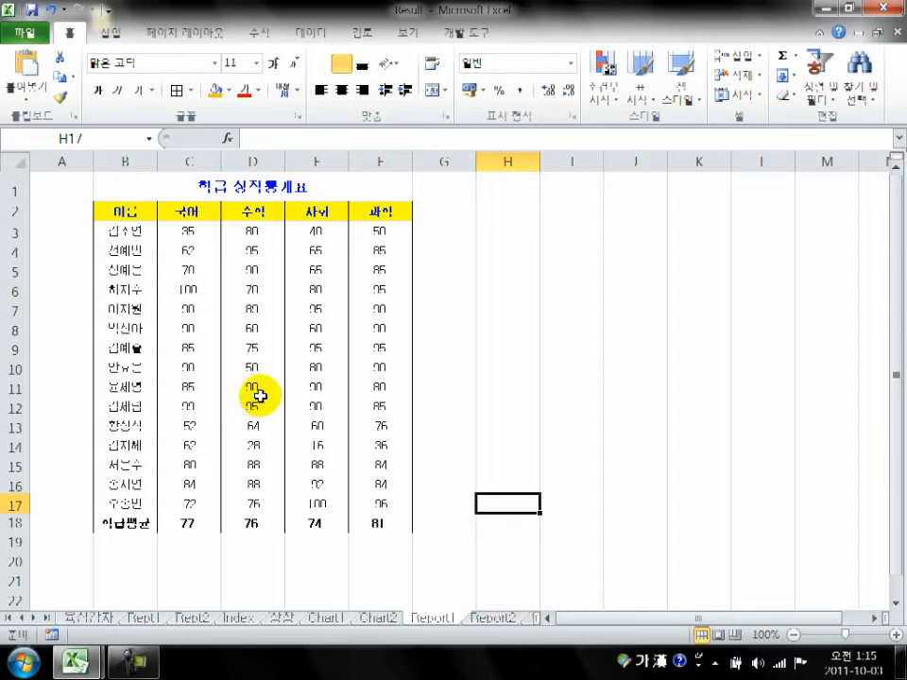
left_click(492, 619)
type("ㅇ")
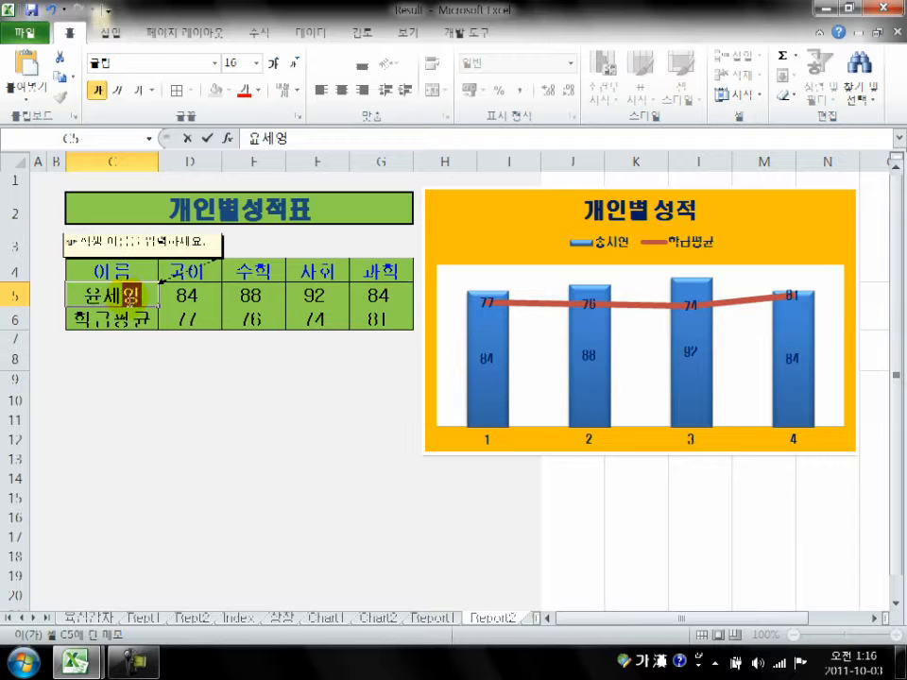
type("세영")
key("Return")
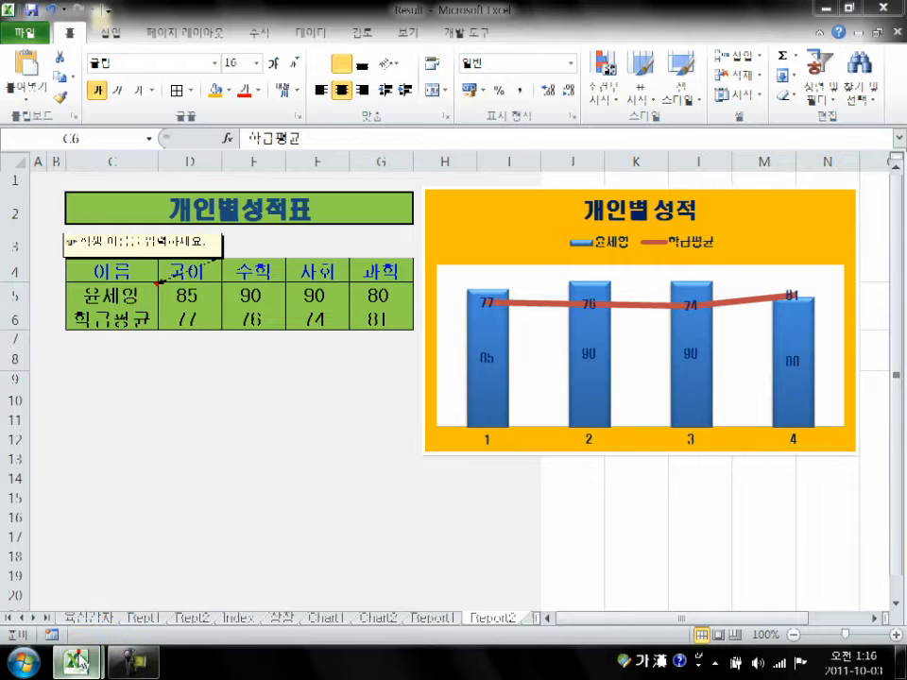
- Switch to the sample2 workbook and enter the label 학급평균 in B18 of the Report1 sheet
mouse_move(76, 661)
left_click(78, 605)
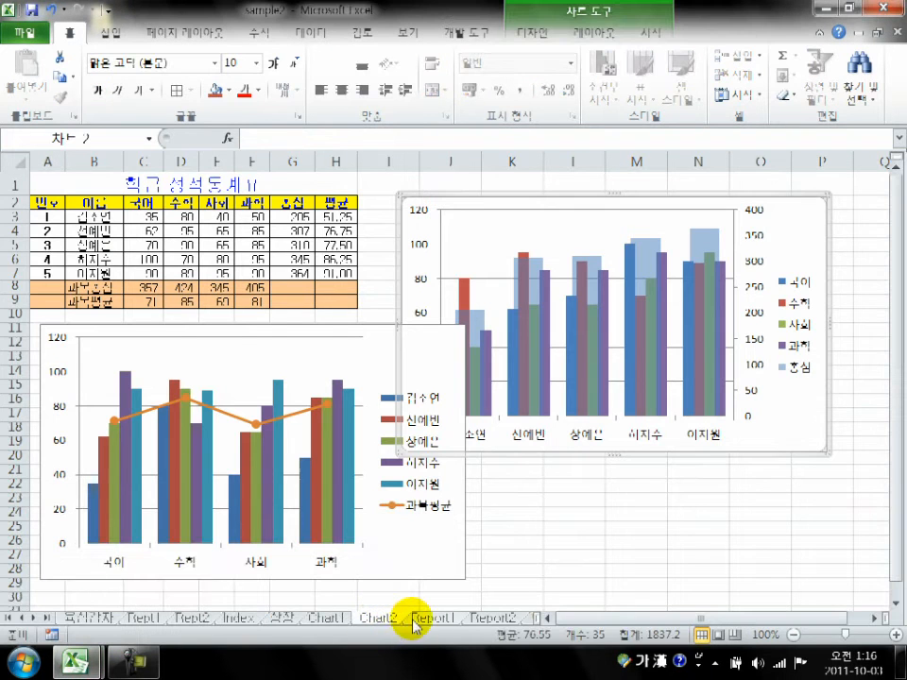
left_click(421, 621)
scroll(622, 559, "up", 1)
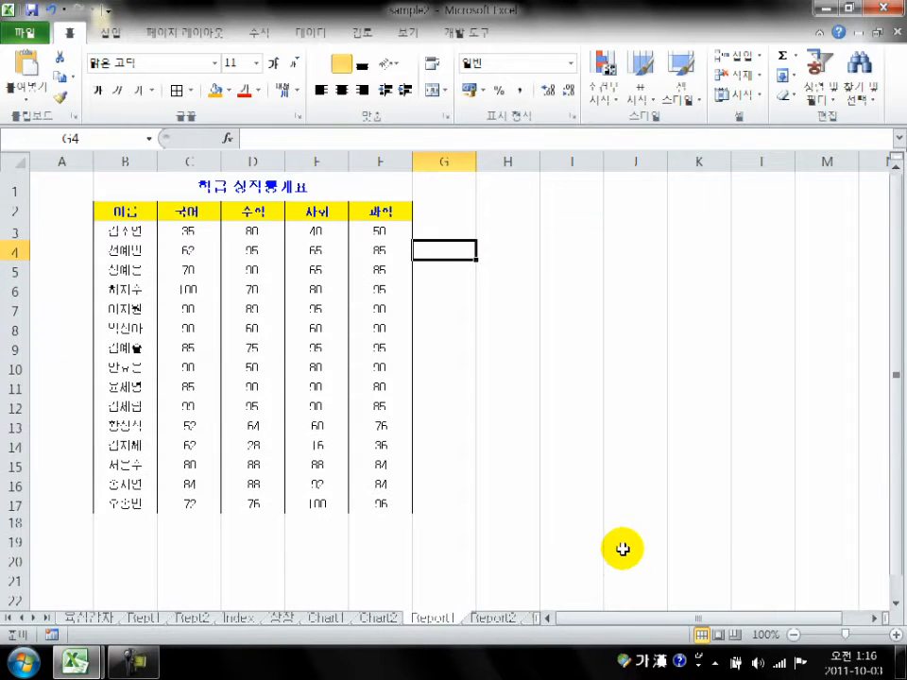
left_click(126, 521)
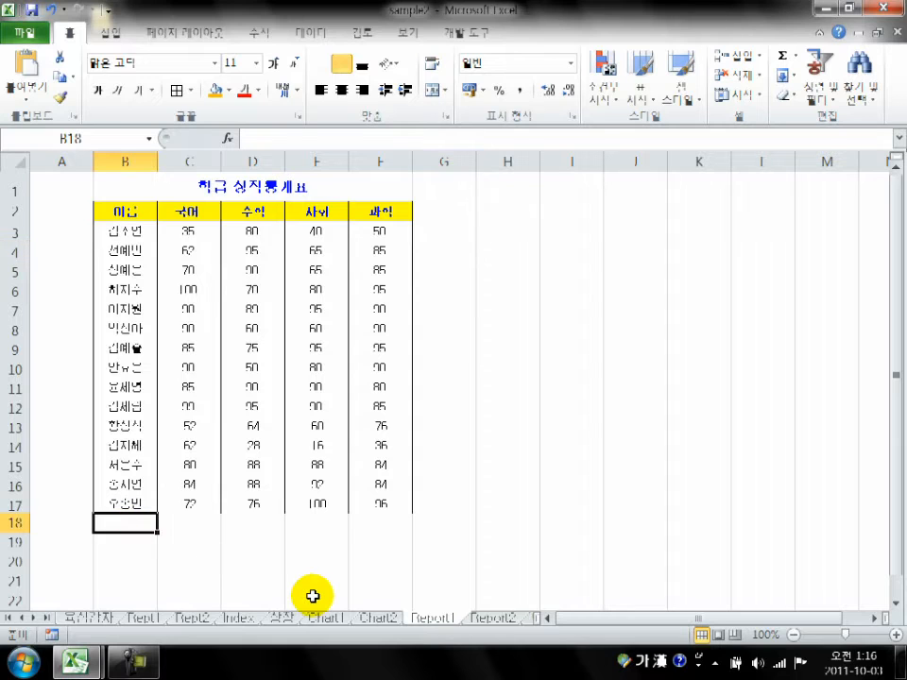
type("학급")
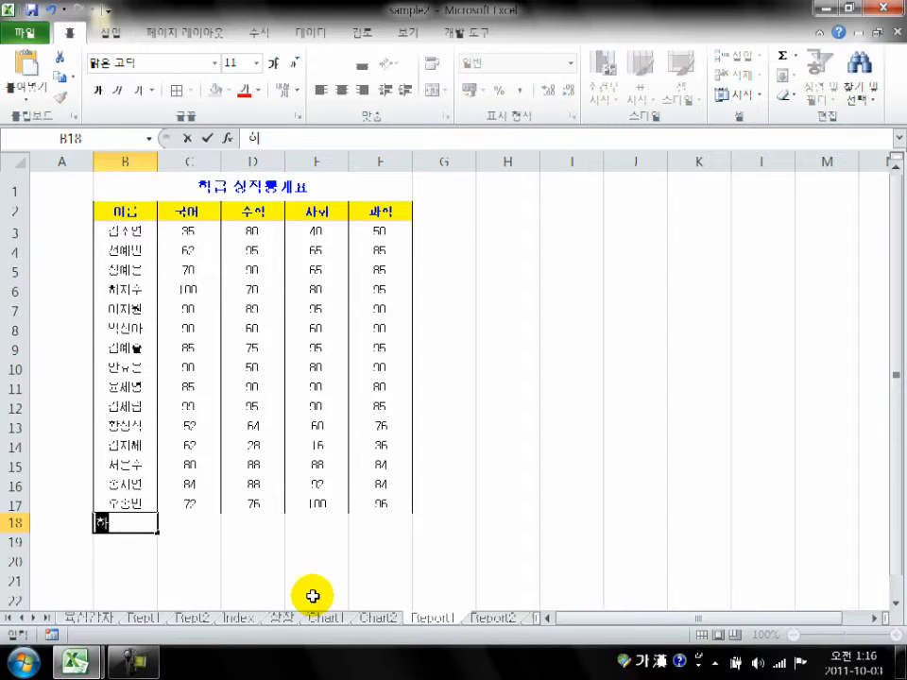
type("평")
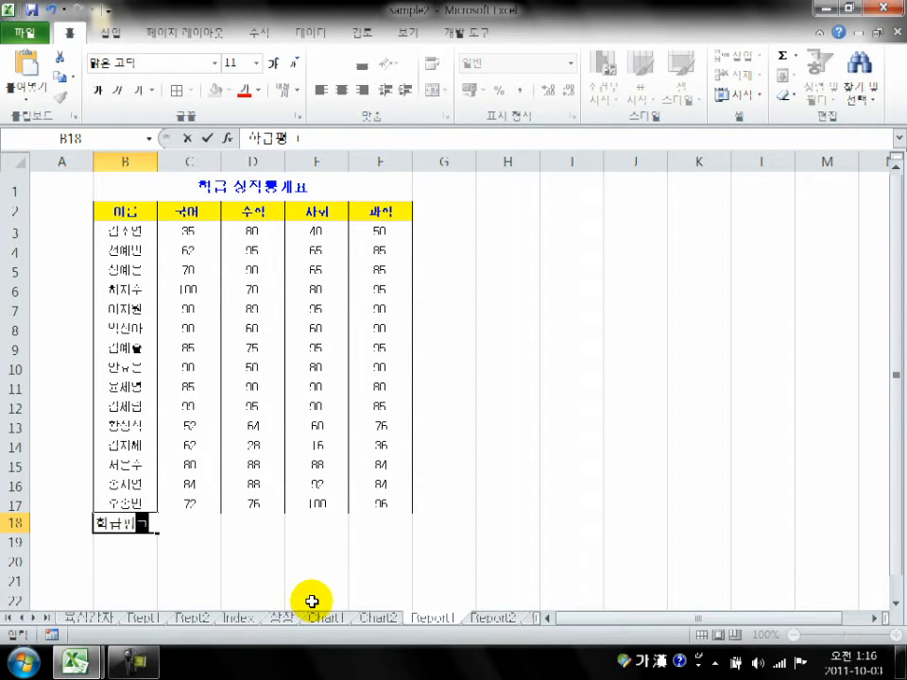
type("균")
key("Return")
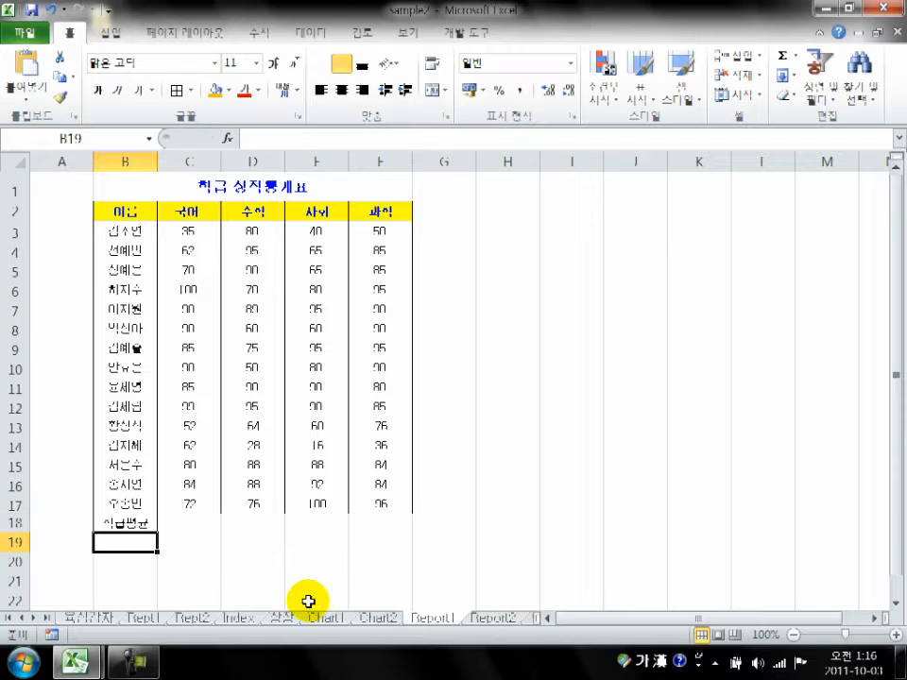
- Calculate the 국어 average of C3:C17 in C18 with AVERAGE and fill the formula across to F18
left_click(168, 522)
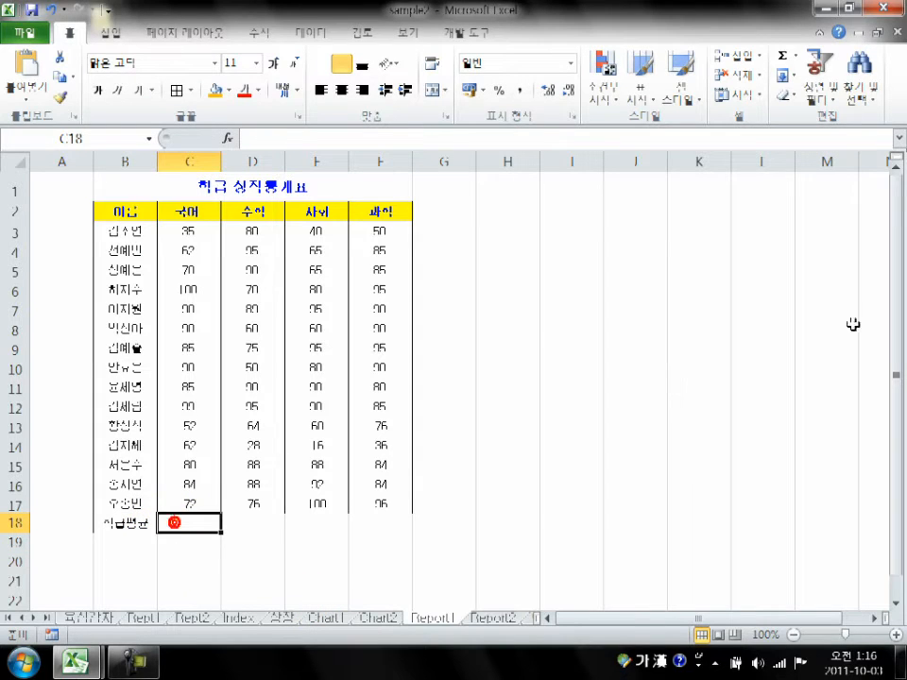
left_click(795, 55)
left_click(808, 99)
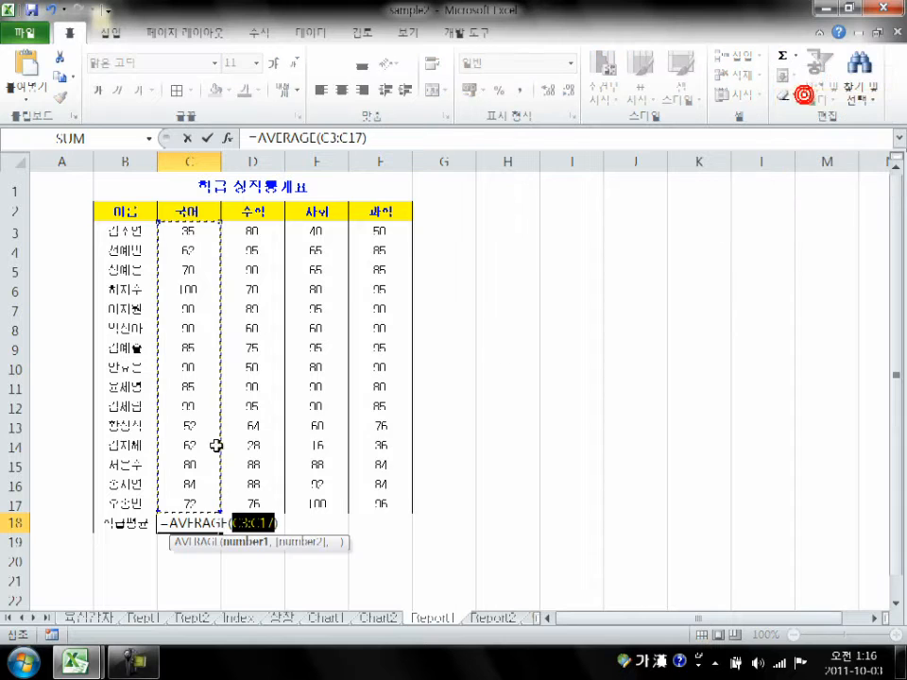
key("Return")
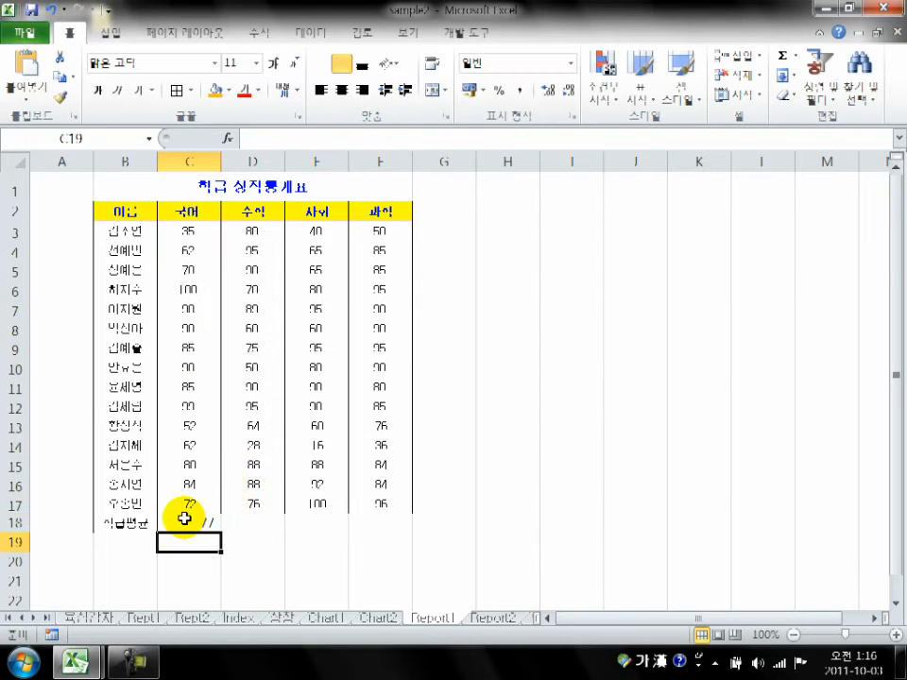
left_click(188, 521)
left_click_drag(219, 532, 370, 536)
- Center the contents of the class average row, B18:F18
left_click_drag(130, 523, 375, 526)
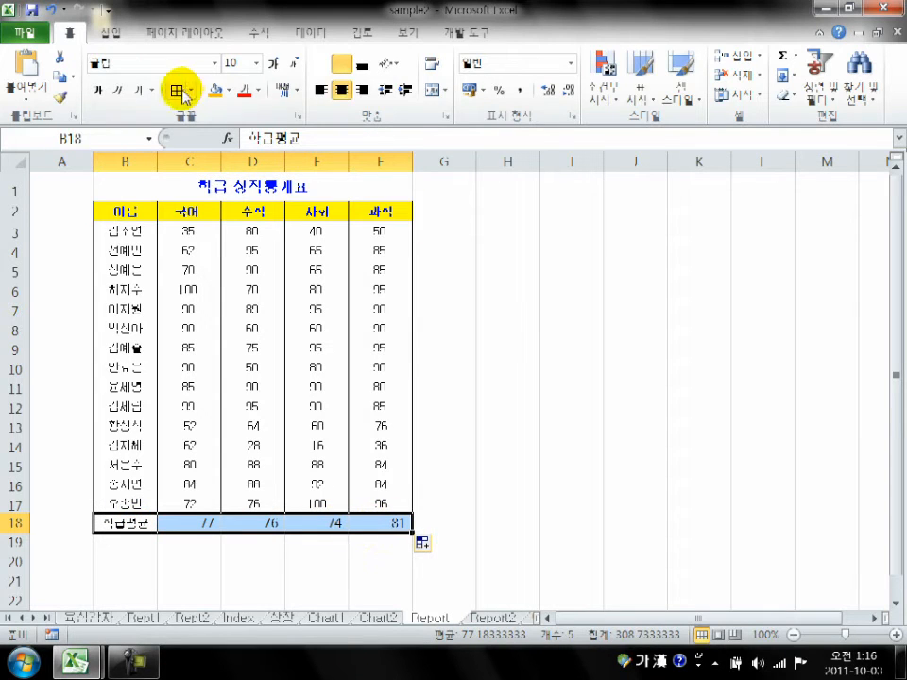
left_click(341, 90)
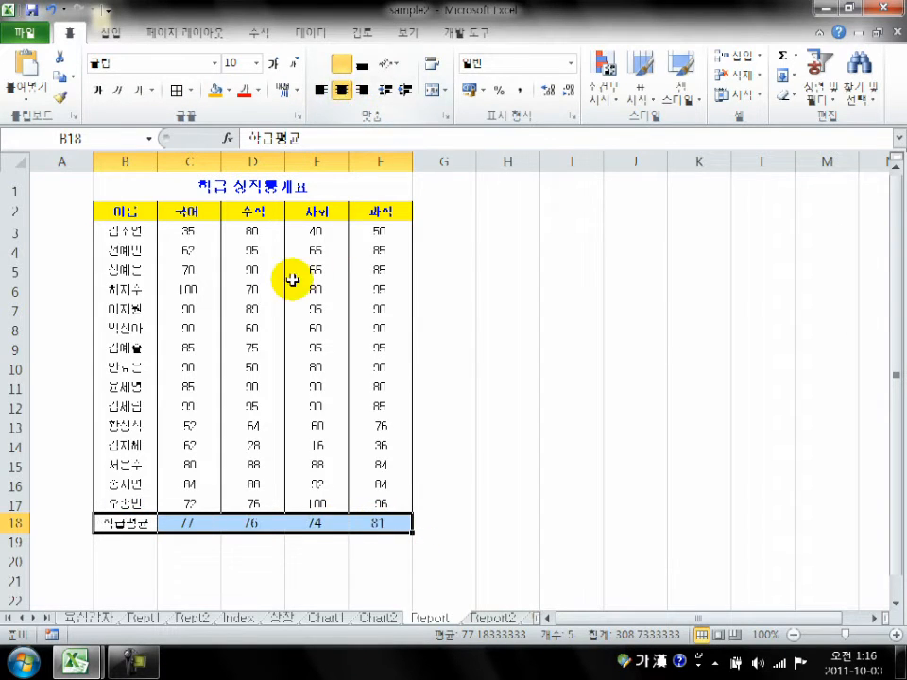
left_click(451, 481)
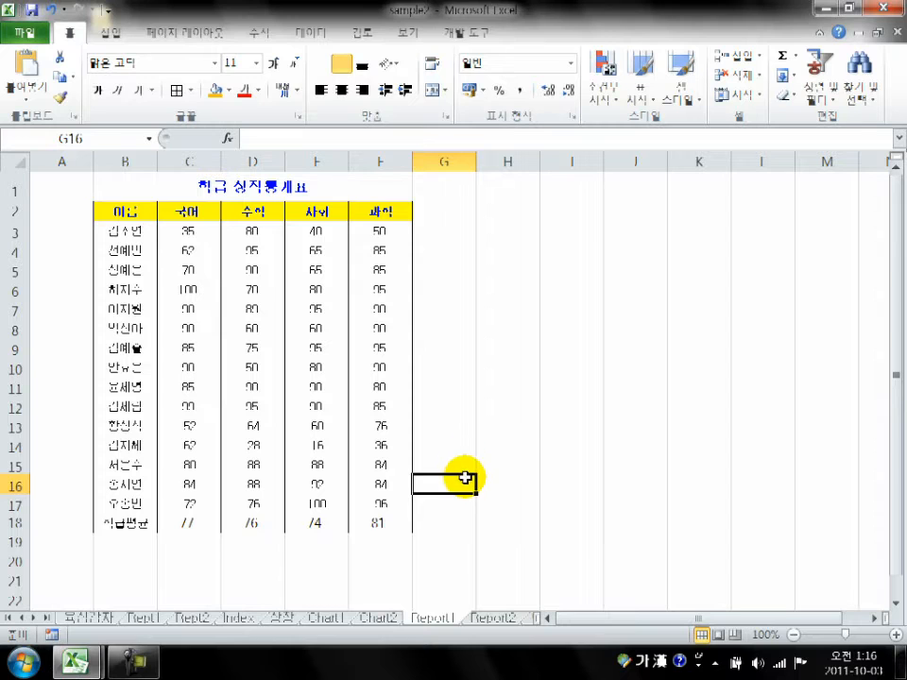
- Narrow the empty columns A and B on the Report2 sheet
left_click(492, 621)
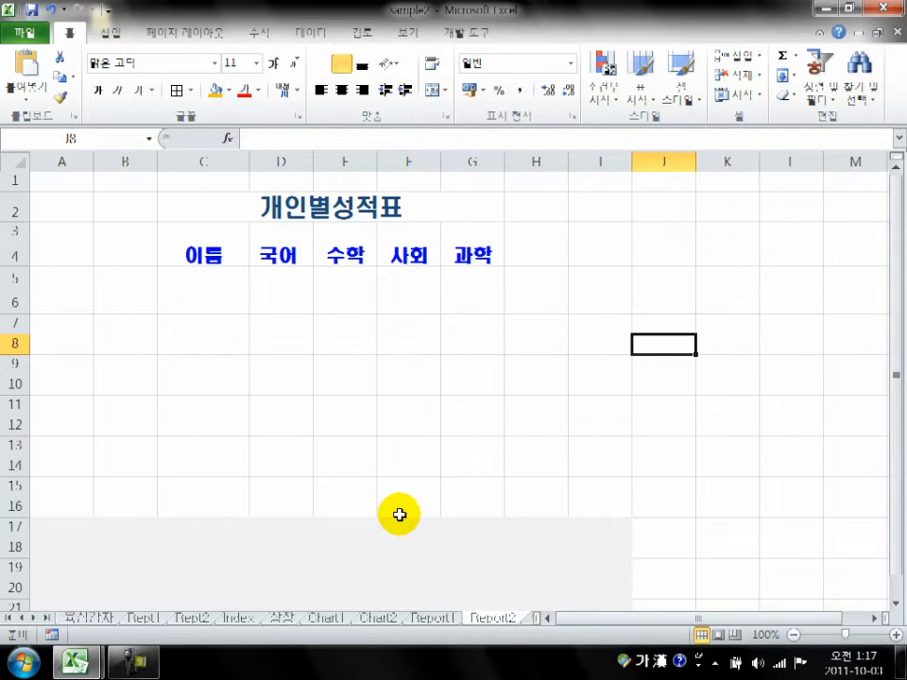
left_click_drag(67, 156, 48, 162)
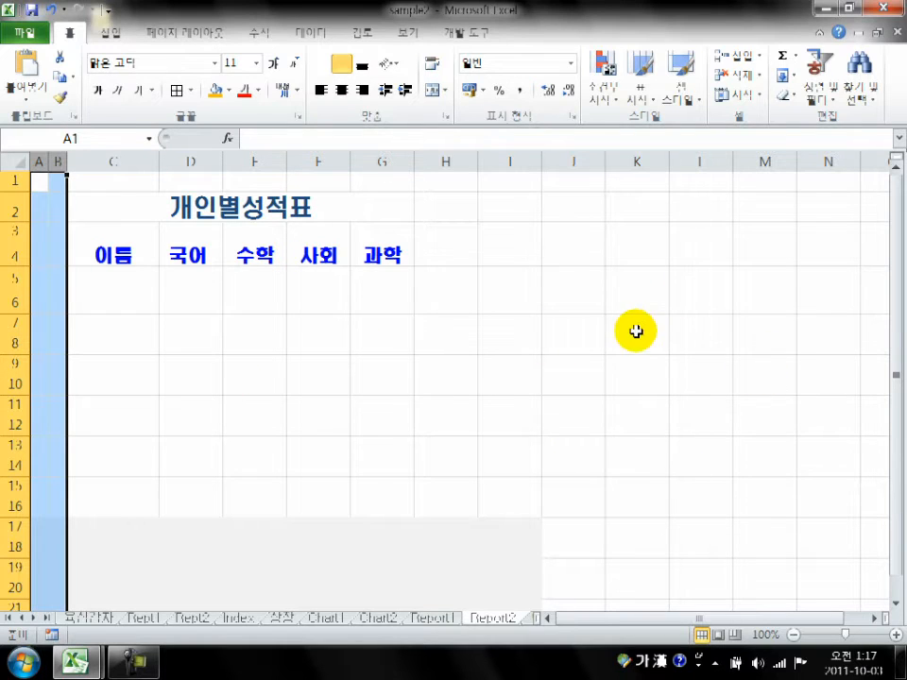
left_click_drag(43, 158, 37, 159)
- Enter the label 평균 in C6 and link D6 to the 국어 class average with =Report1!C18
left_click(127, 300)
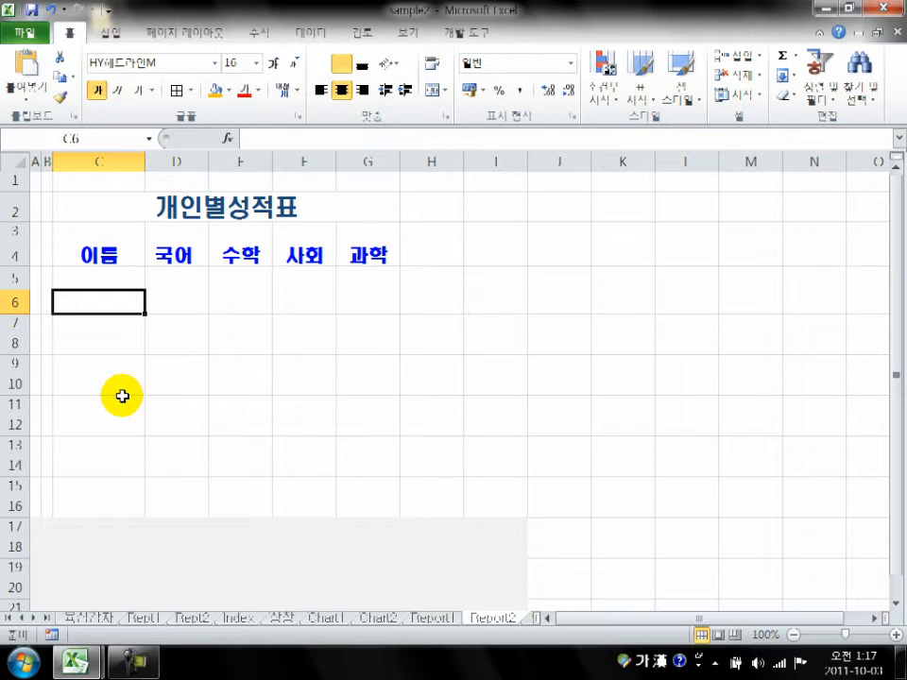
type("평균")
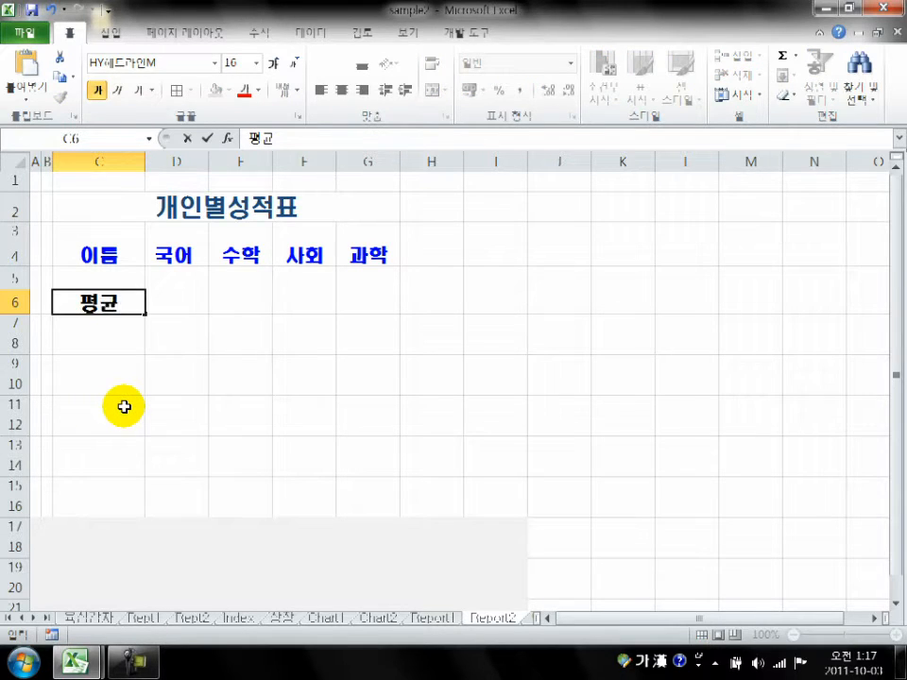
left_click(178, 305)
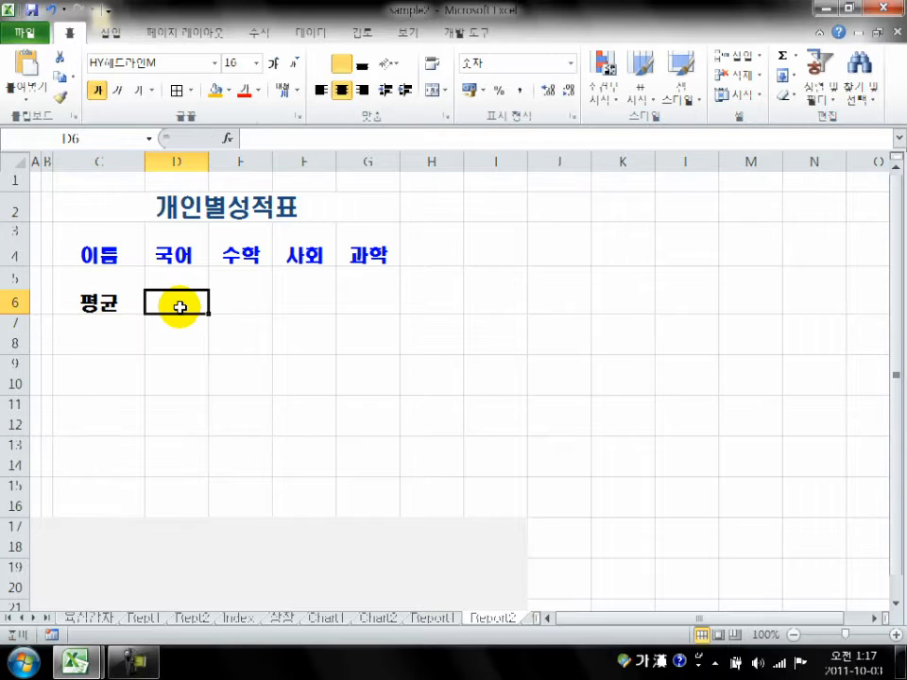
type("=")
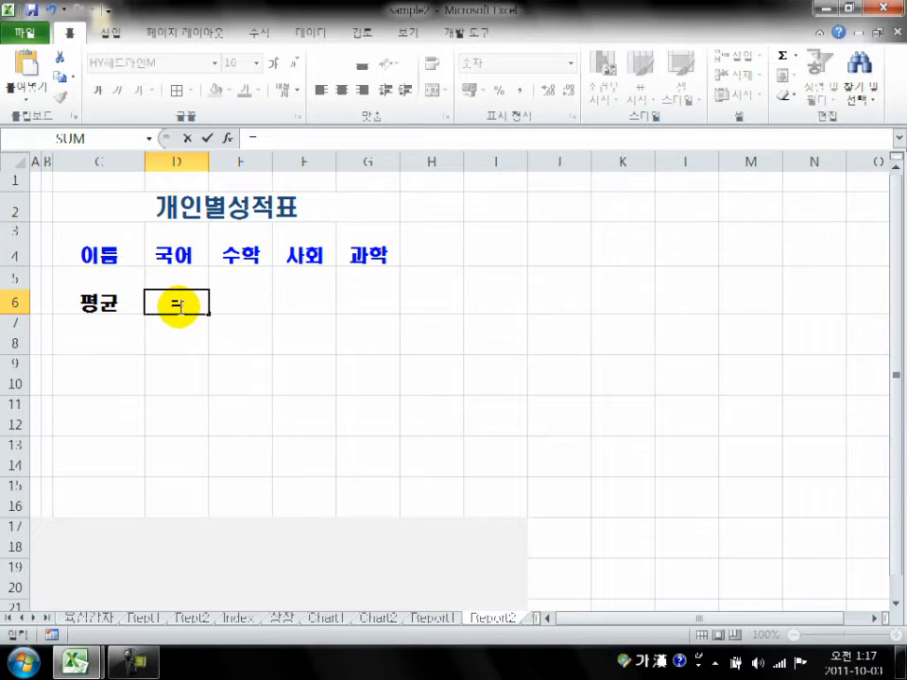
left_click(430, 618)
left_click(189, 523)
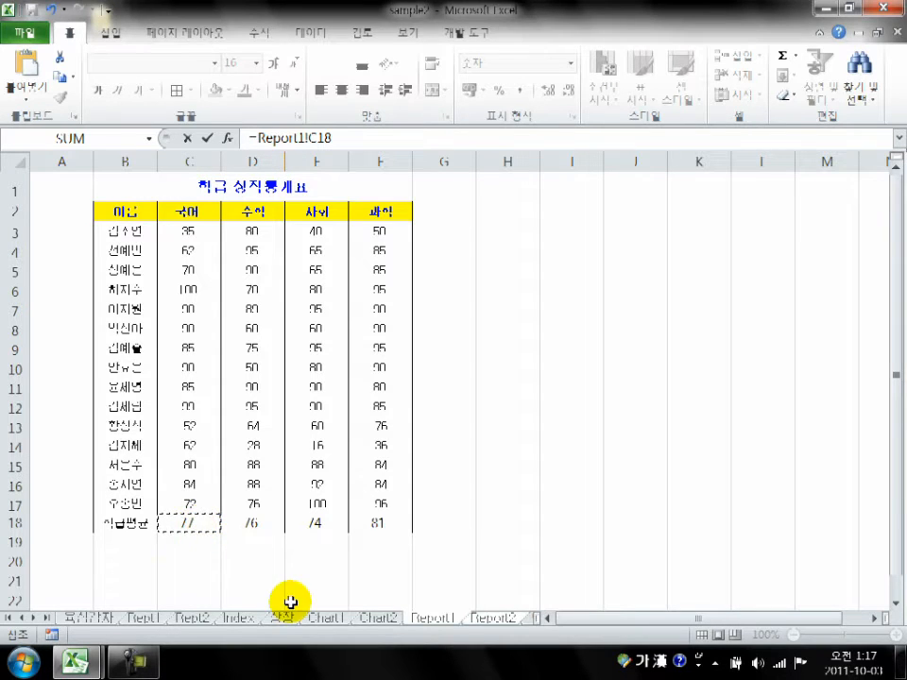
key("Return")
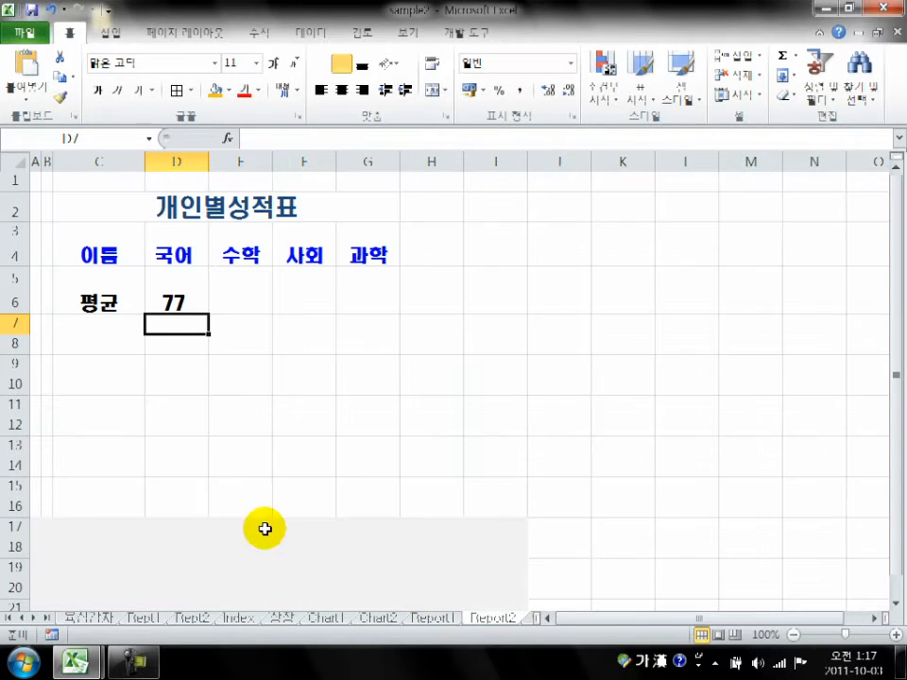
- Fill the D6 link across to G6 and check the copied references against the averages on Report1
left_click(188, 300)
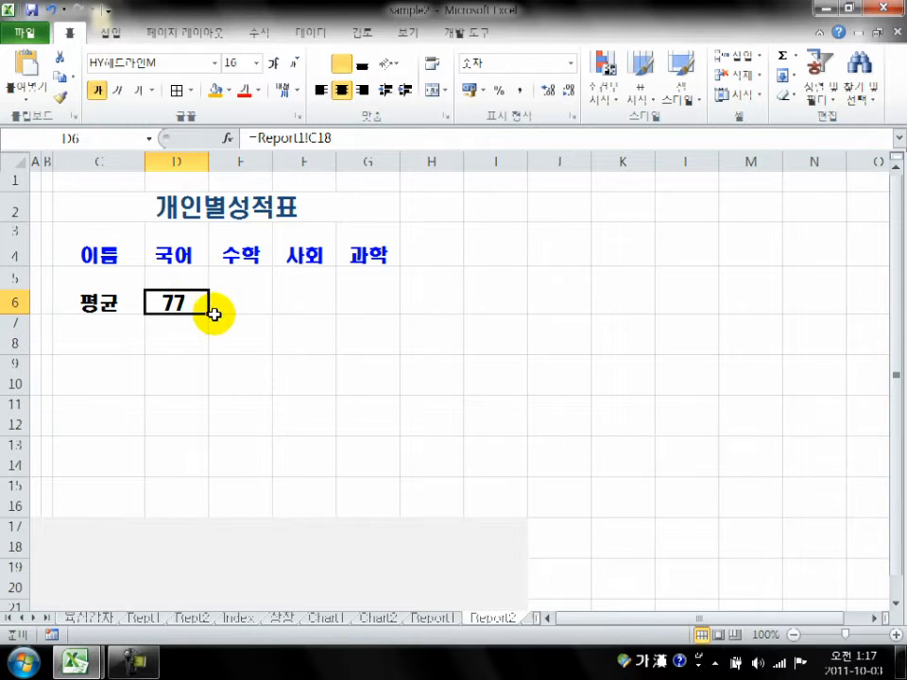
left_click_drag(208, 315, 370, 304)
left_click(233, 302)
left_click(298, 301)
left_click(362, 302)
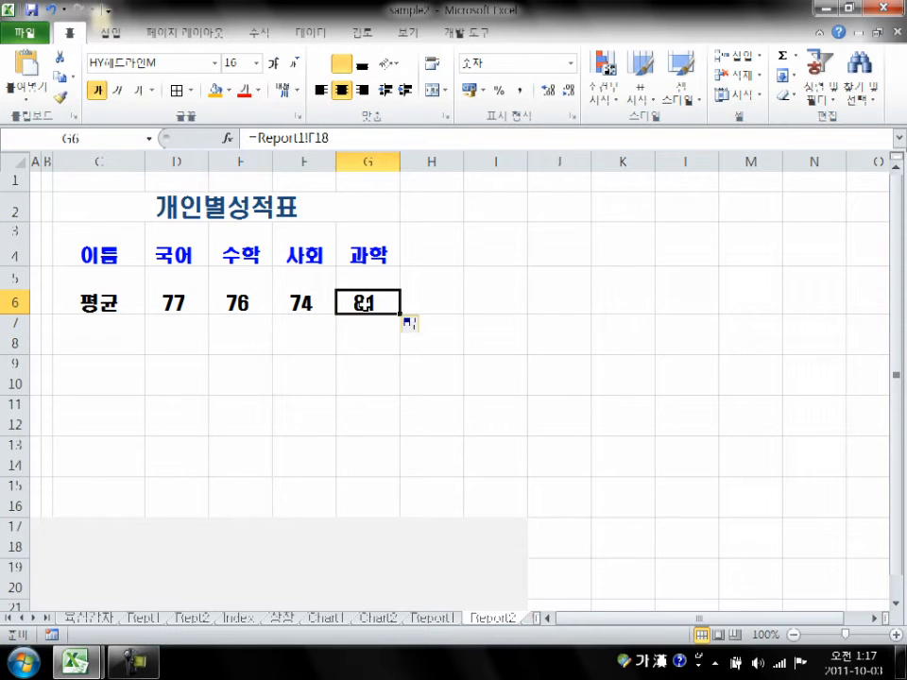
left_click(427, 619)
left_click(491, 619)
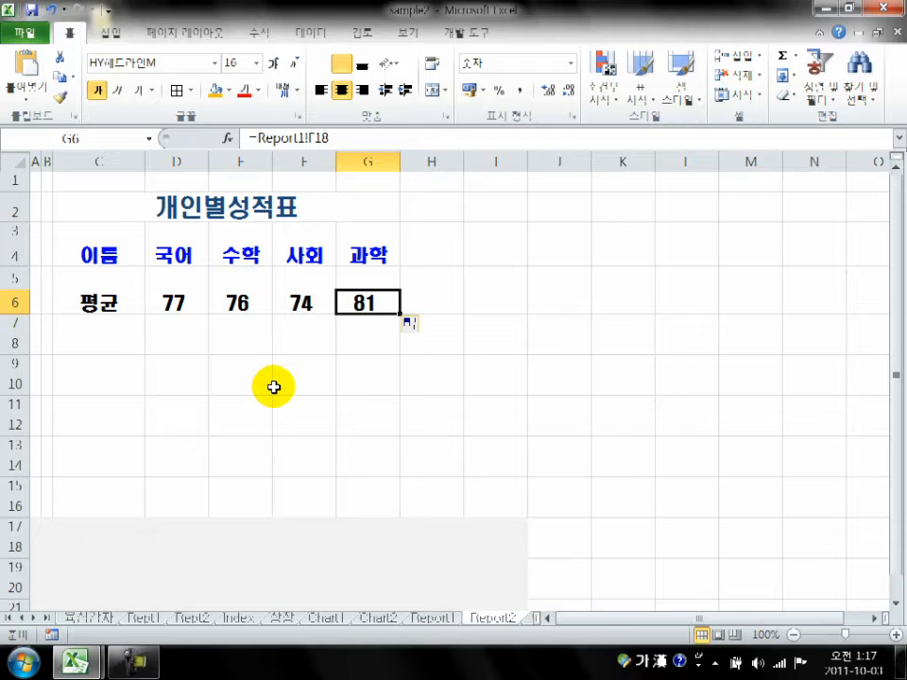
- Start a VLOOKUP formula in D5 of Report2 with C5 as the lookup value, after reviewing the score table on Report1
left_click(179, 277)
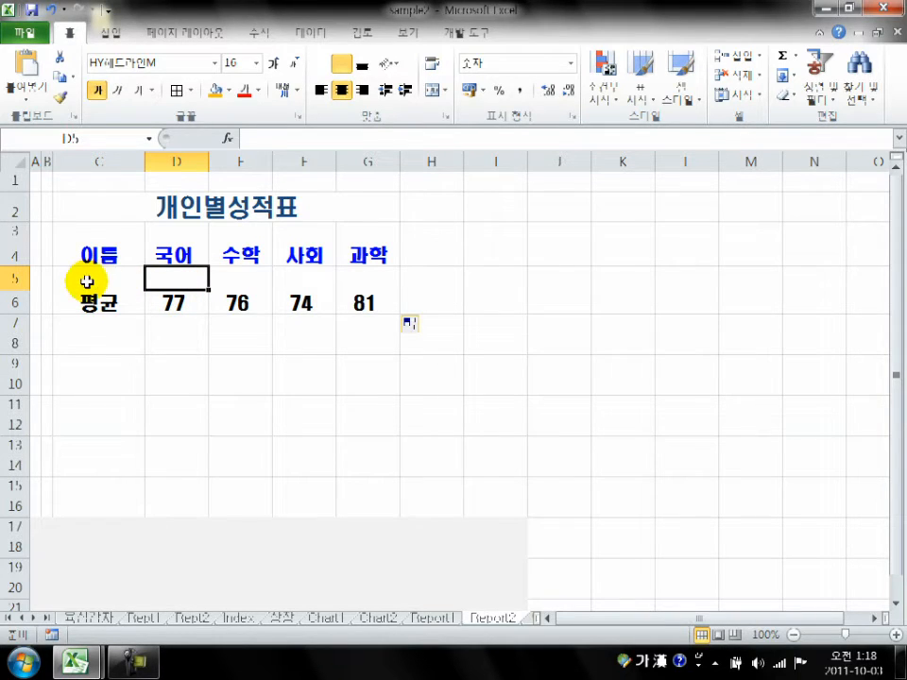
left_click(430, 615)
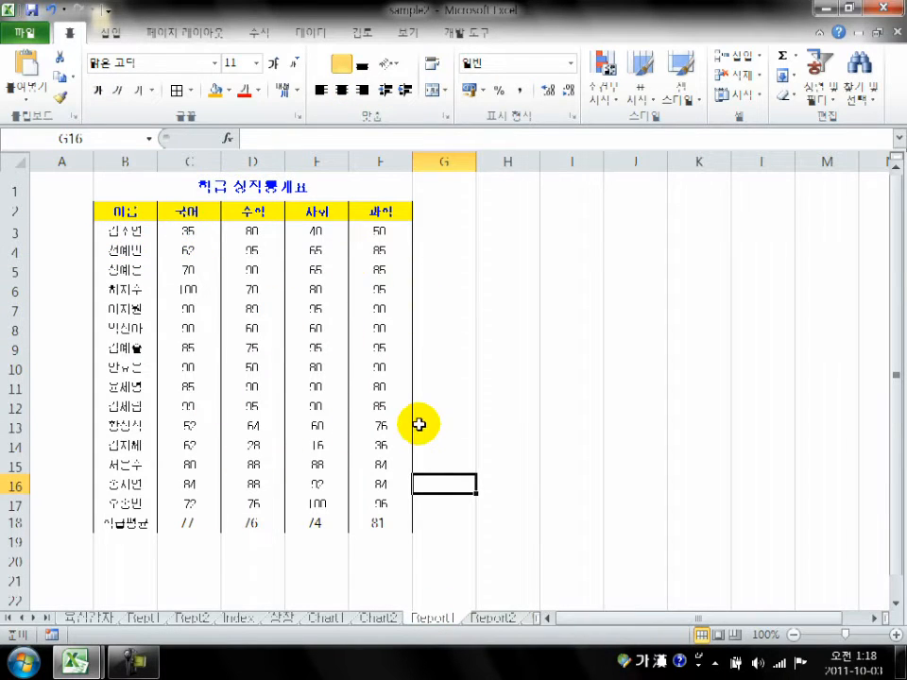
left_click(484, 623)
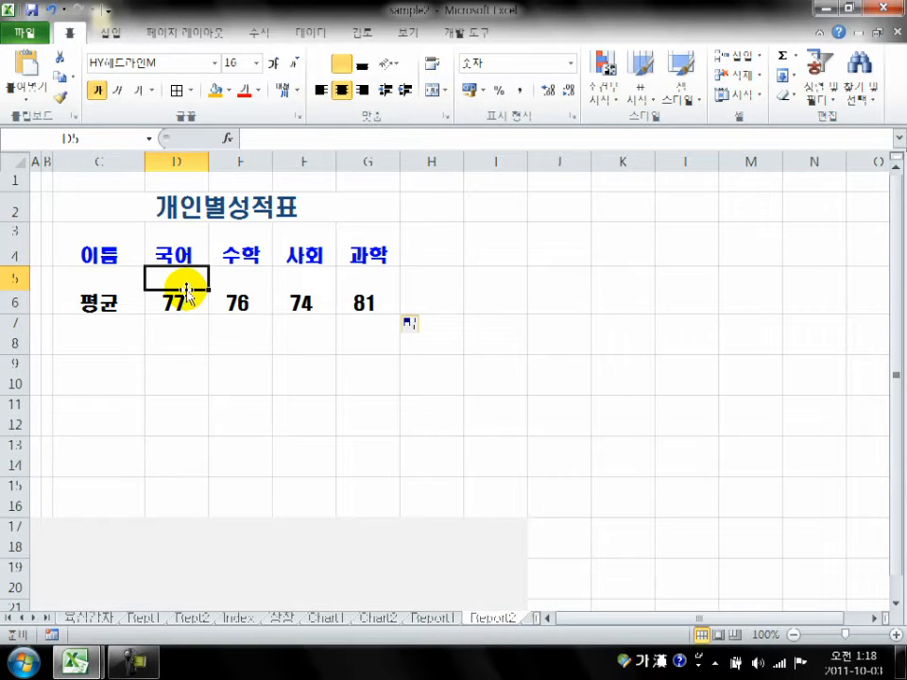
type("=")
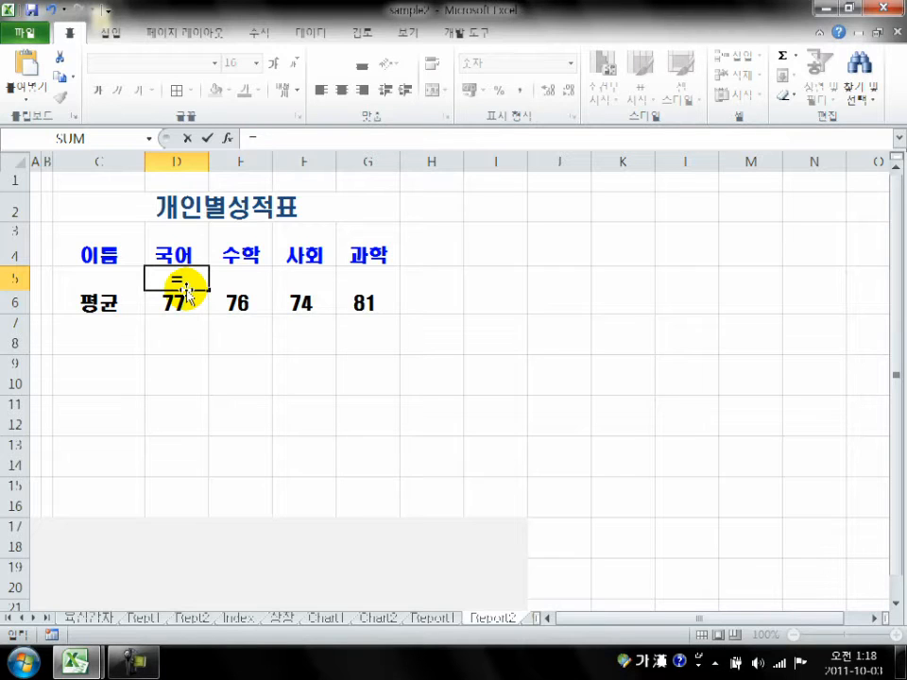
type("vlook")
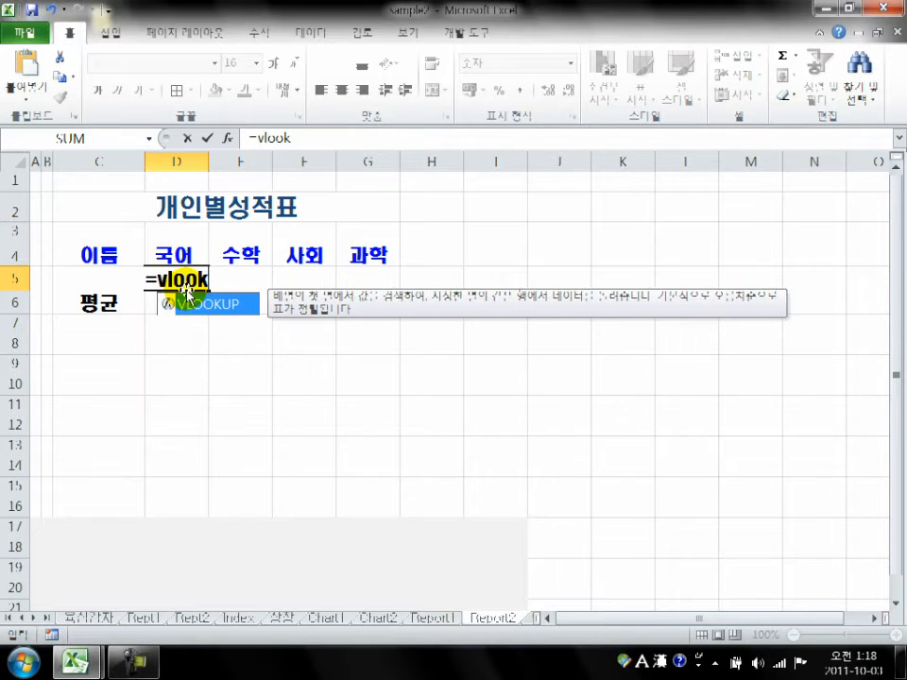
type("up(")
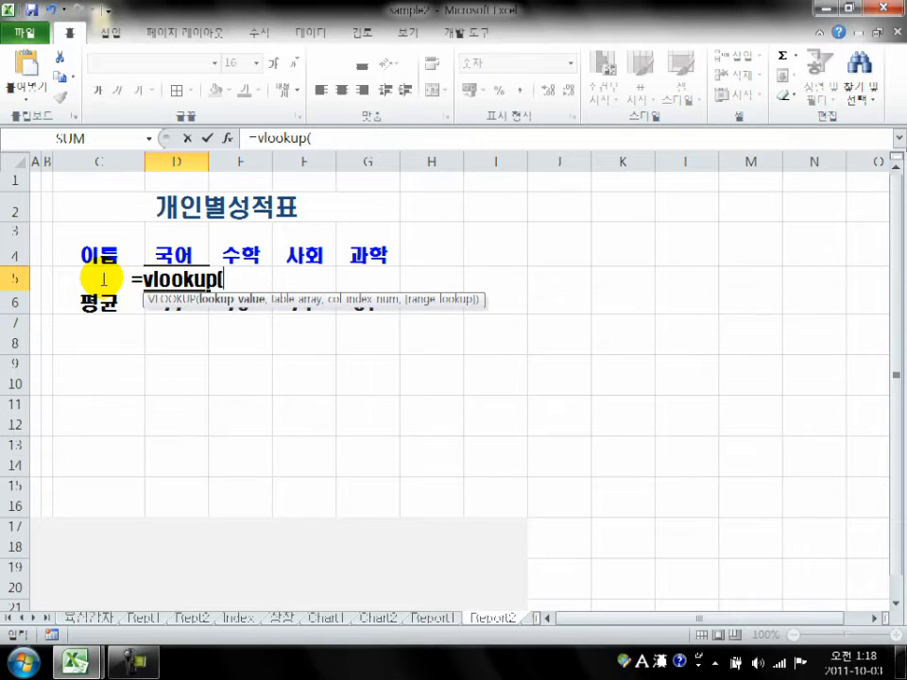
left_click(231, 275)
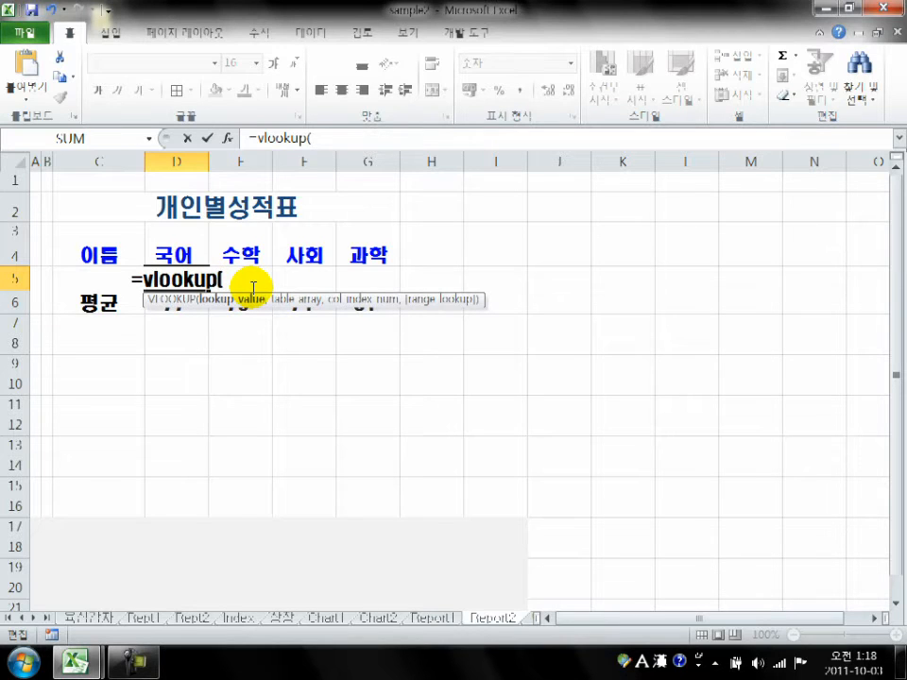
type("c")
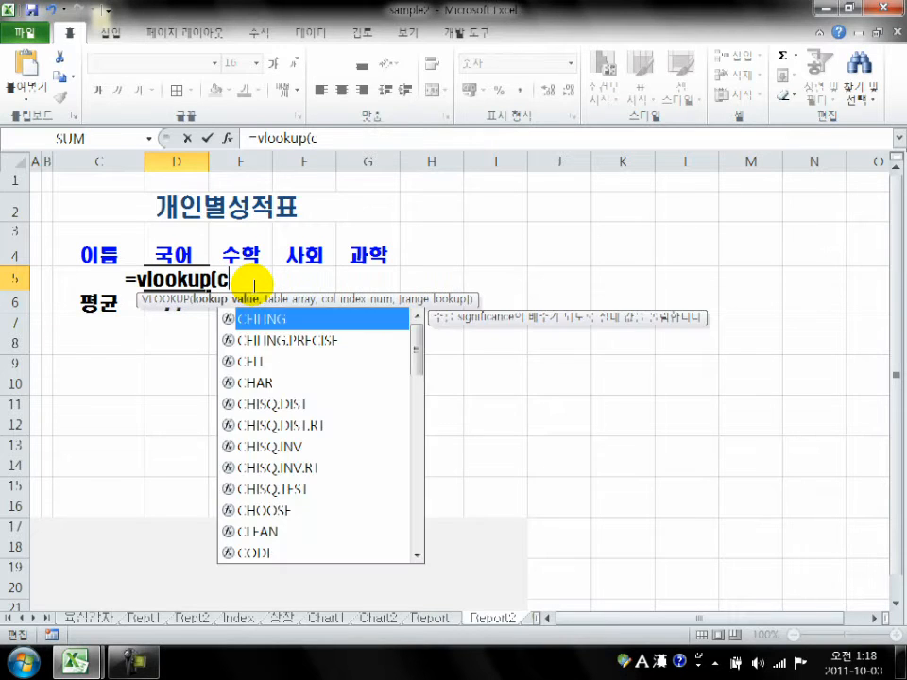
type("5")
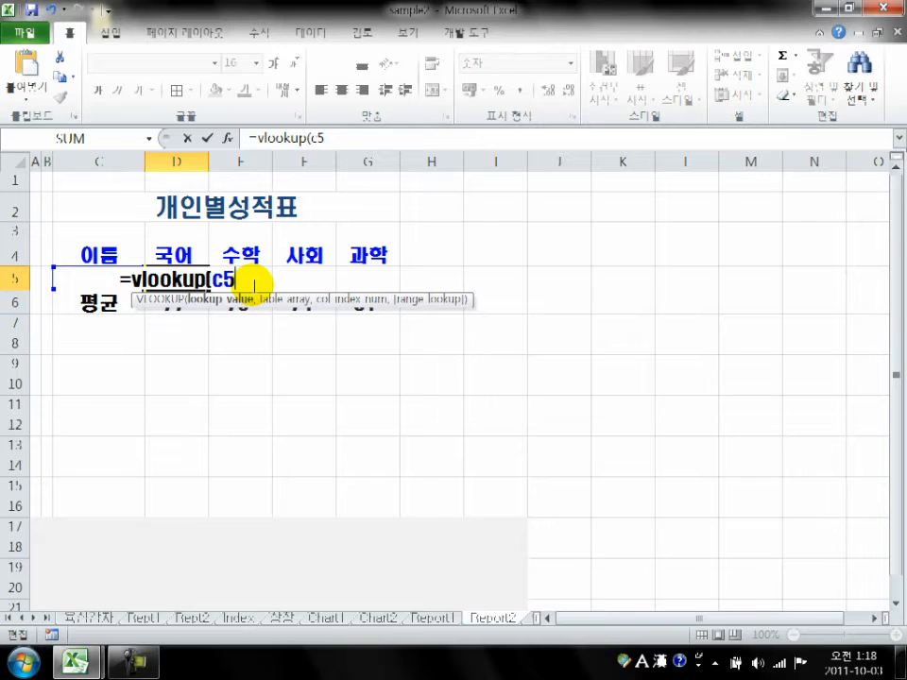
type(",")
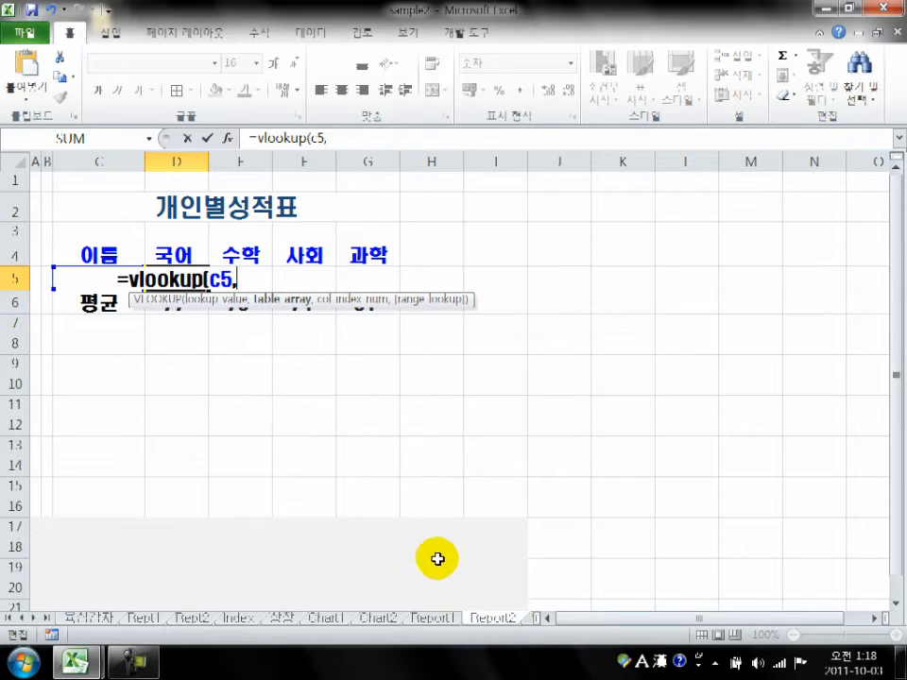
- Complete the D5 VLOOKUP with the table range Report1!B1:F18, column index 2 and exact match 0
left_click(431, 619)
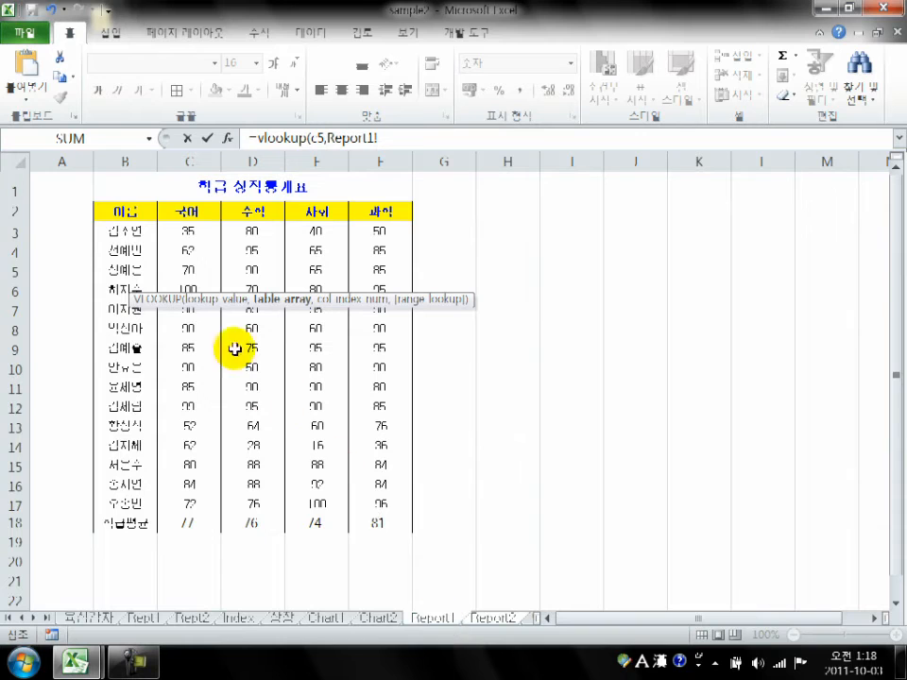
left_click_drag(158, 191, 356, 522)
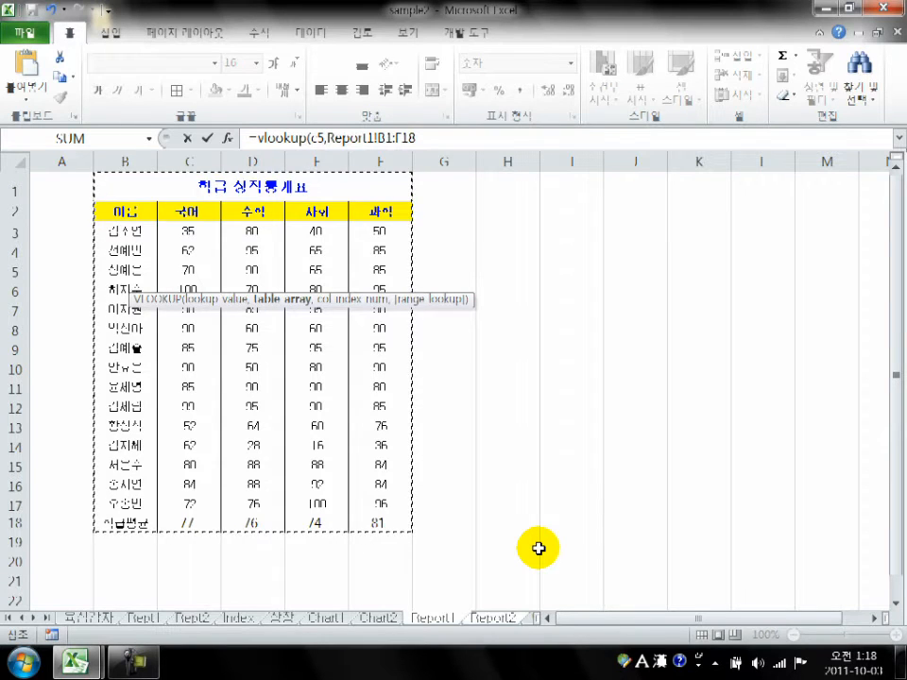
type(",2")
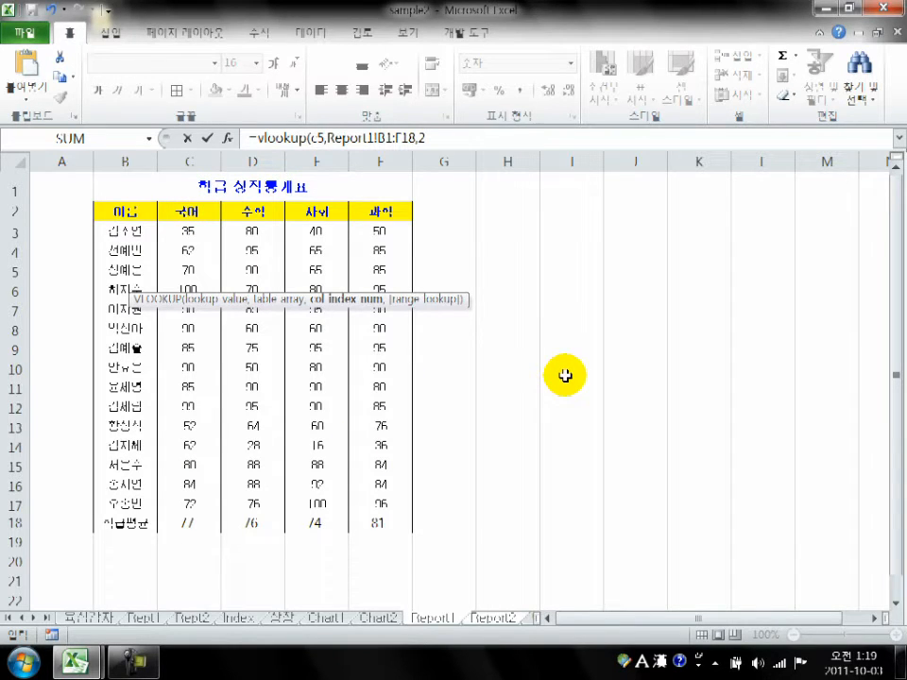
type(",")
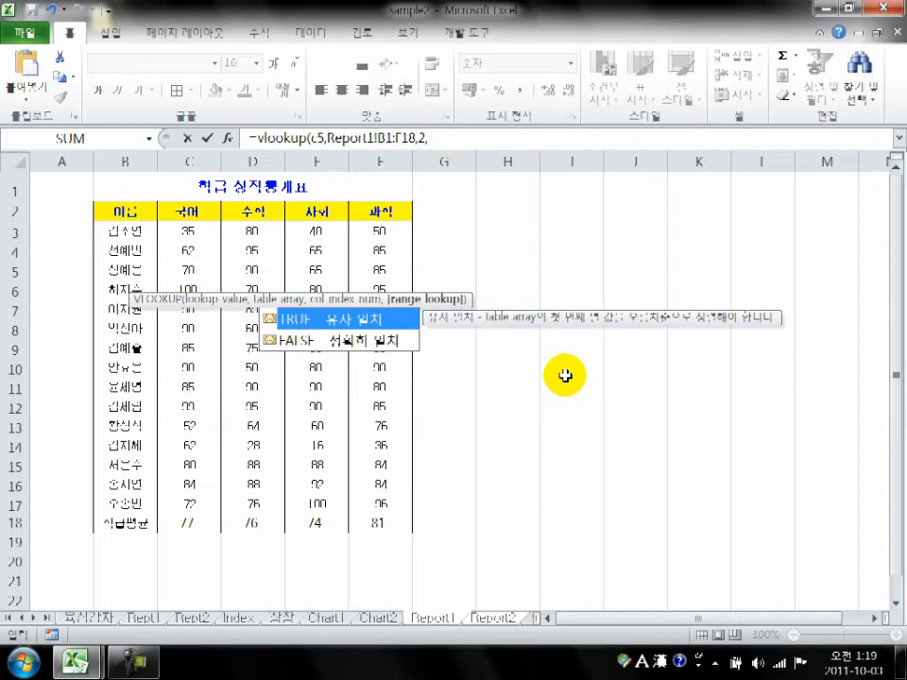
type("0")
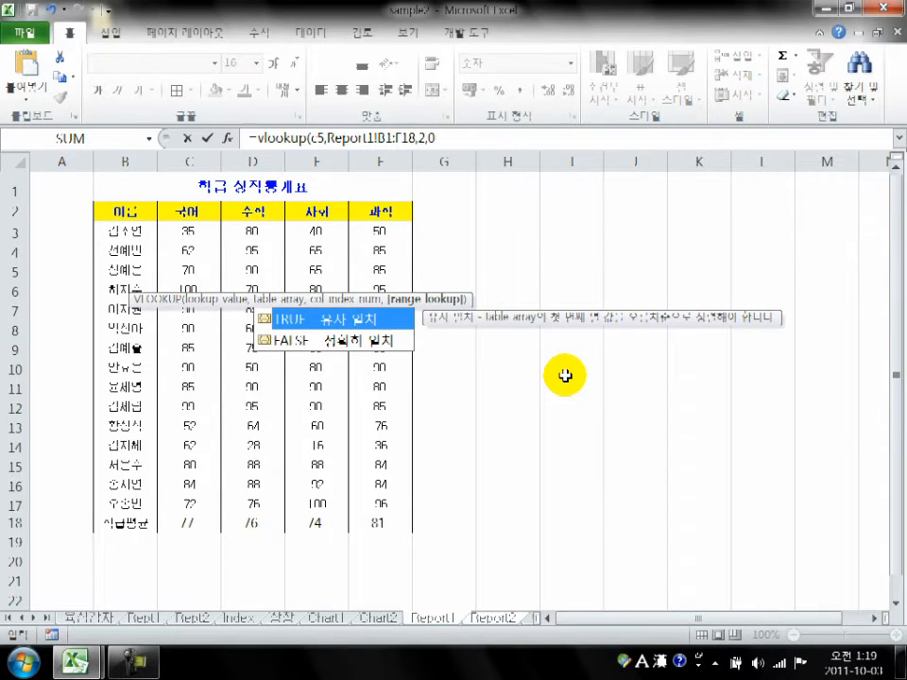
key("Return")
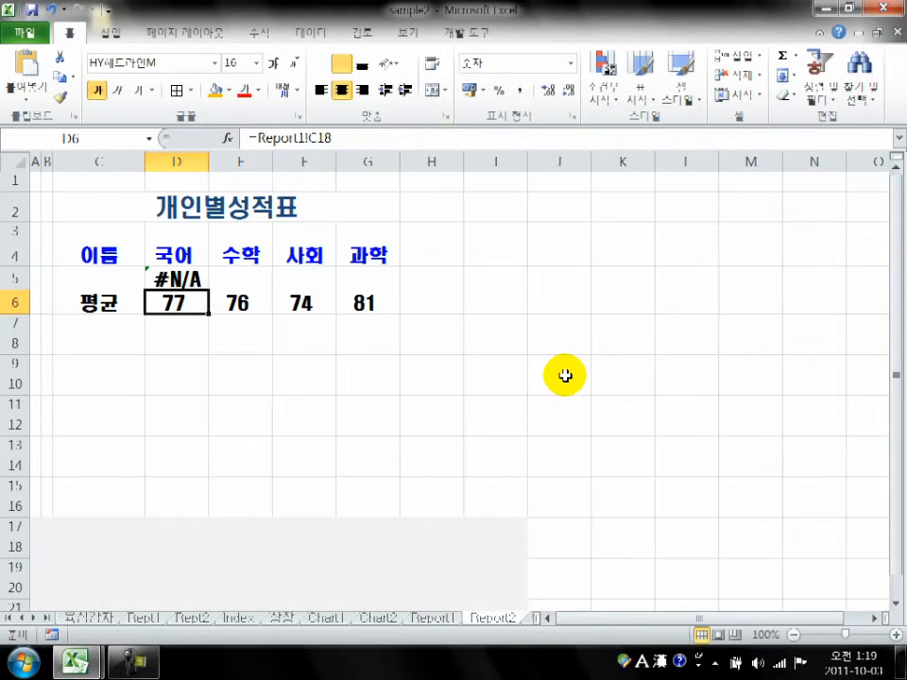
- Check the D5 formula and enter the full name of the first student listed on Report1 into C5
left_click(159, 281)
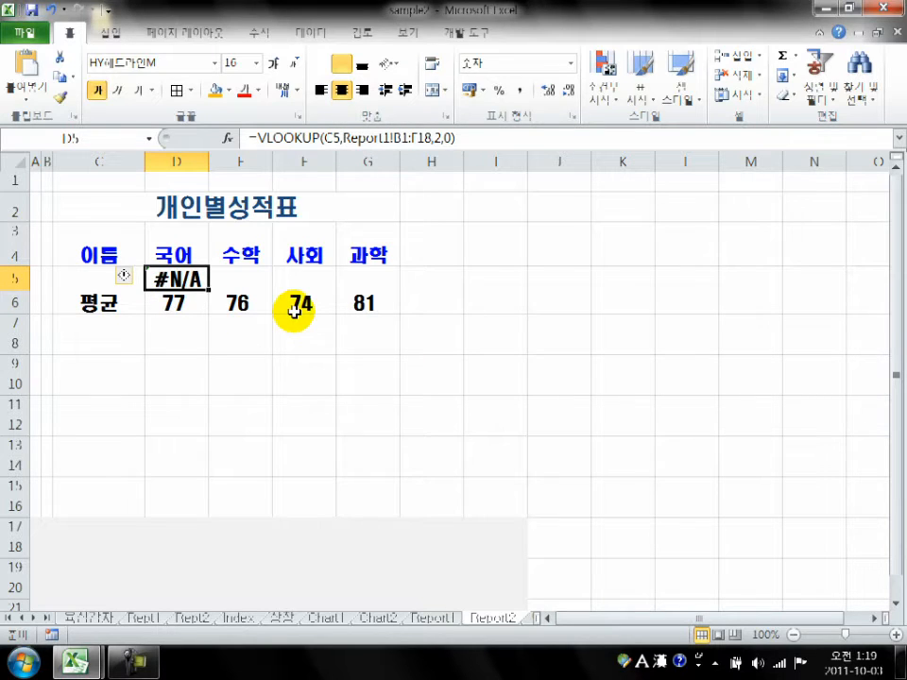
left_click(75, 279)
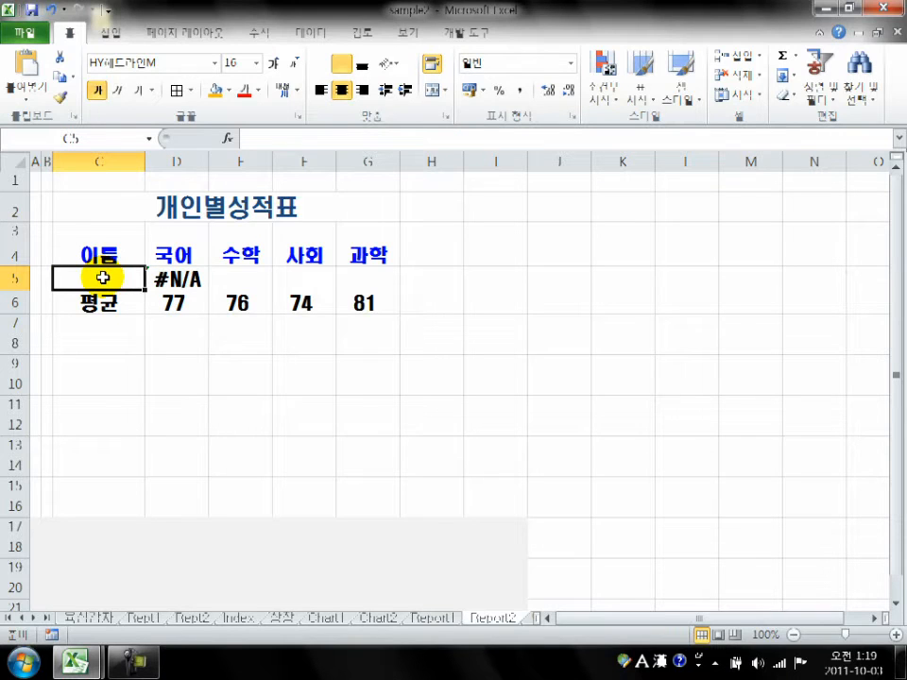
left_click(418, 614)
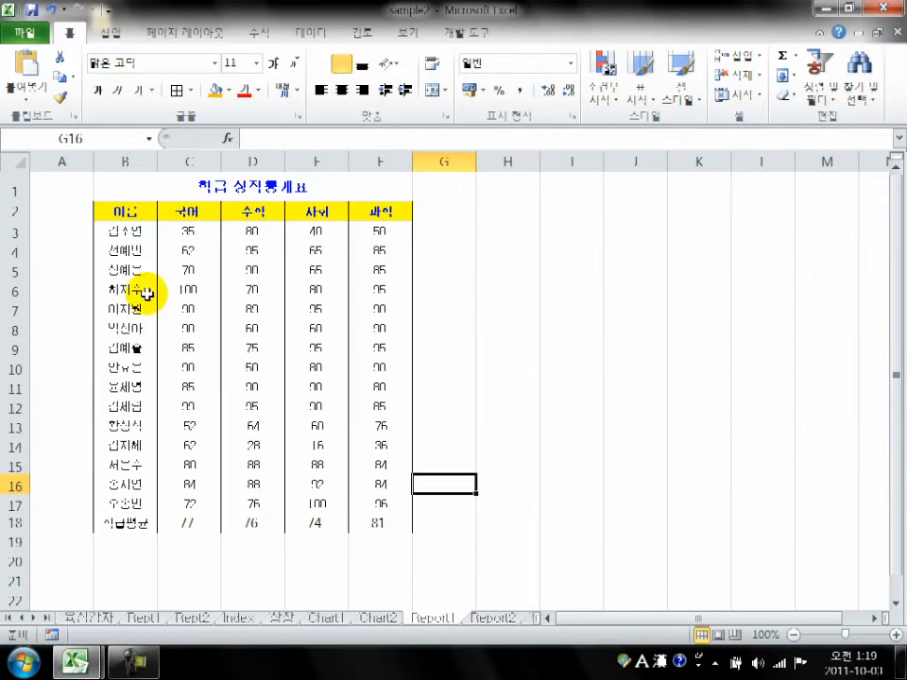
left_click(492, 618)
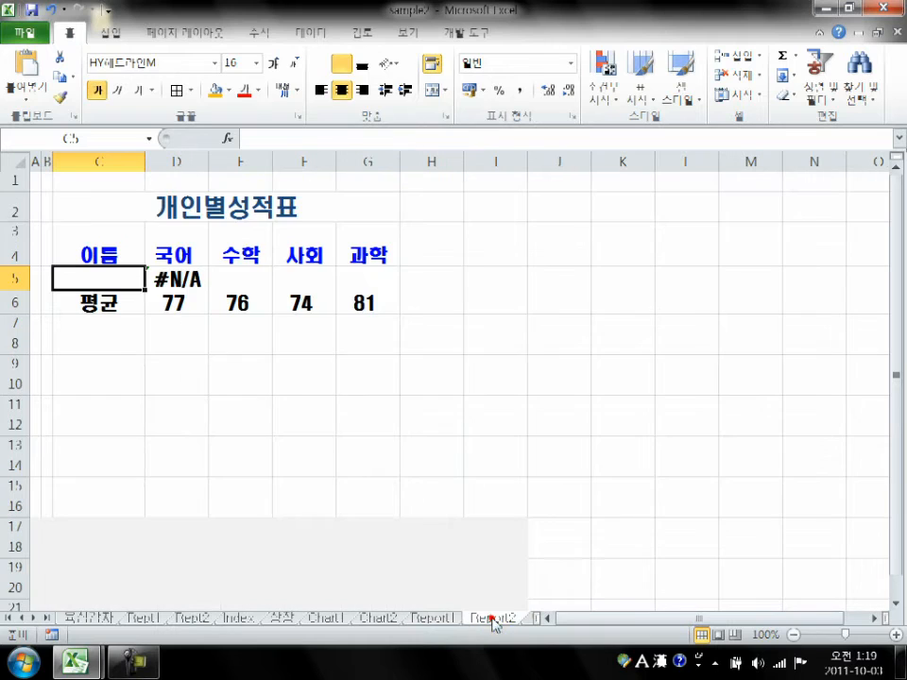
left_click(109, 280)
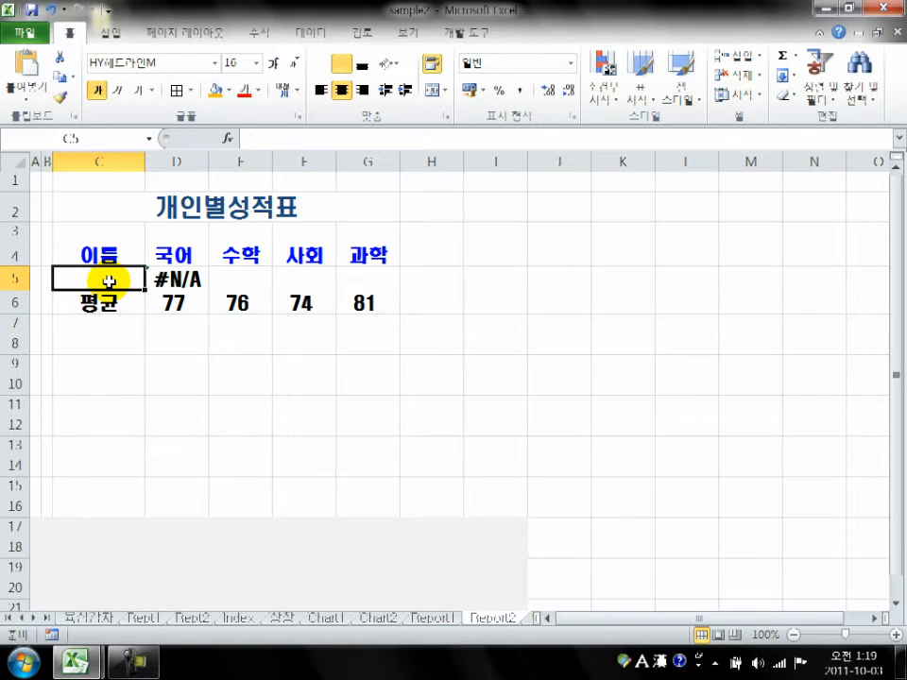
type("rla")
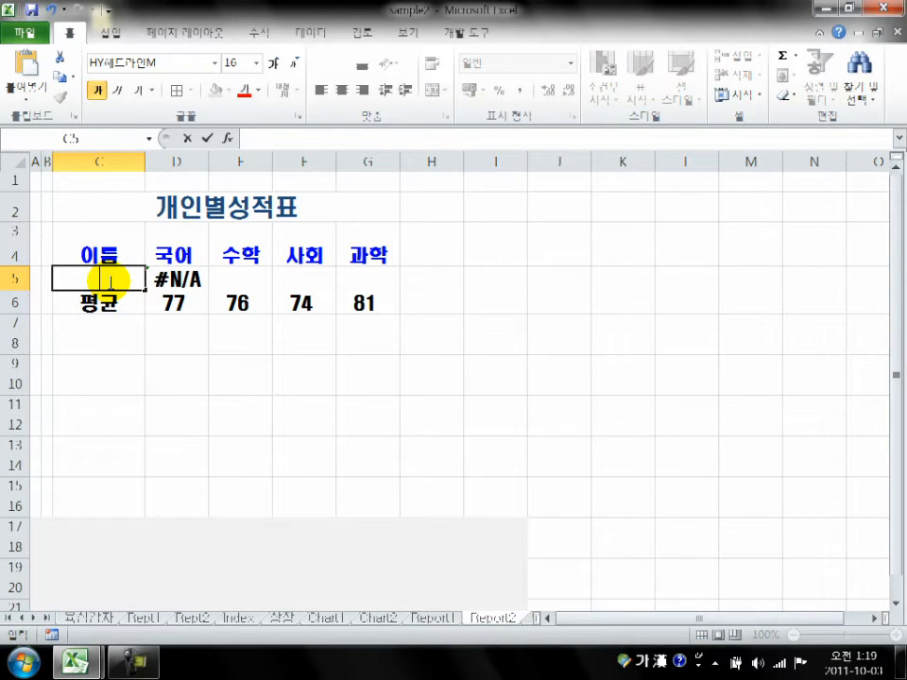
type("thdus")
key("Return")
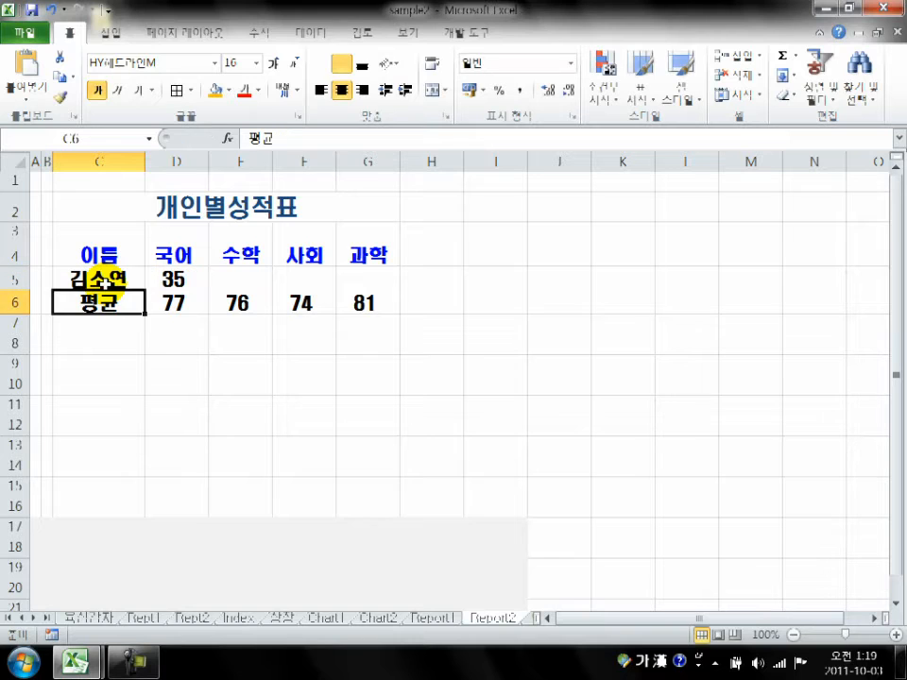
- Fill the D5 lookup across to G5 and compare the references in D5 and E5 with the name cell C5
left_click(168, 275)
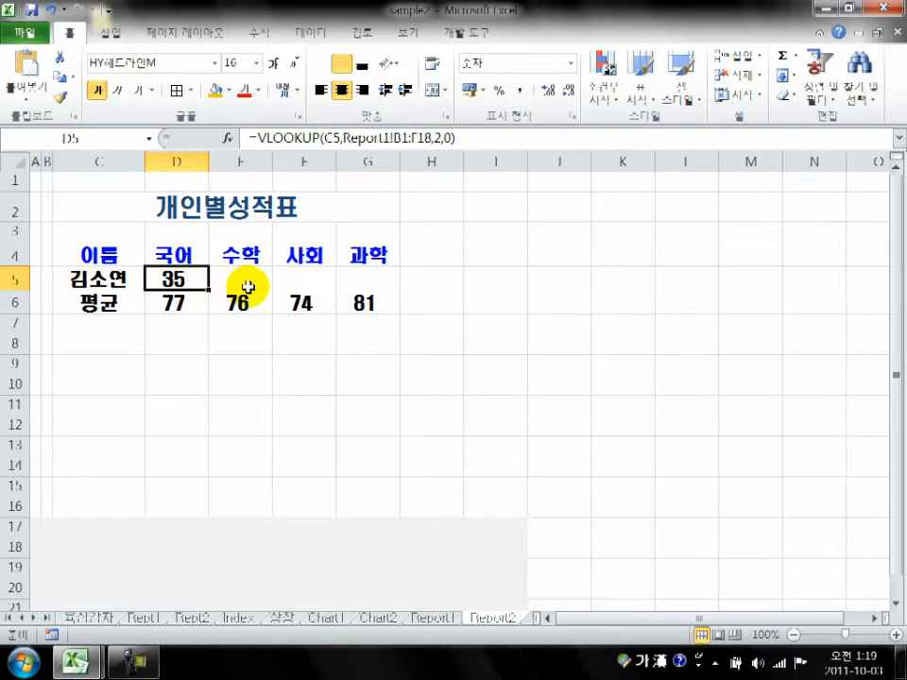
left_click_drag(209, 293, 377, 294)
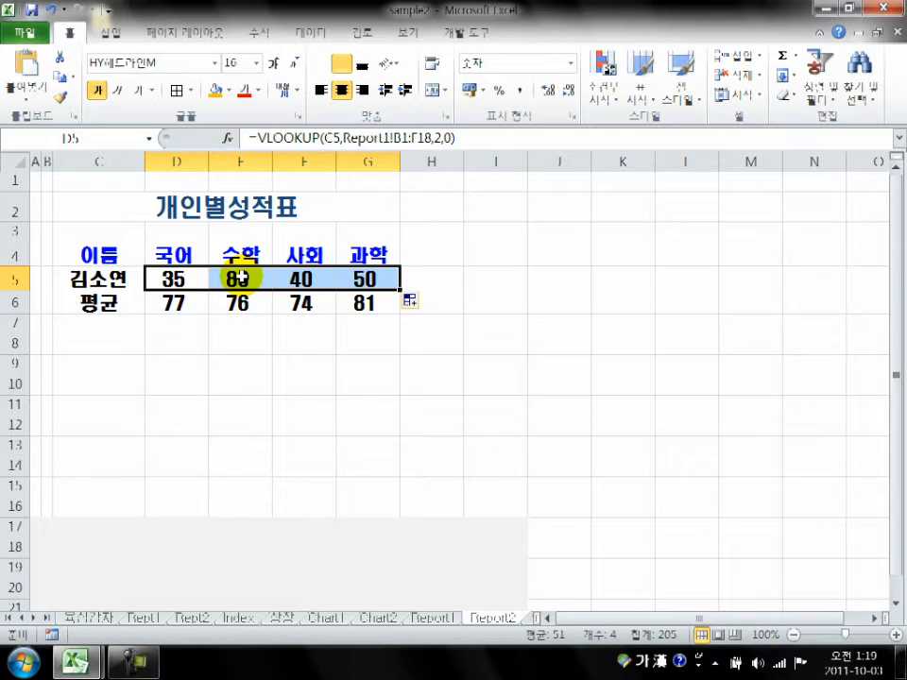
left_click(238, 277)
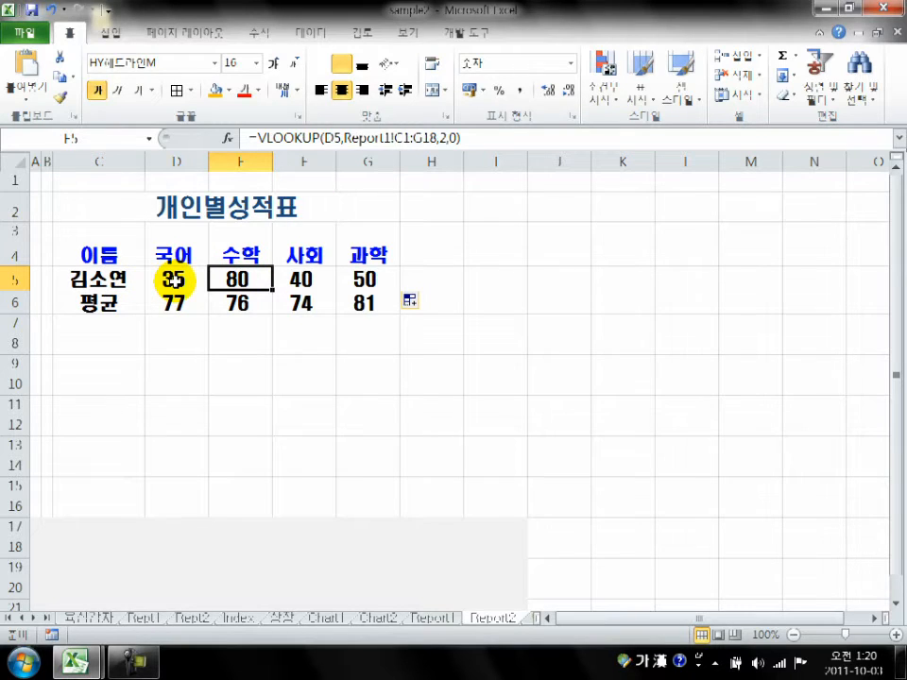
left_click(172, 279)
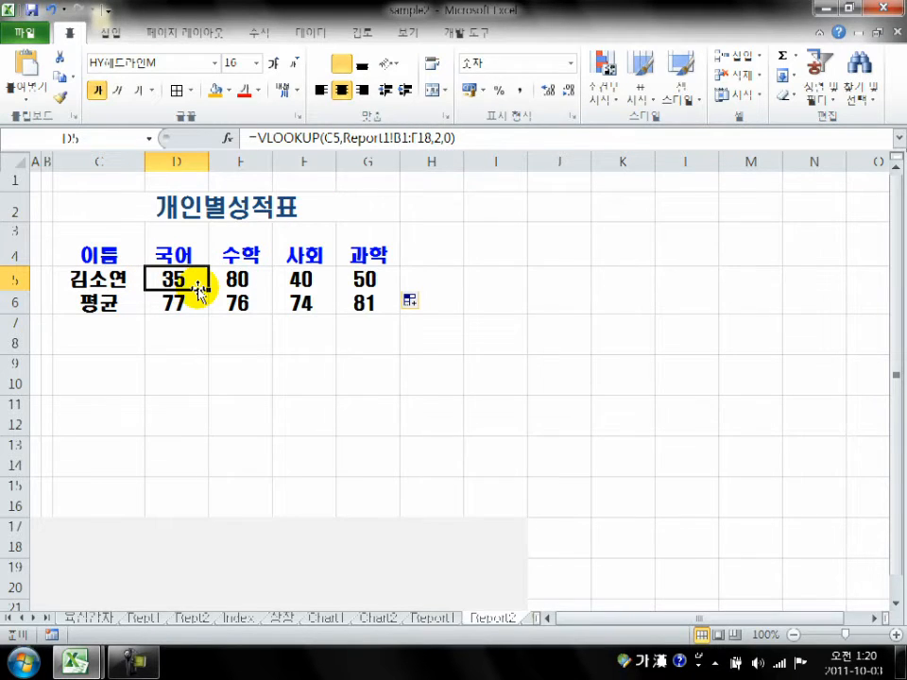
left_click(236, 276)
left_click(95, 280)
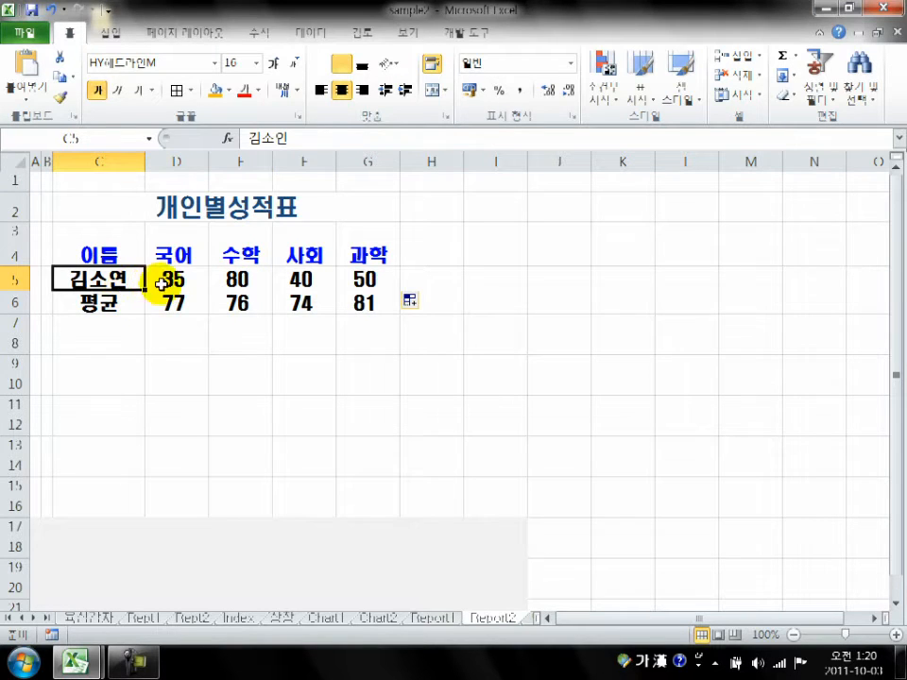
- Make the lookup value in the D5 formula an absolute reference, $C$5
left_click(194, 280)
left_click(326, 138)
double_click(330, 137)
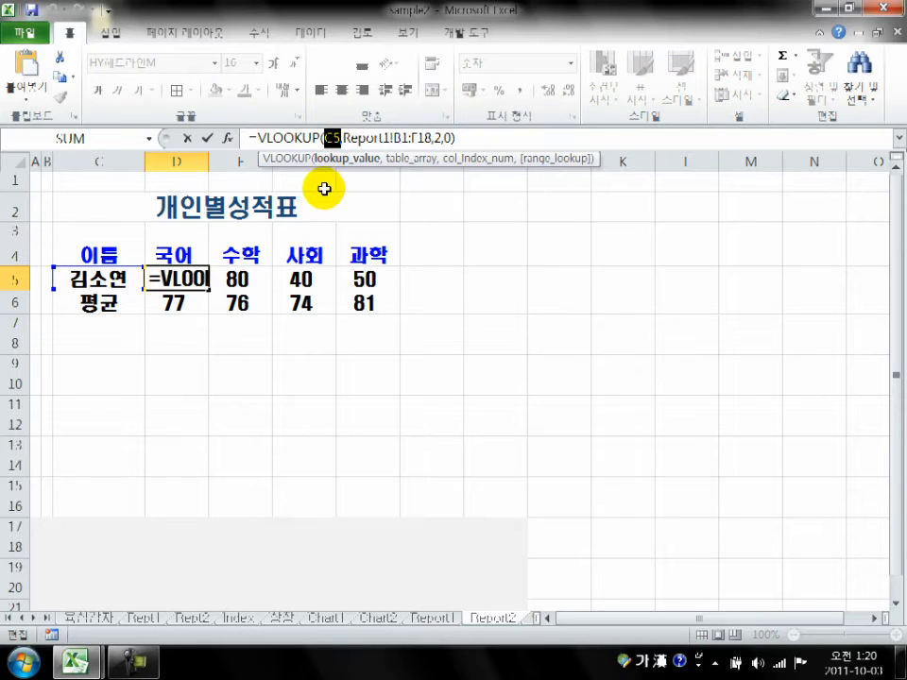
key("F4")
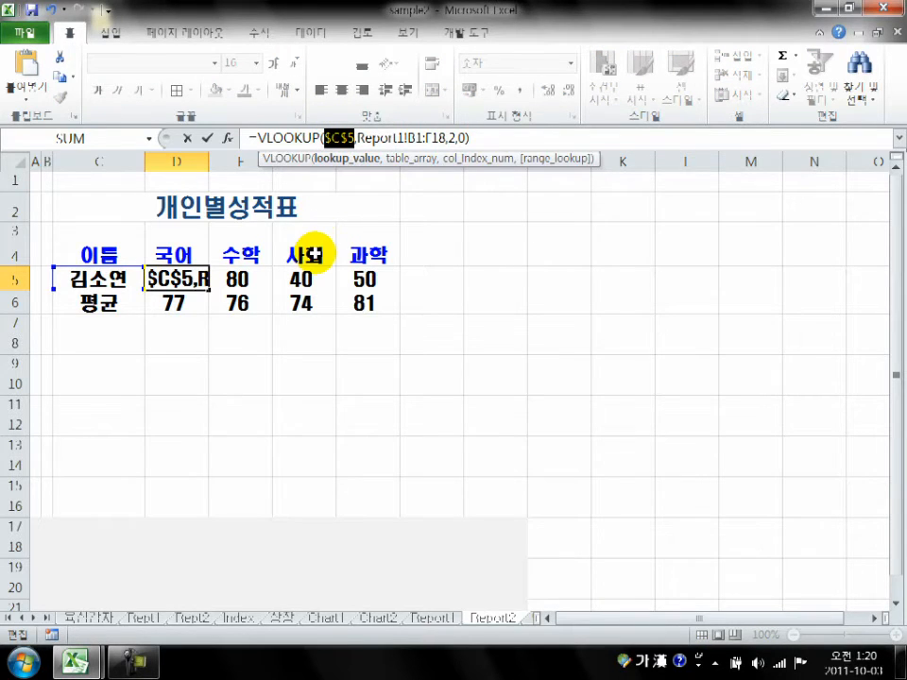
key("Return")
- Fill the revised D5 formula across to G5 and check the copied table range in E5 against the Report1 table
left_click(182, 281)
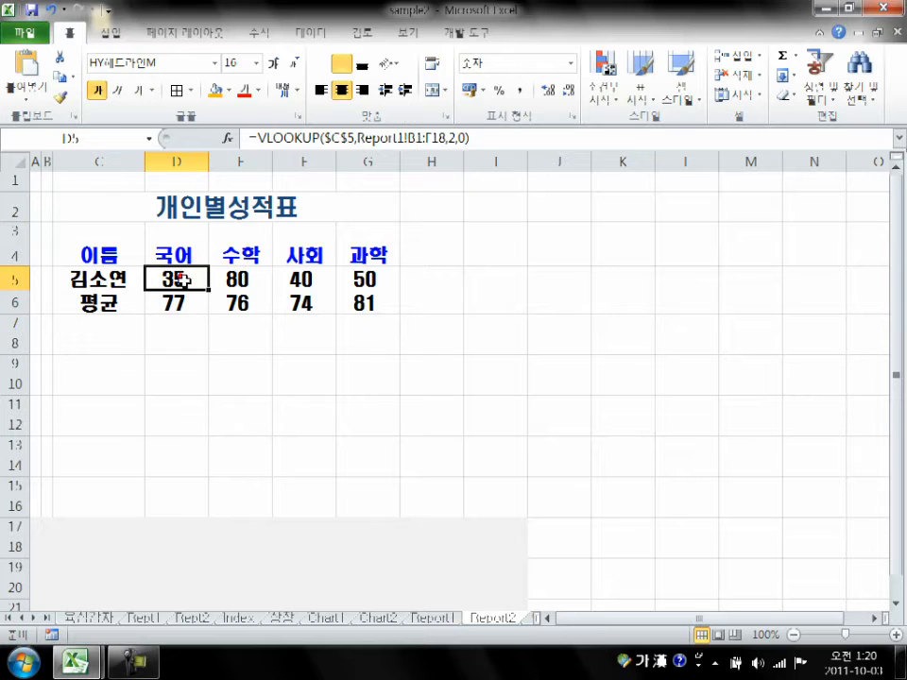
left_click_drag(208, 289, 366, 283)
left_click(249, 278)
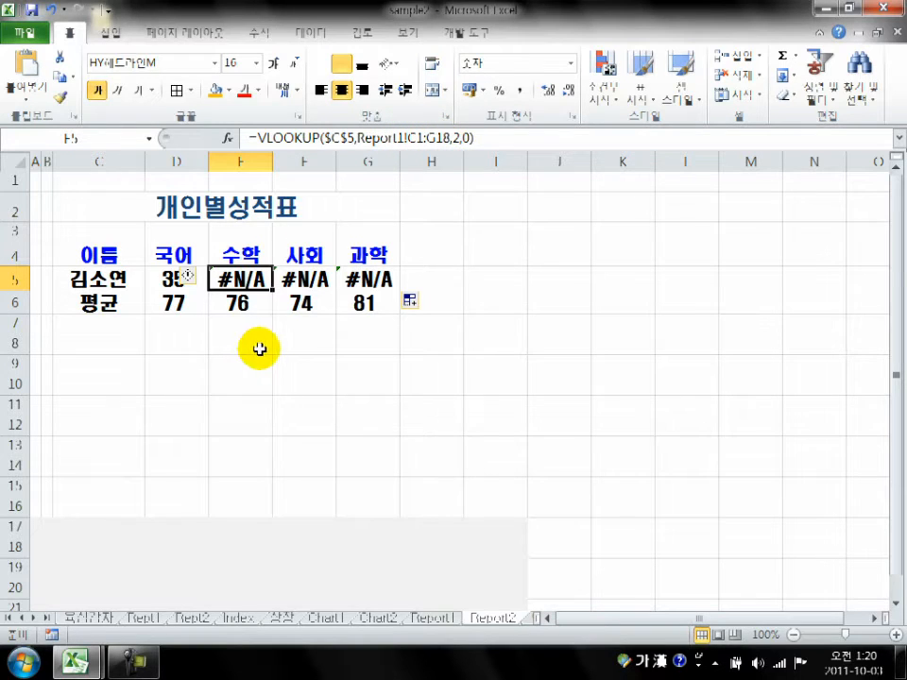
left_click(431, 618)
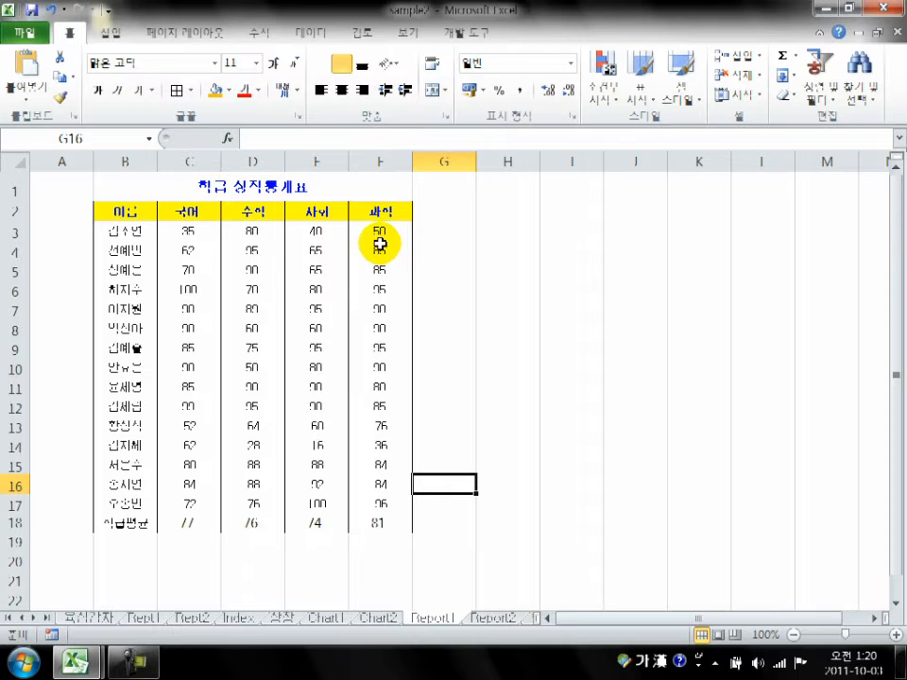
left_click(492, 618)
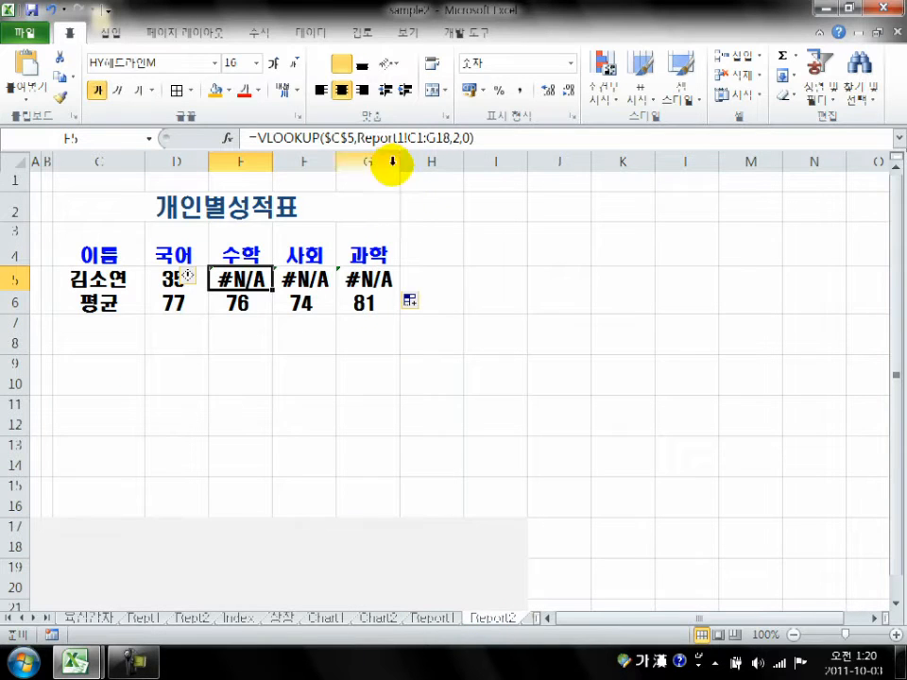
left_click(163, 277)
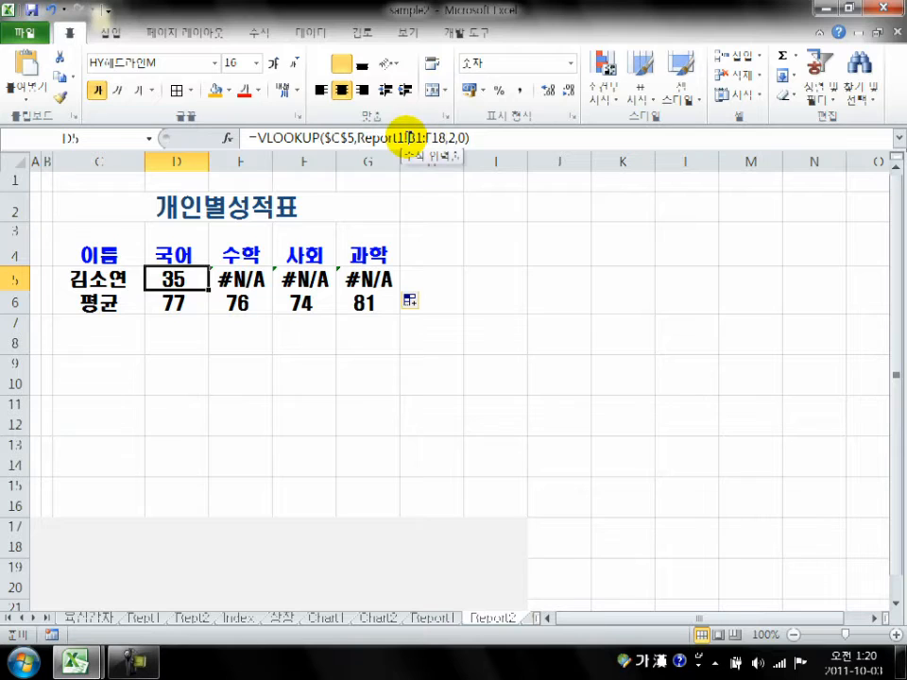
- Make the table range in the D5 lookup formula absolute, Report1!$B$1:$F$18
left_click_drag(416, 137, 440, 171)
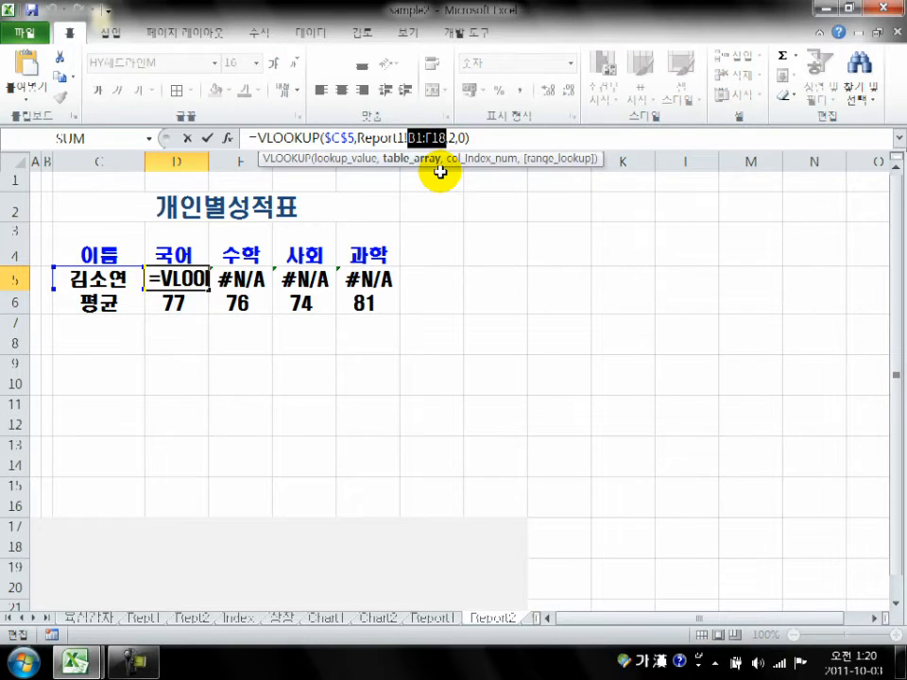
key("F4")
key("Return")
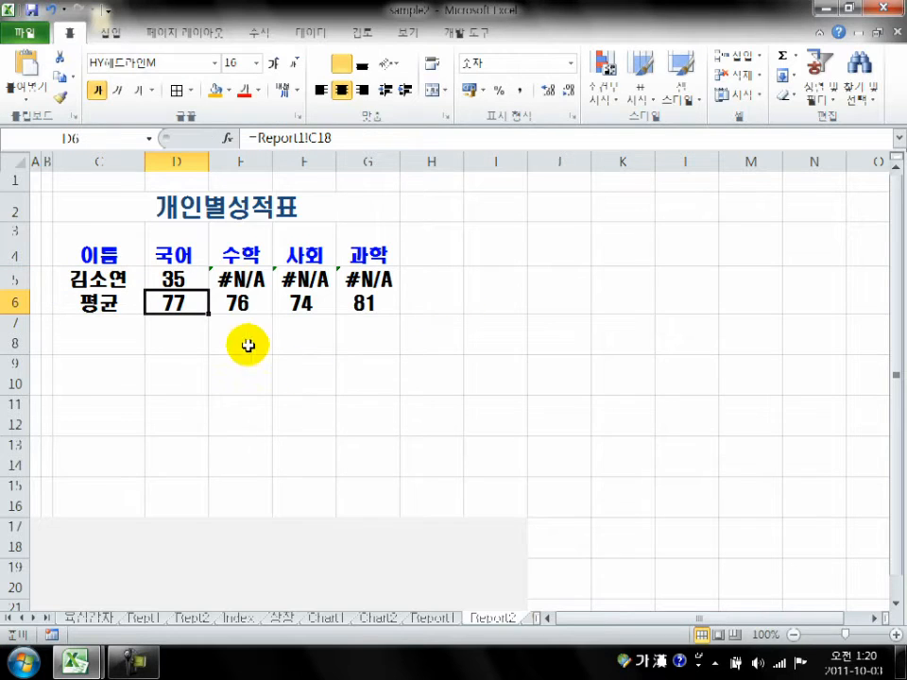
- Fill the revised D5 formula across to G5 and compare the copied formula in E5 with the one in D5
left_click(178, 277)
left_click_drag(208, 289, 366, 297)
left_click(240, 278)
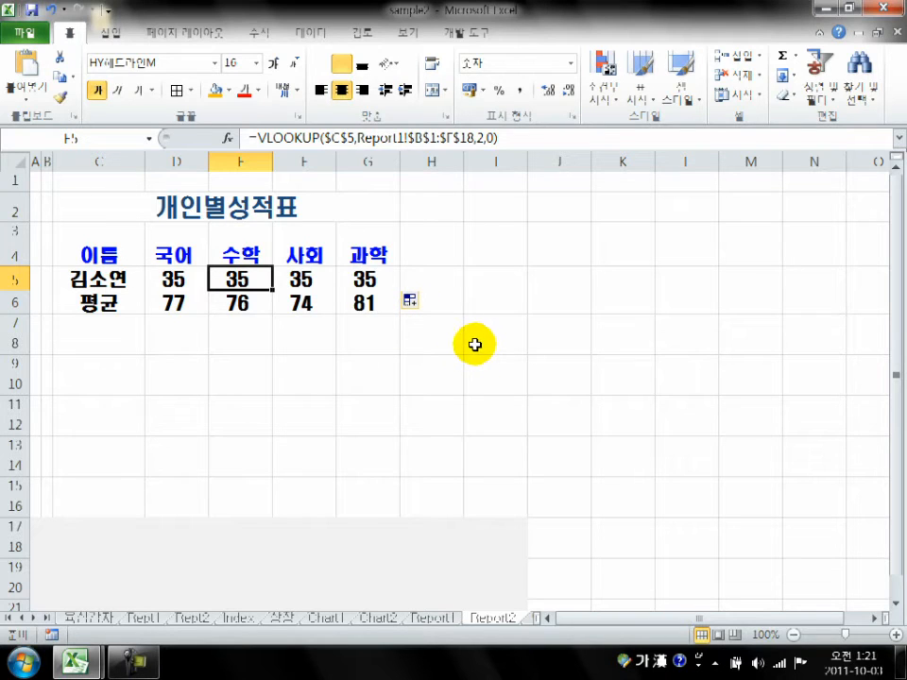
left_click(180, 280)
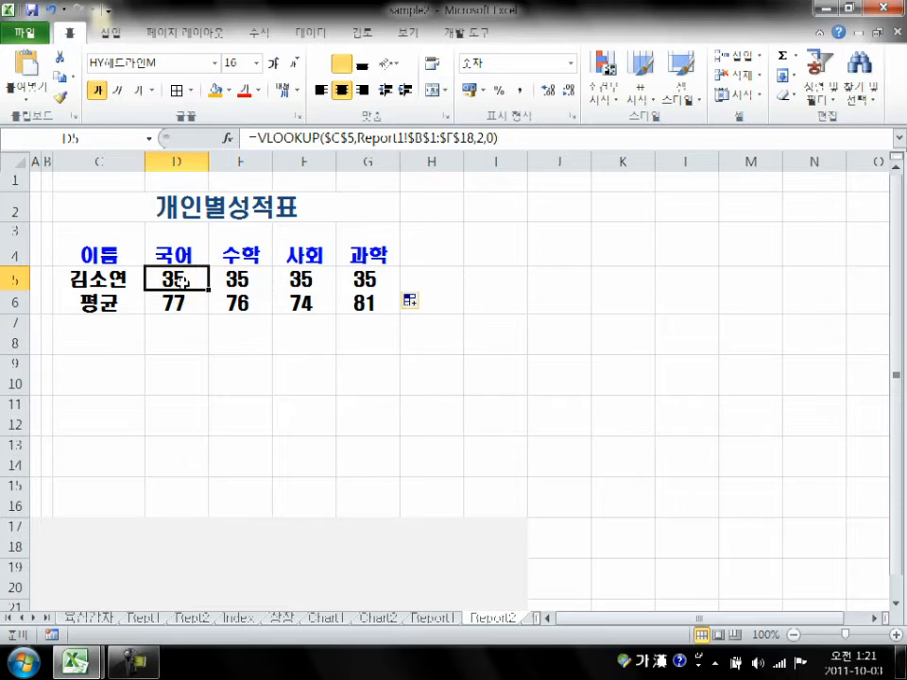
- Set the column index in the E5 lookup formula to 3 for the 수학 score
left_click(239, 279)
left_click(471, 135)
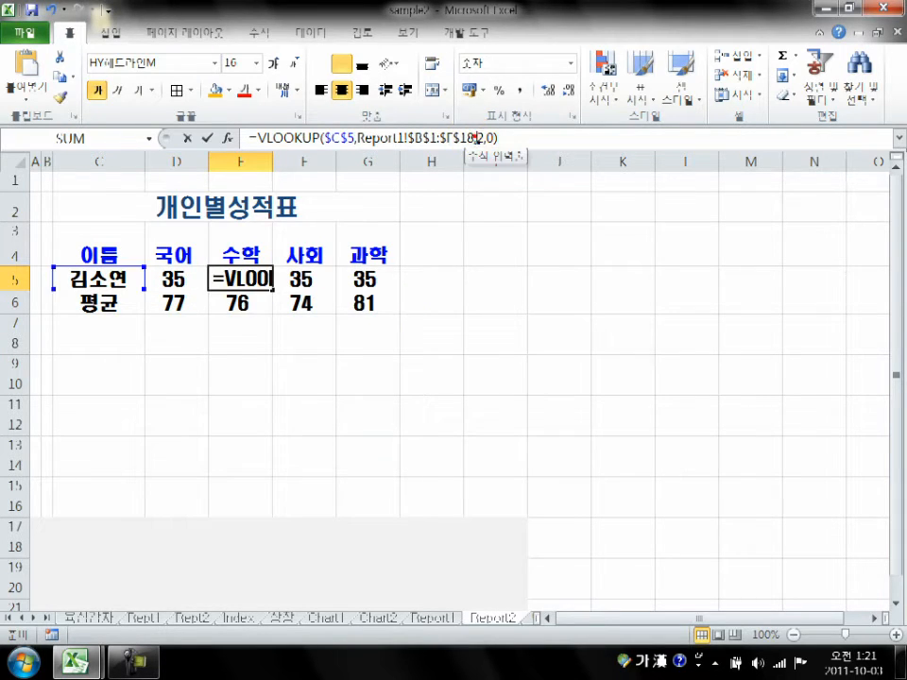
left_click_drag(479, 135, 483, 135)
type("3")
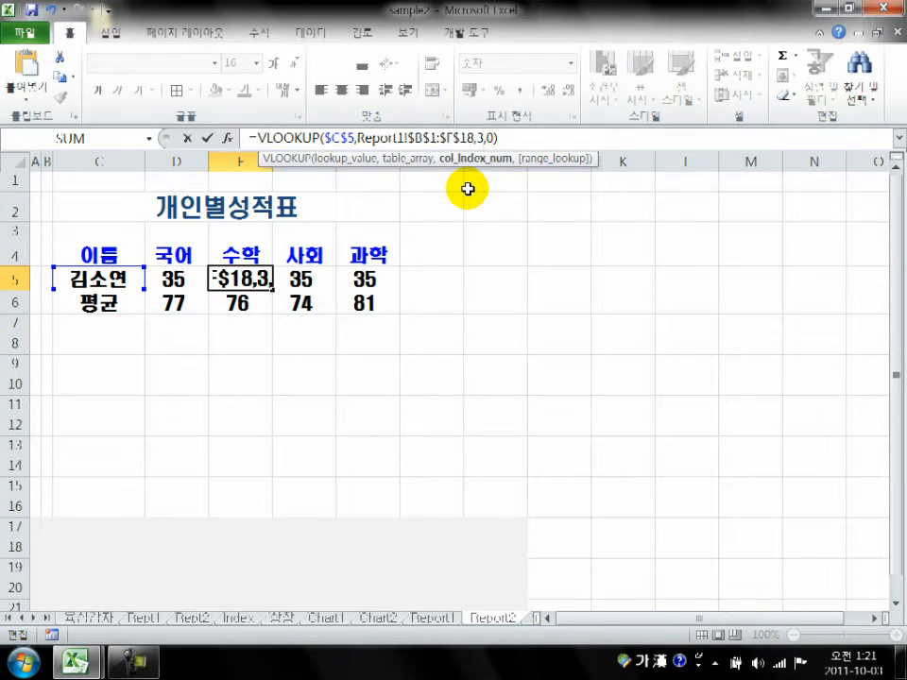
key("Return")
- Set the column index in the F5 lookup formula to 4 for the 사회 score
left_click(307, 279)
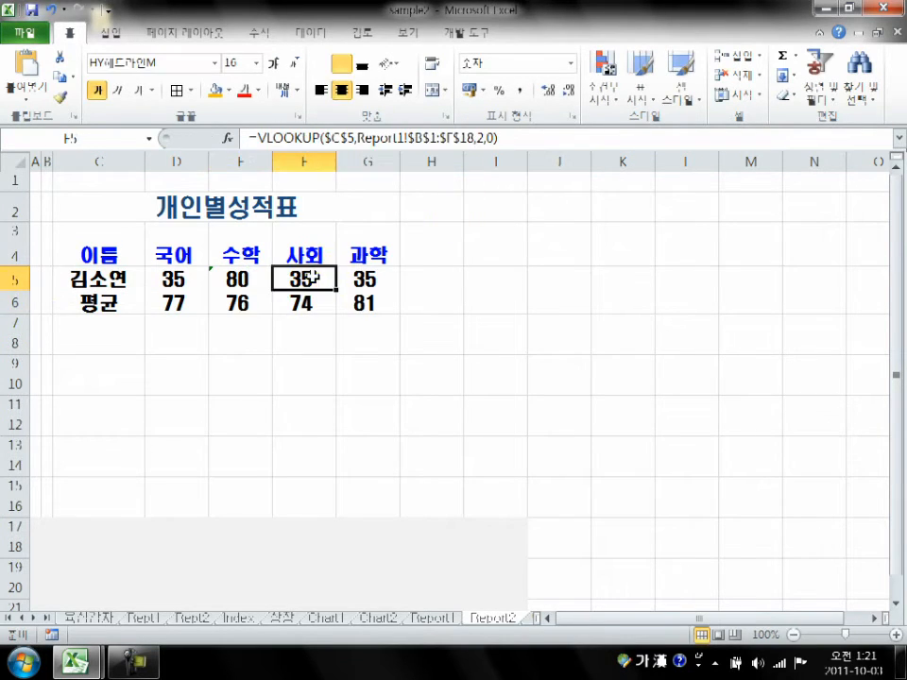
left_click(469, 135)
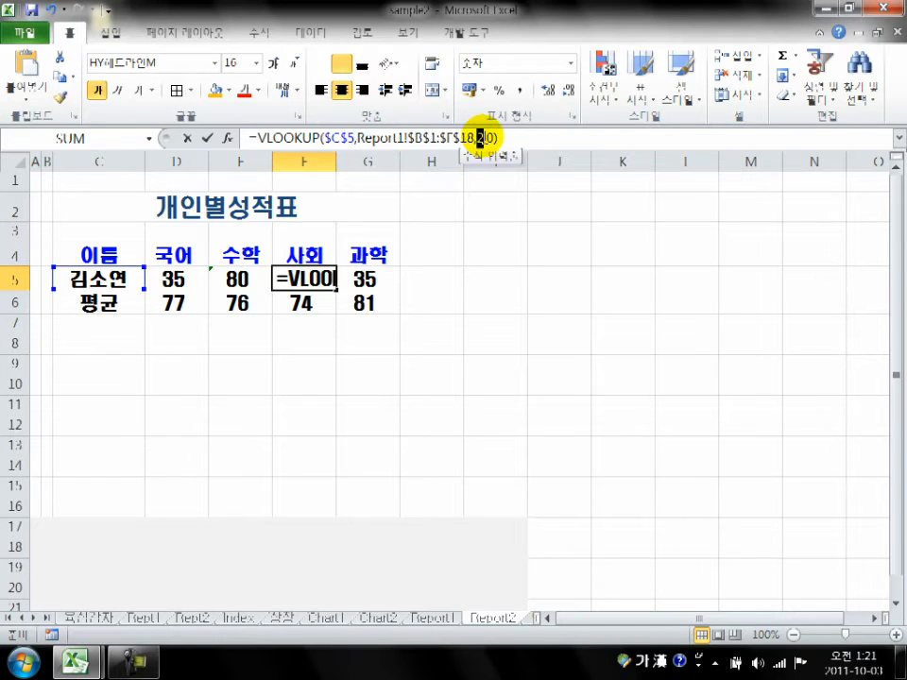
left_click_drag(477, 137, 484, 137)
type("4")
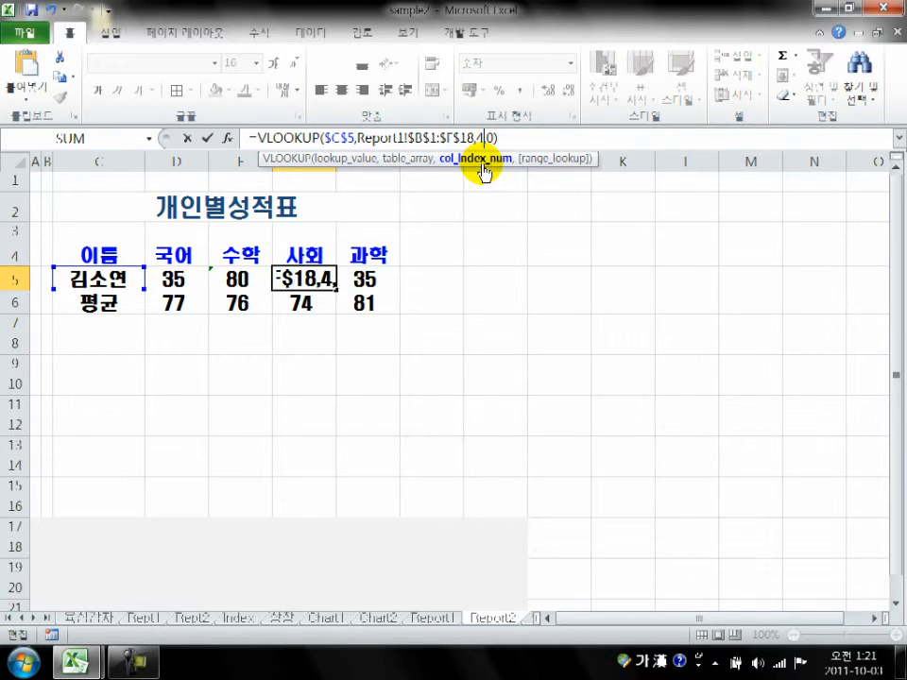
key("Return")
- Set the column index in the G5 lookup formula to 5 for the 과학 score, and review the formula
left_click(379, 274)
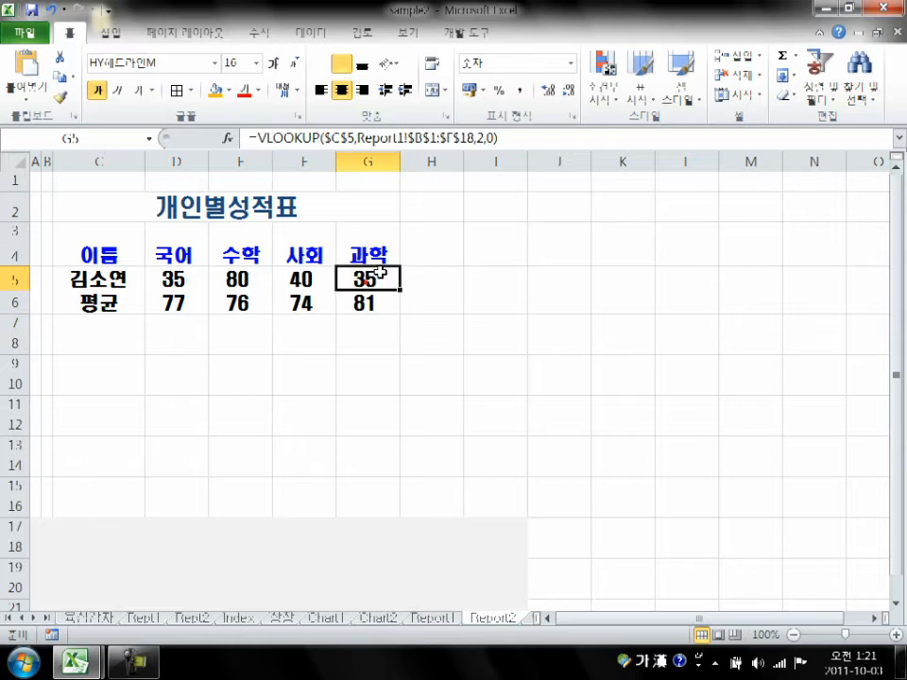
left_click(471, 137)
left_click_drag(477, 138, 485, 137)
type("5")
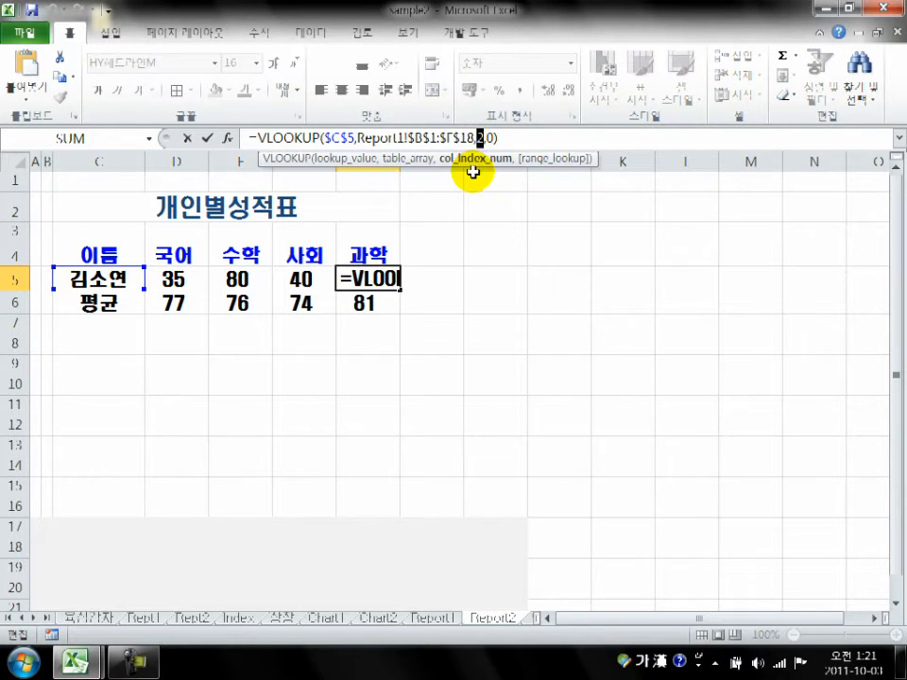
key("Return")
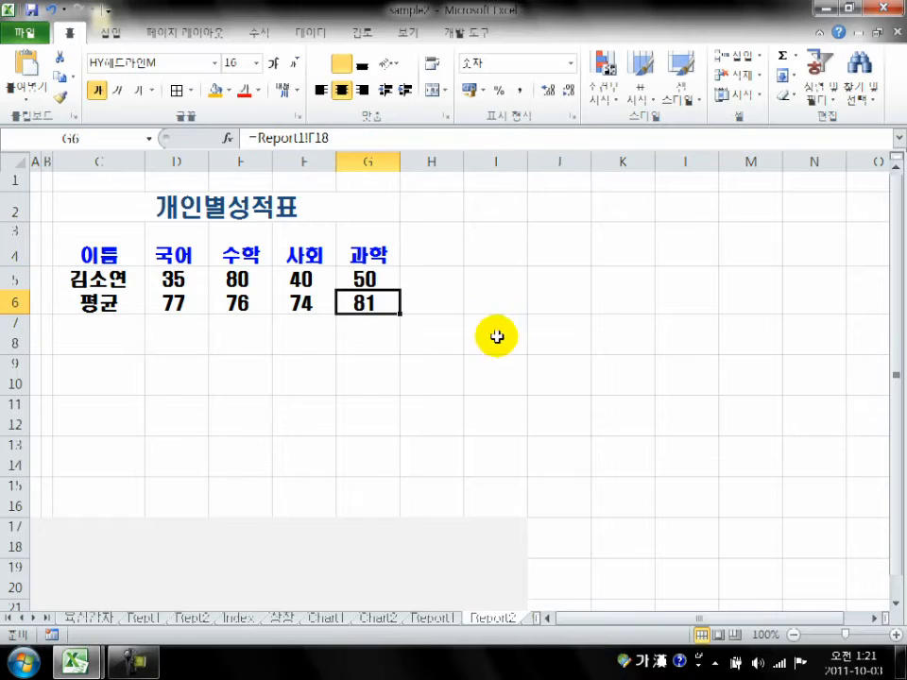
left_click(381, 278)
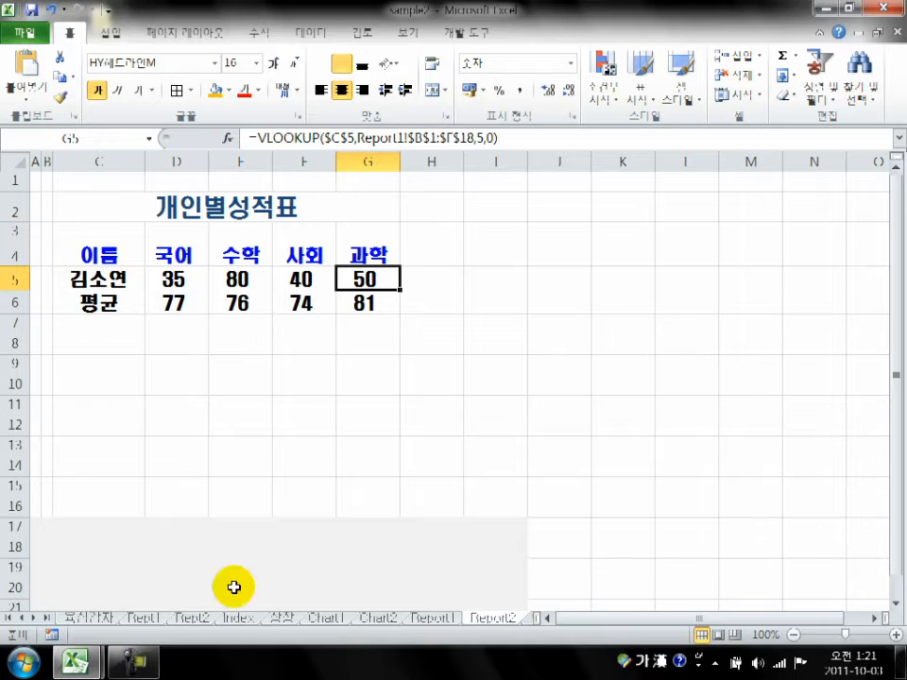
- Check the Report1 student list and enter the second student's full name in C5 on Report2
left_click(429, 620)
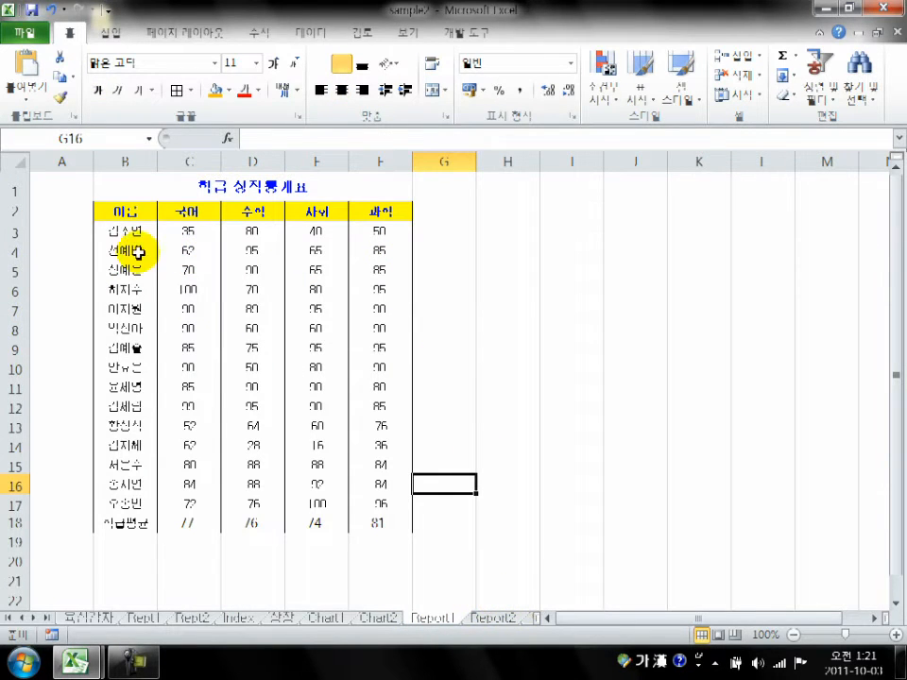
left_click(491, 620)
left_click(114, 277)
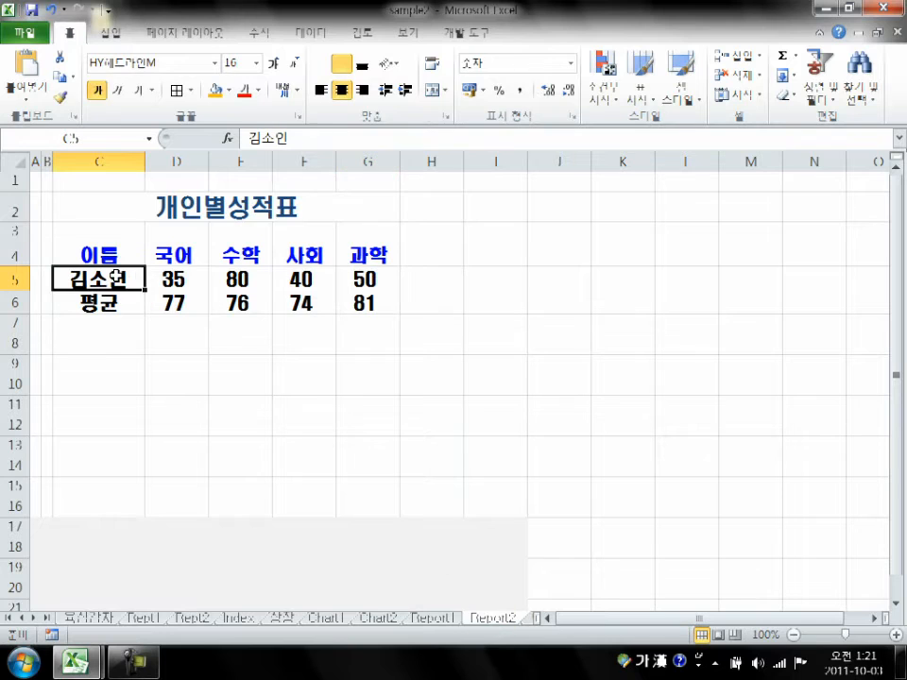
type("저")
type("예빈")
key("Return")
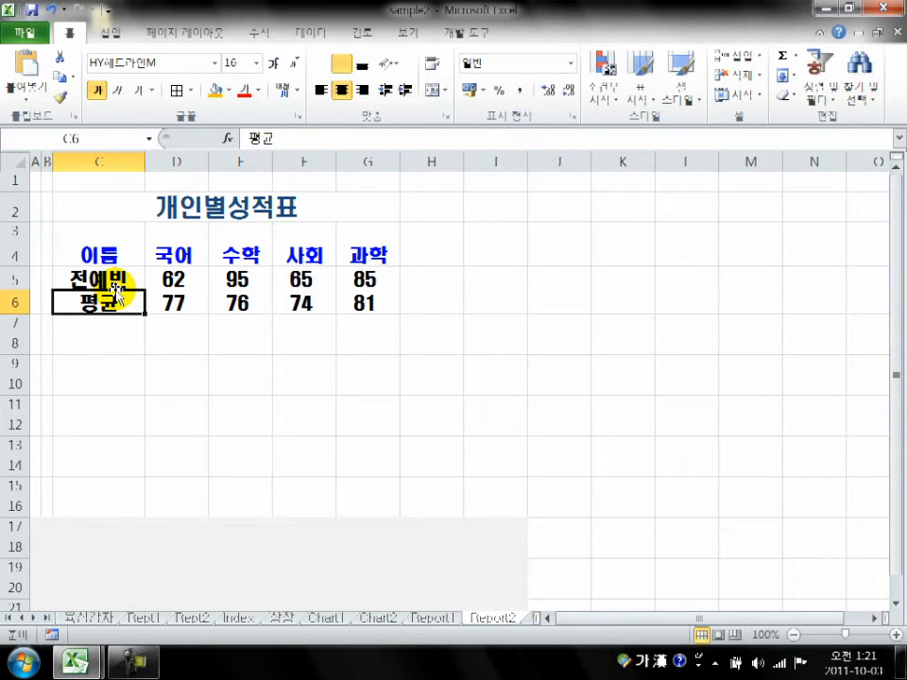
- Compare the scores looked up on Report2 with that student's row on Report1
left_click(118, 279)
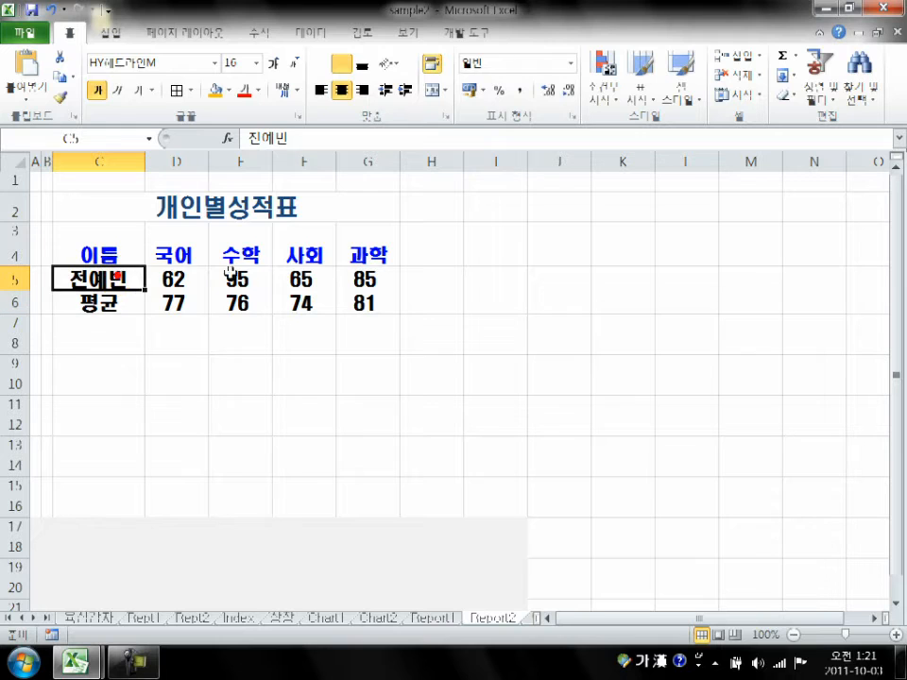
left_click(432, 618)
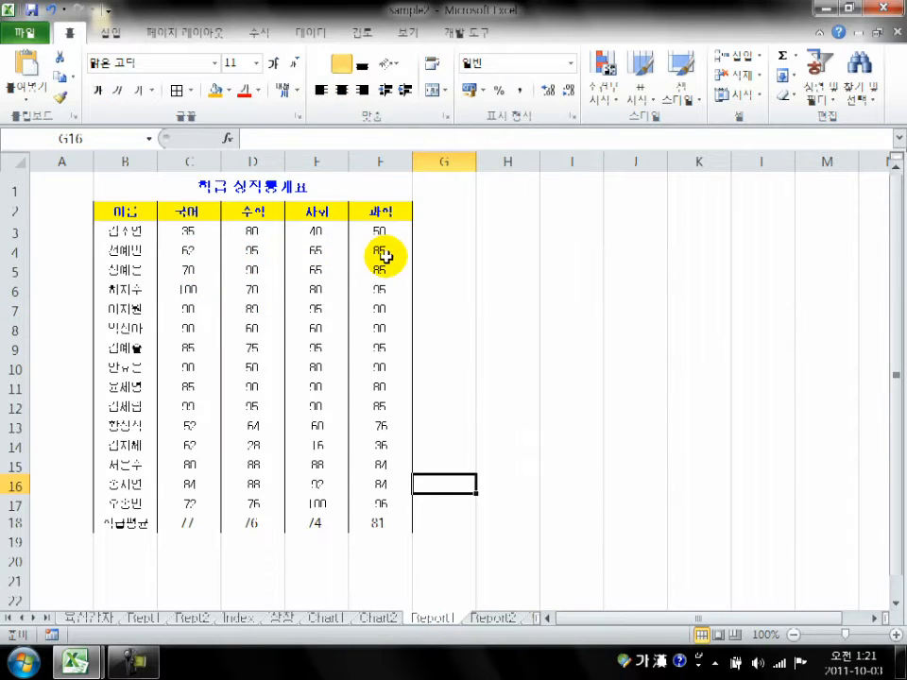
left_click(489, 618)
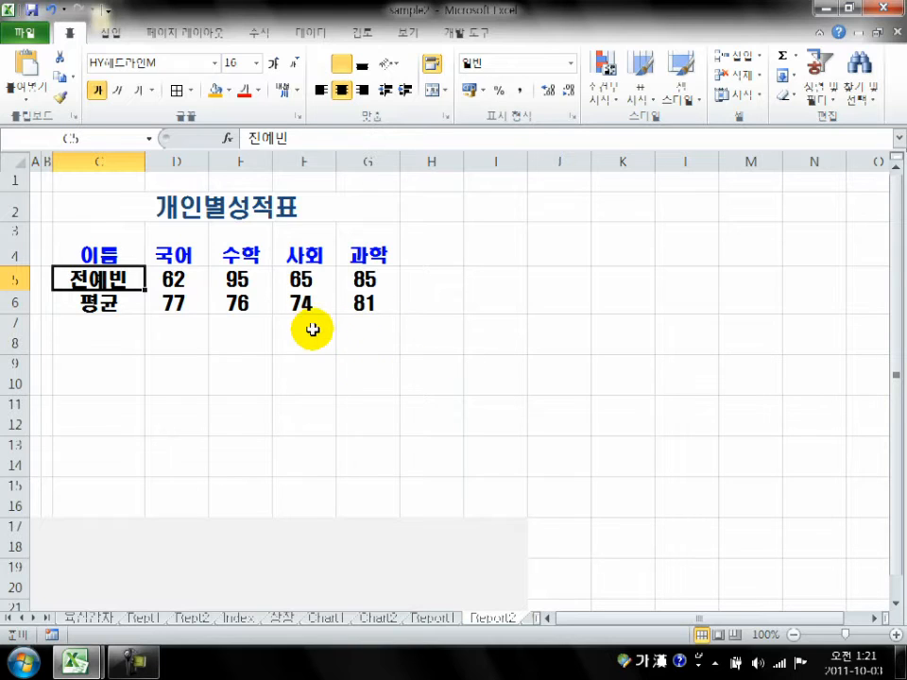
- Review the D5 table reference and define the workbook-wide name 학급_성적통계표 for B1:F18 on Report1
left_click(170, 282)
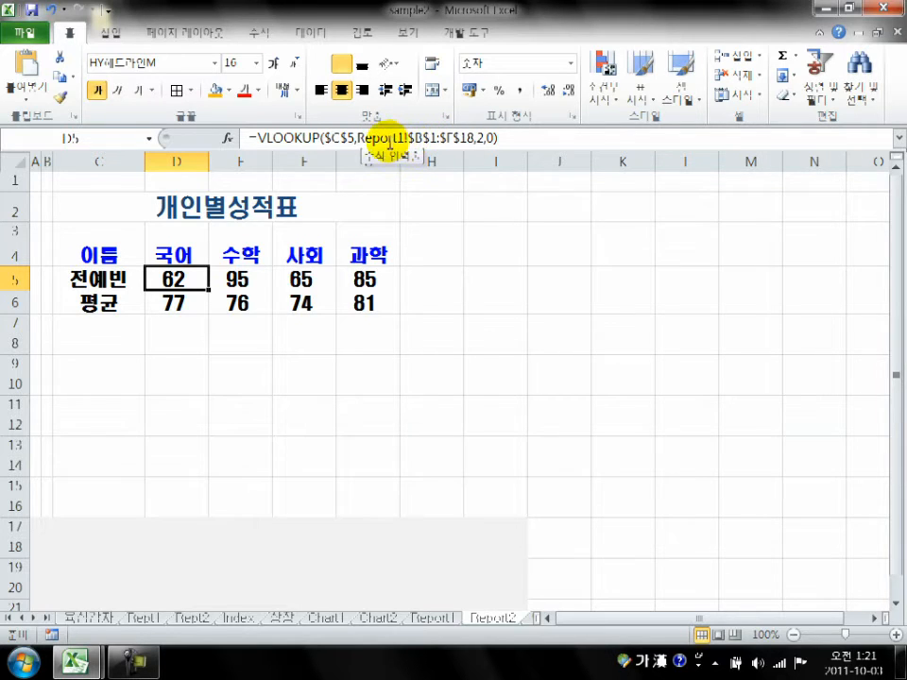
left_click(434, 618)
left_click_drag(142, 181, 338, 335)
left_click_drag(351, 482, 364, 525)
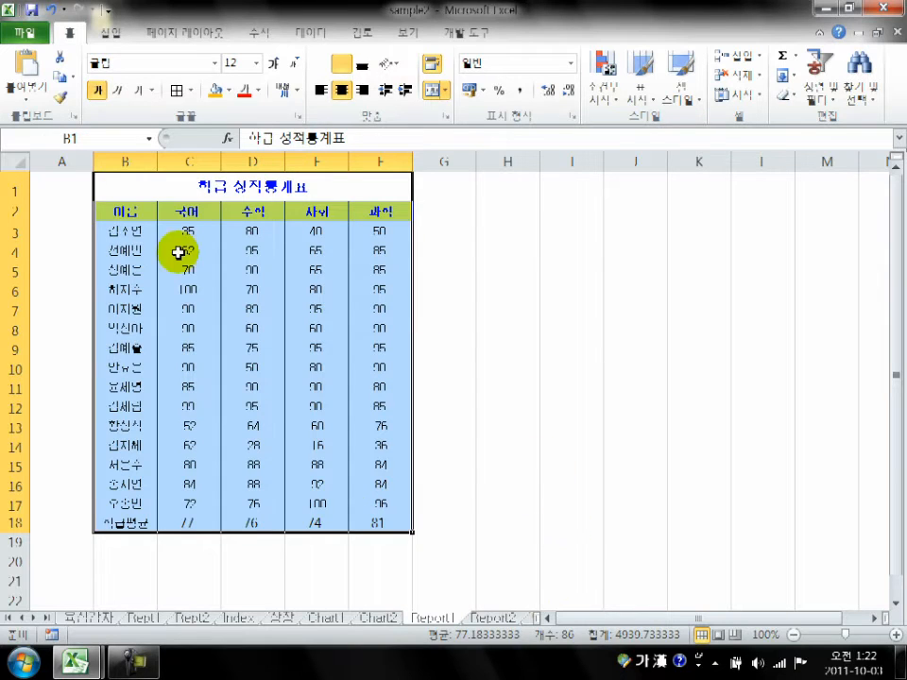
right_click(289, 192)
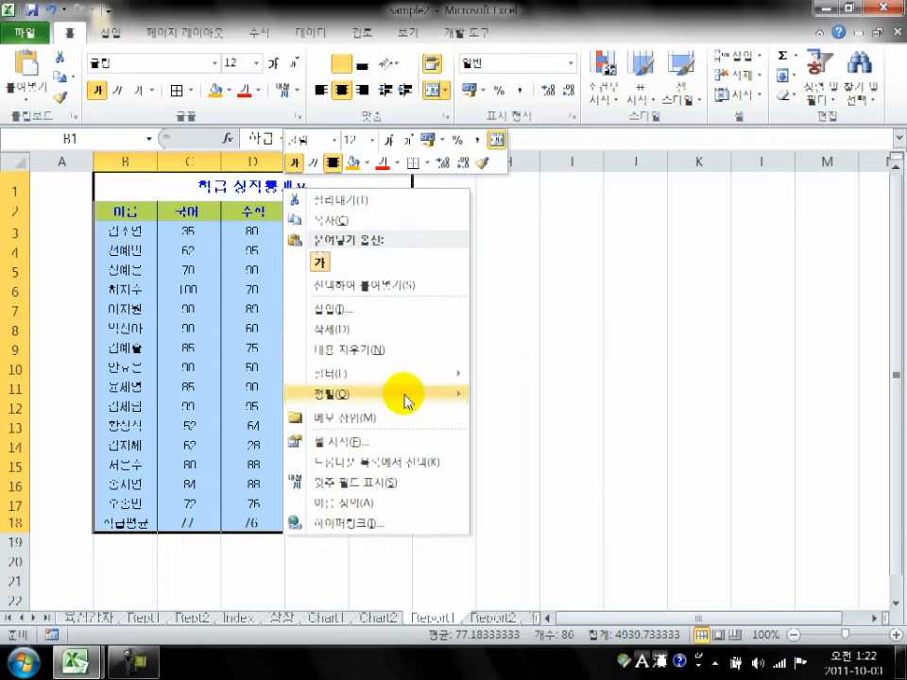
left_click(405, 505)
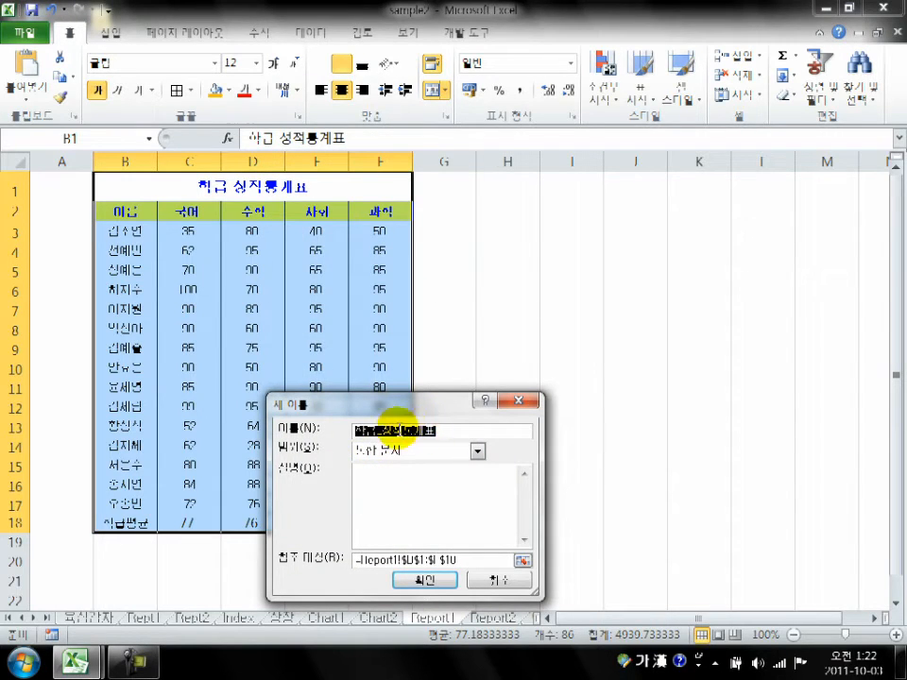
left_click(447, 584)
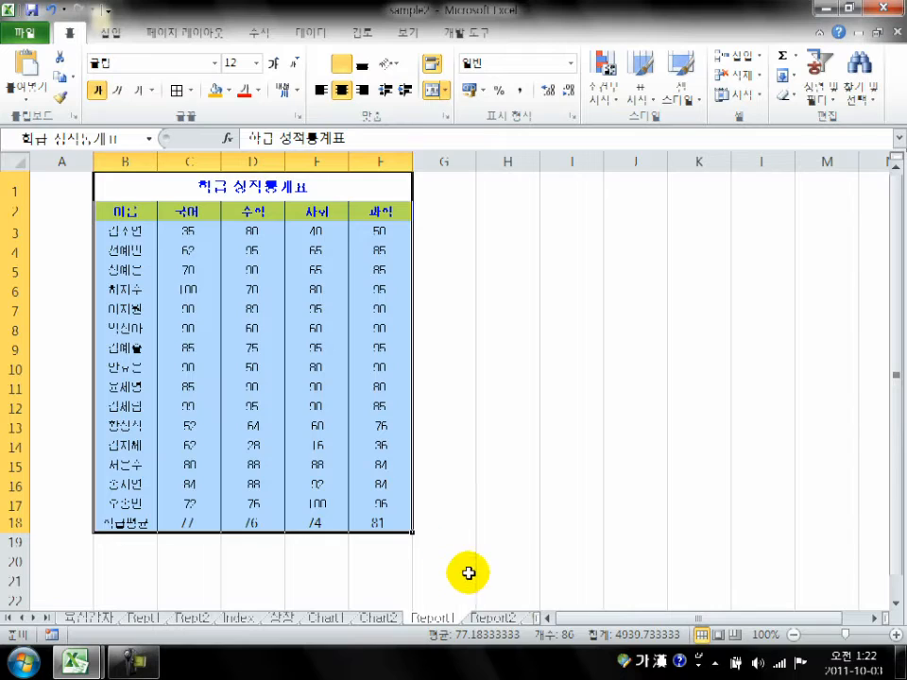
- Replace the table range in the D5 lookup on Report2 with the named range 학급_성적통계표 and fill the formula across to G5
left_click(491, 618)
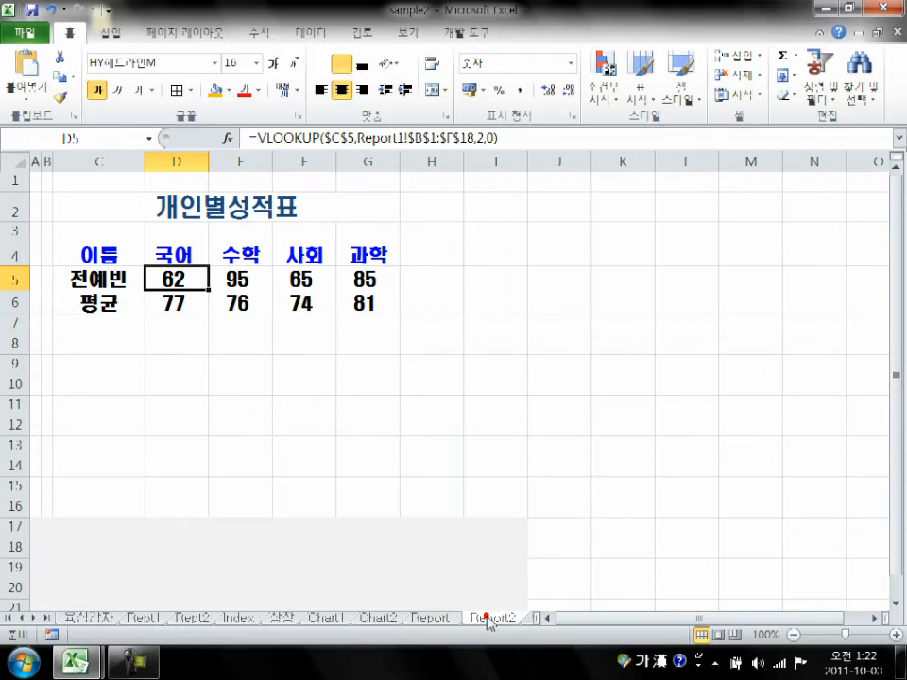
left_click(378, 138)
left_click_drag(357, 138, 472, 141)
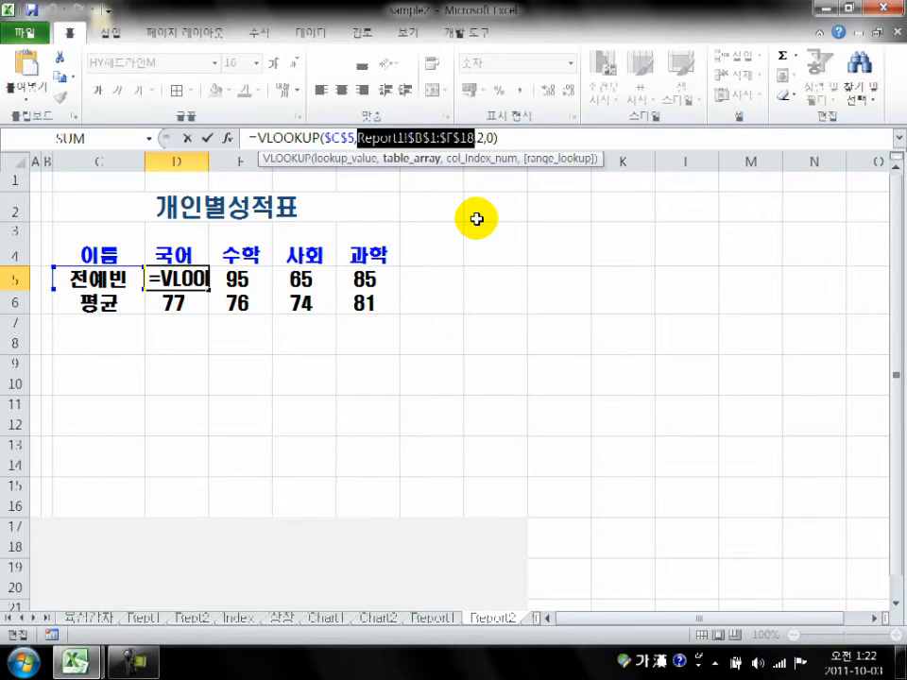
key("Delete")
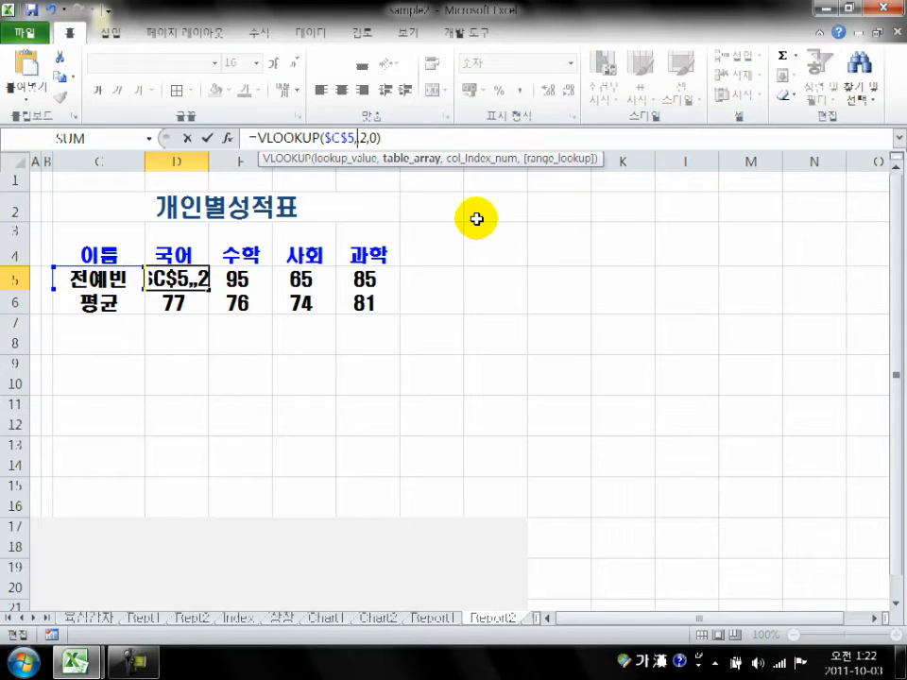
left_click(427, 619)
left_click_drag(140, 191, 340, 522)
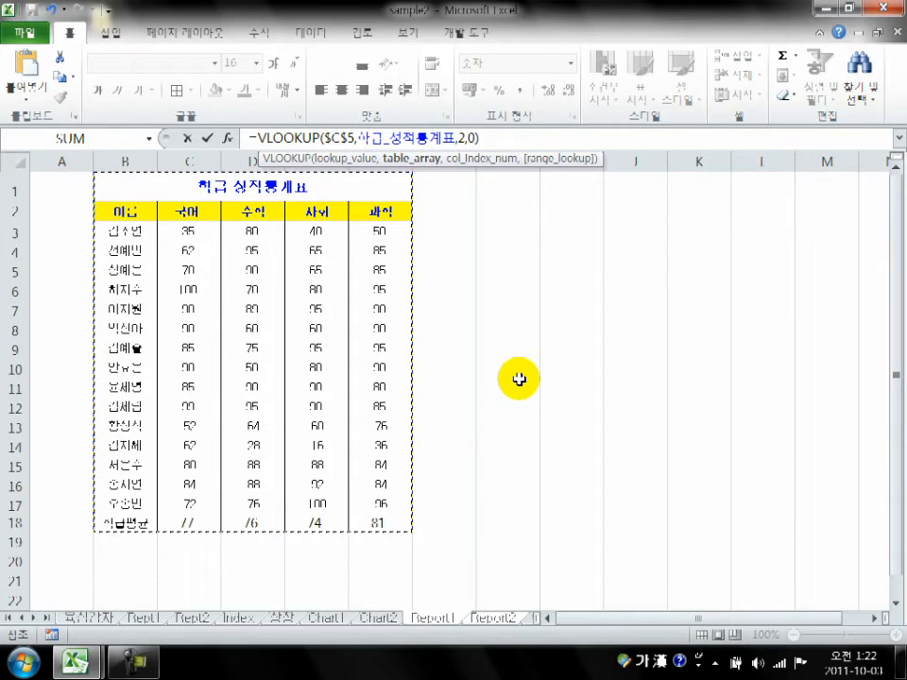
key("Return")
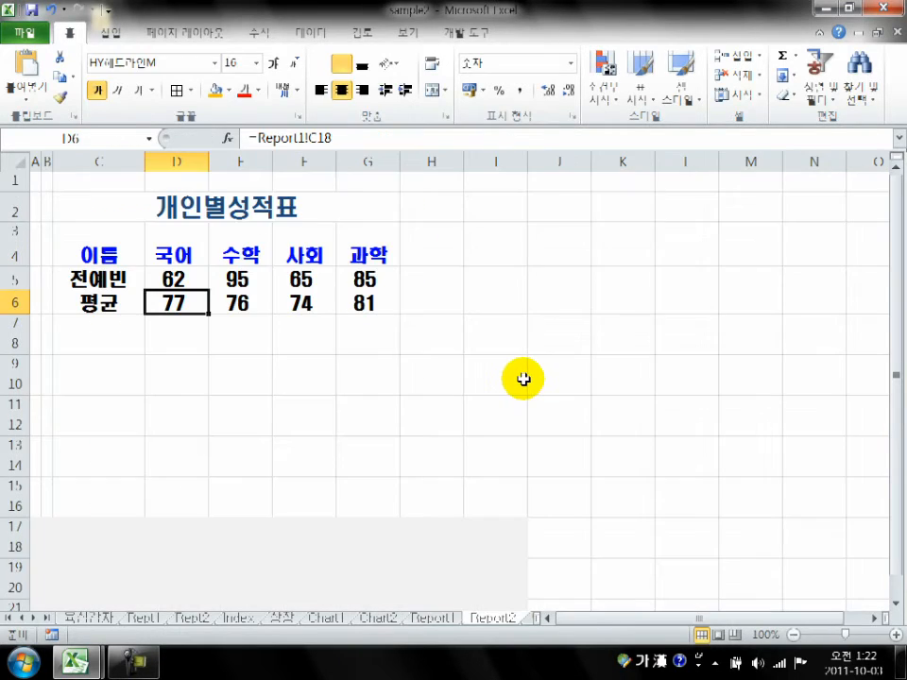
left_click(188, 280)
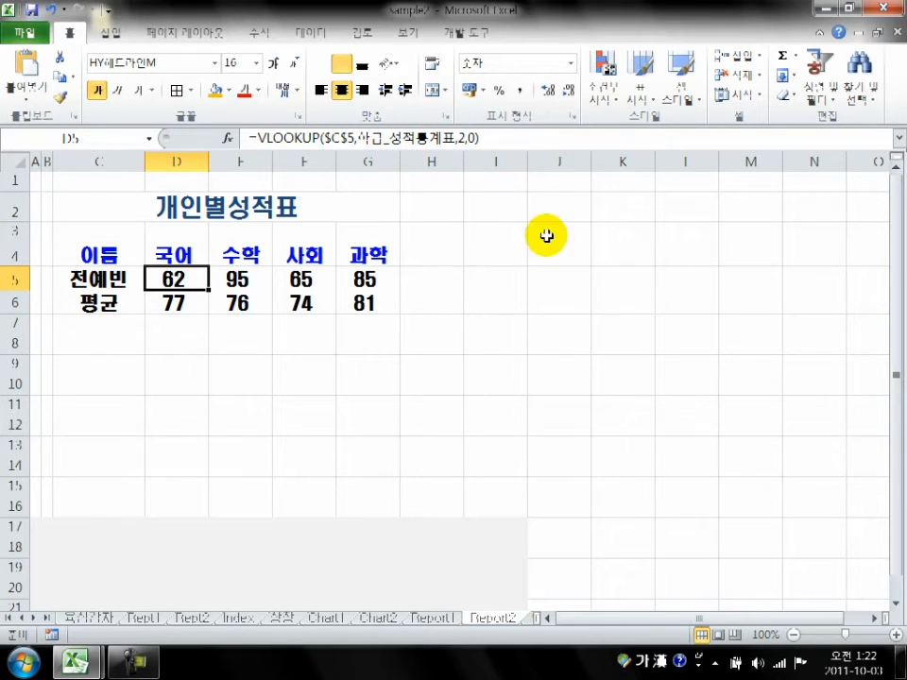
left_click_drag(208, 297, 365, 303)
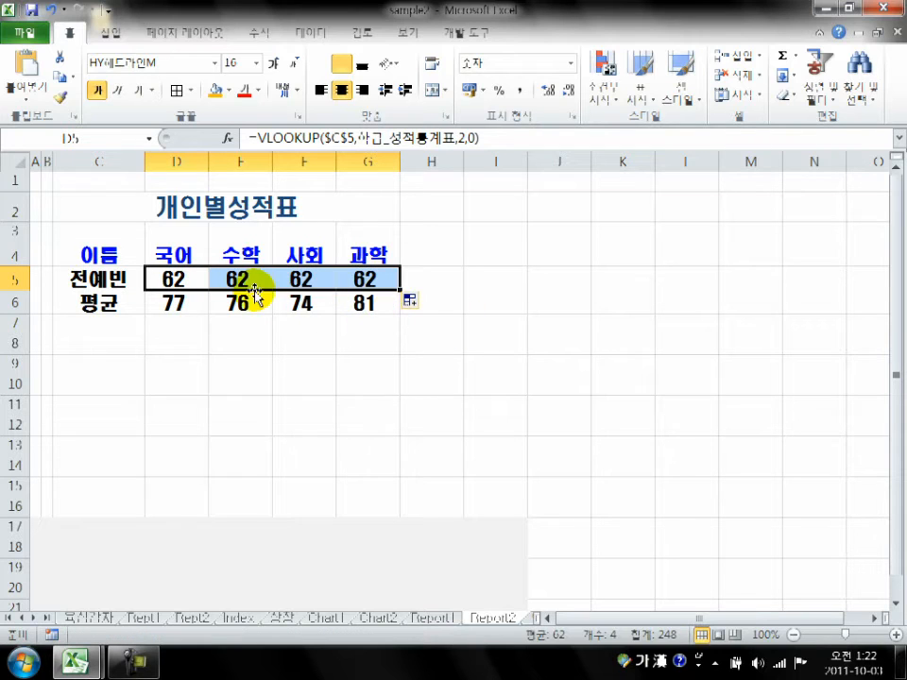
- Set the column index to 3 in the E5 lookup that uses the named range 학급_성적통계표
left_click(243, 284)
left_click(461, 142)
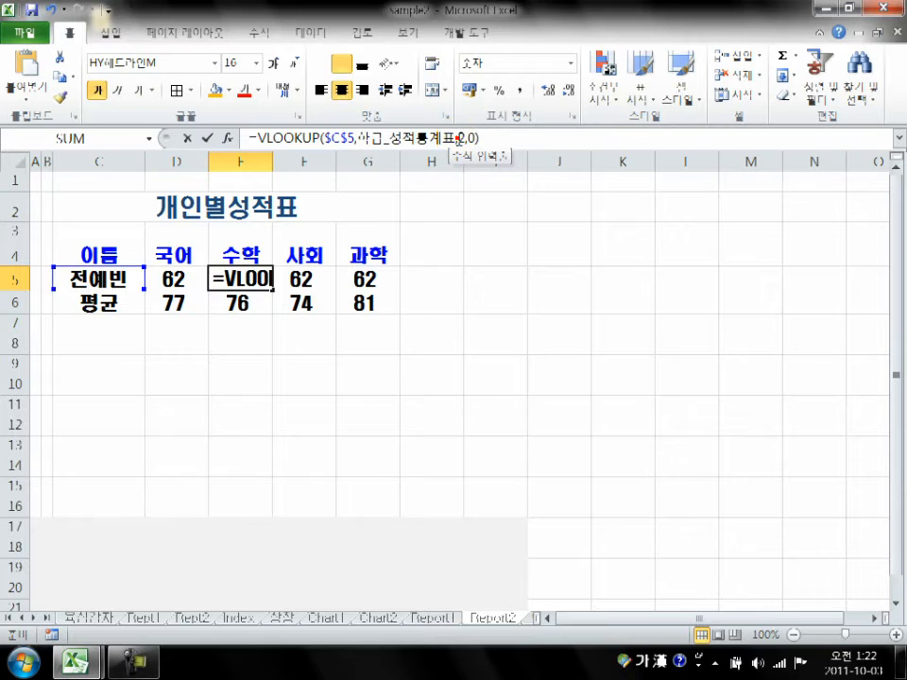
double_click(461, 140)
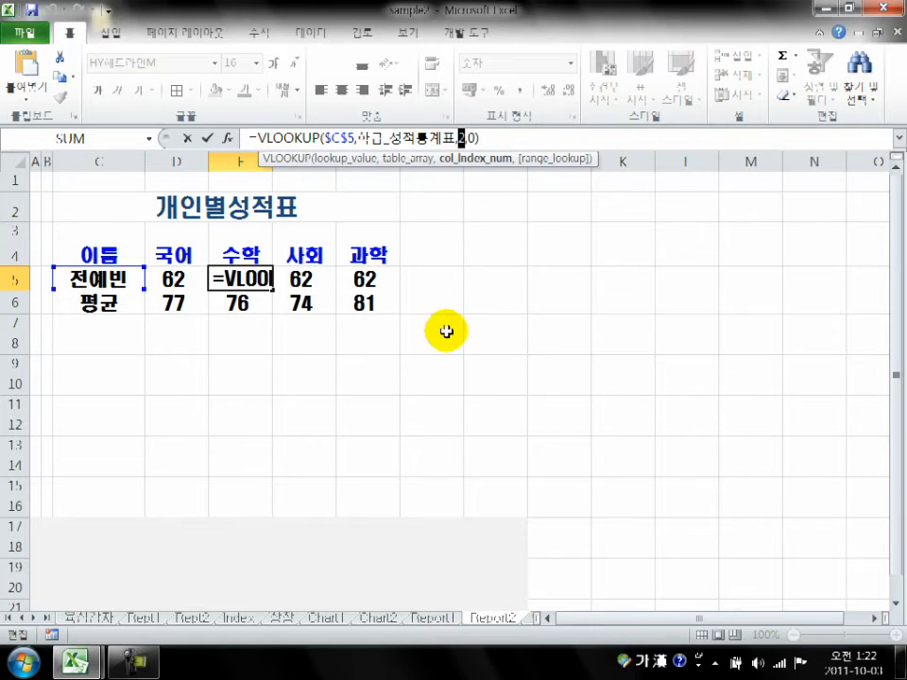
type("3")
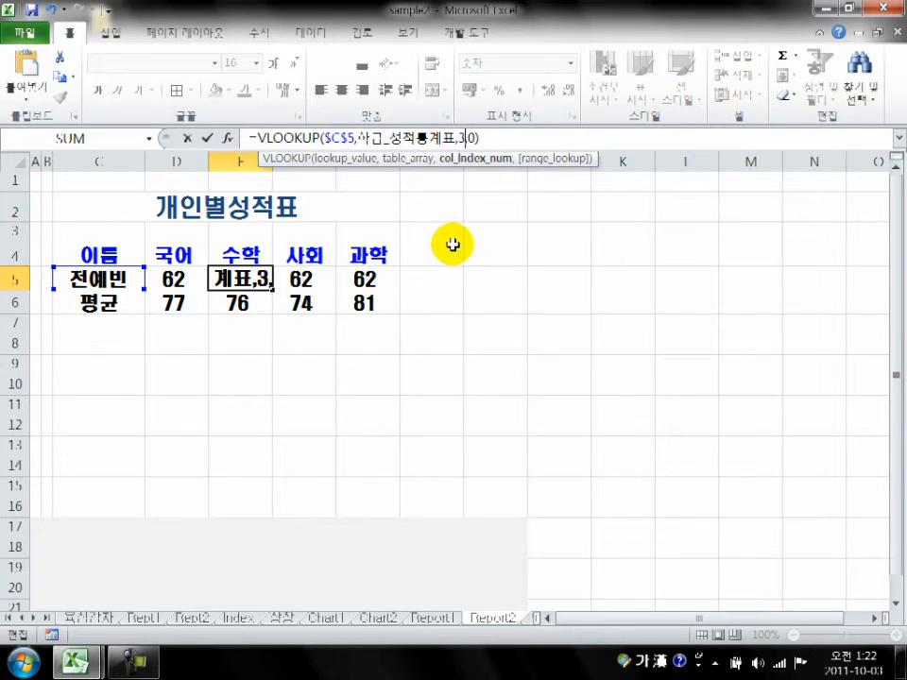
key("Return")
- Set the column index to 4 in the F5 lookup for 사회
left_click(302, 277)
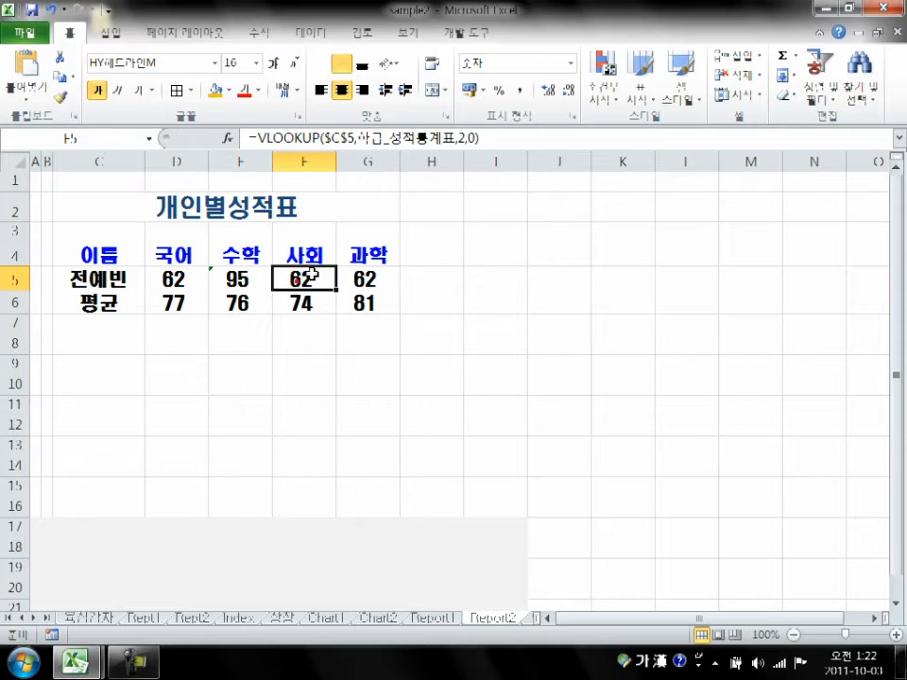
left_click(456, 139)
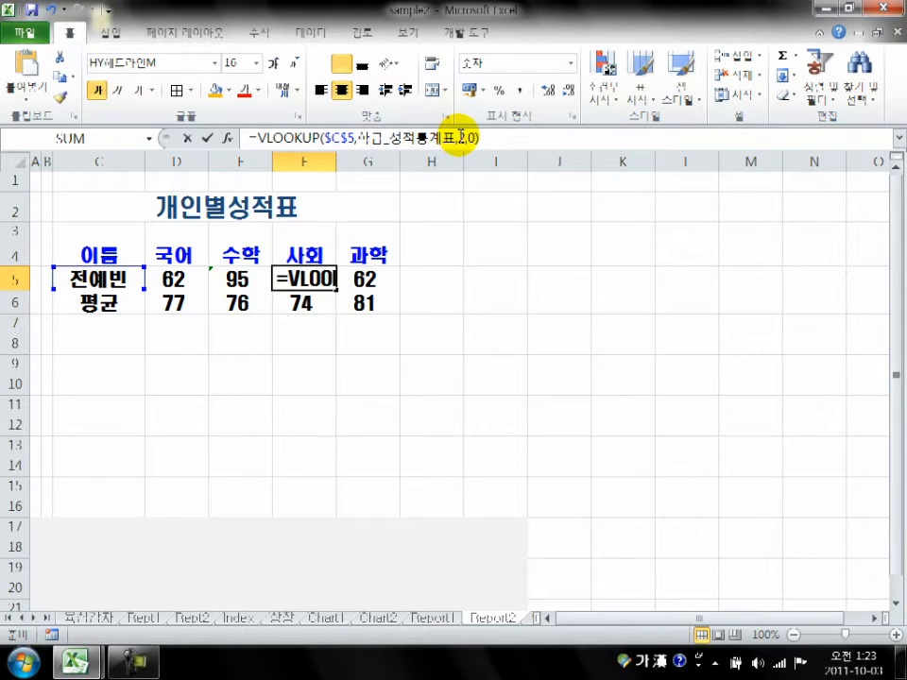
double_click(458, 139)
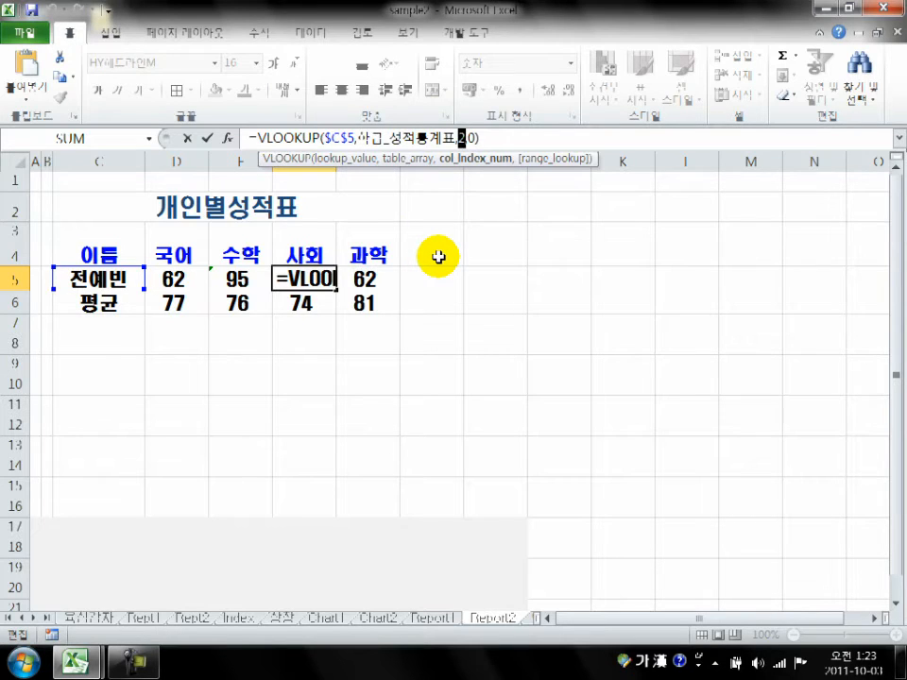
type("4")
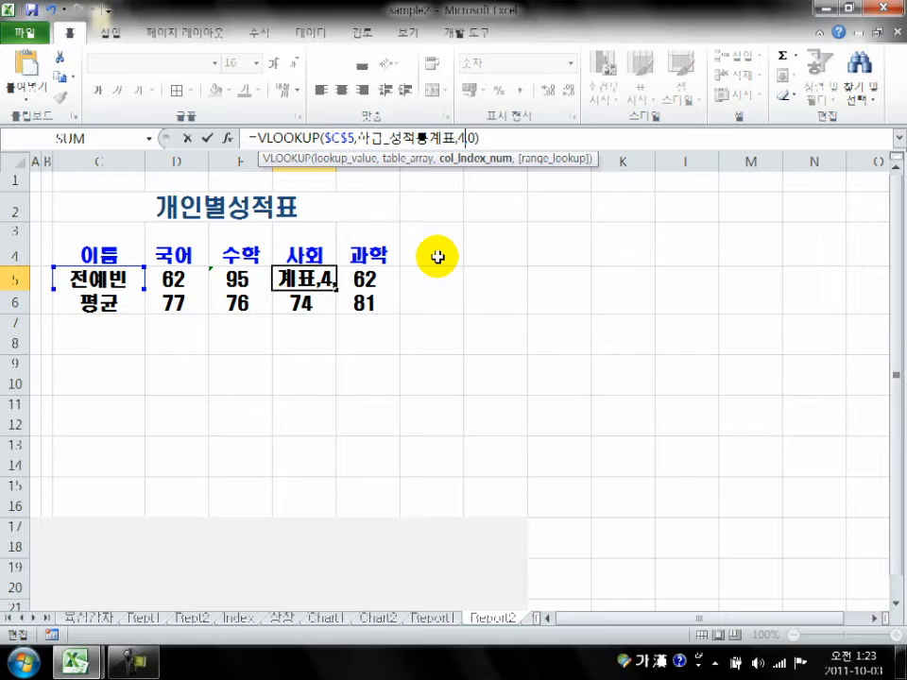
key("Return")
- Set the column index to 5 in the G5 lookup for 과학
left_click(369, 286)
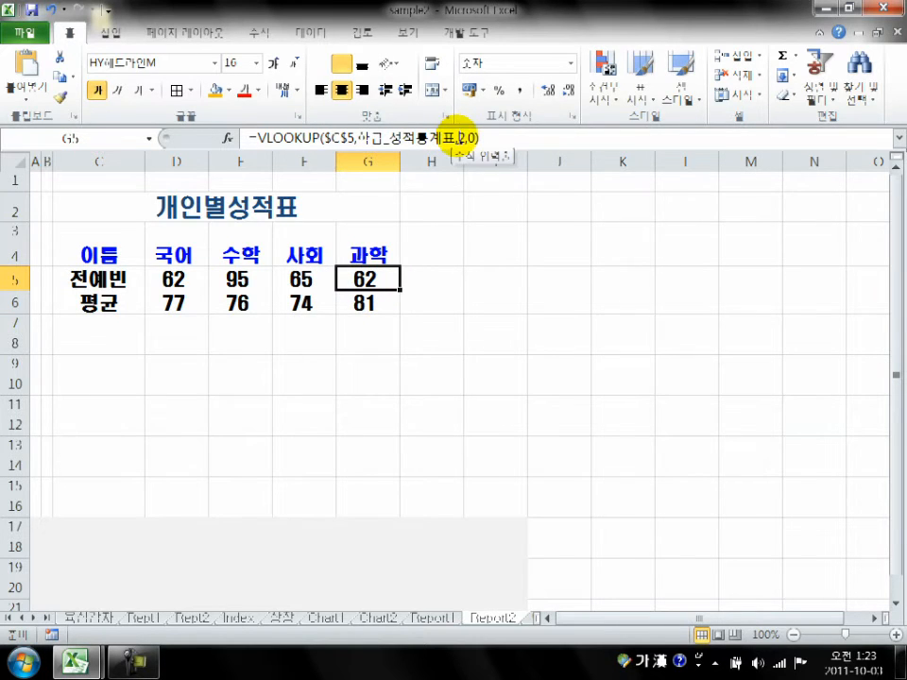
left_click(461, 137)
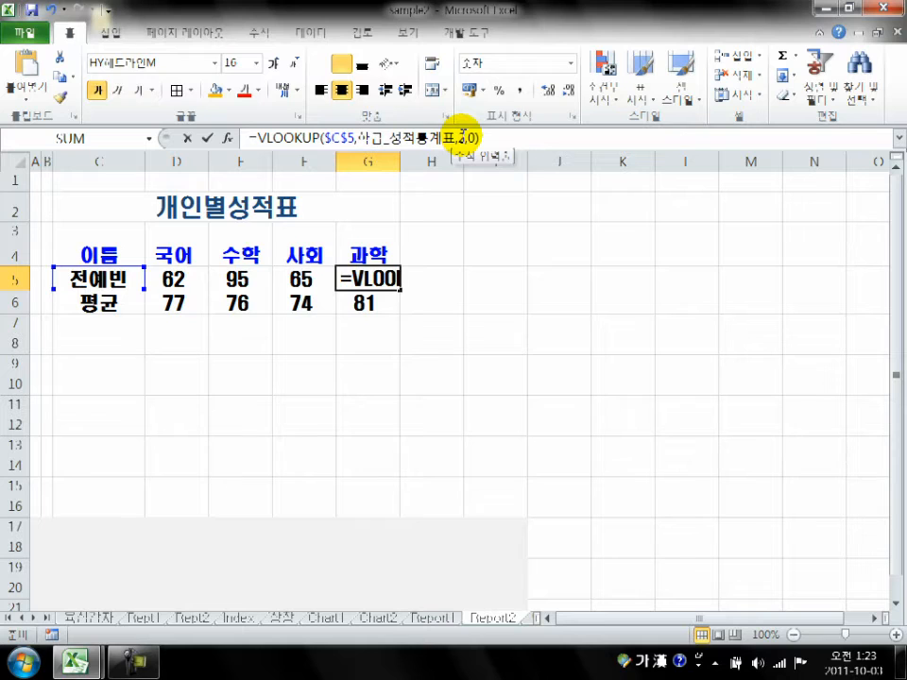
double_click(460, 138)
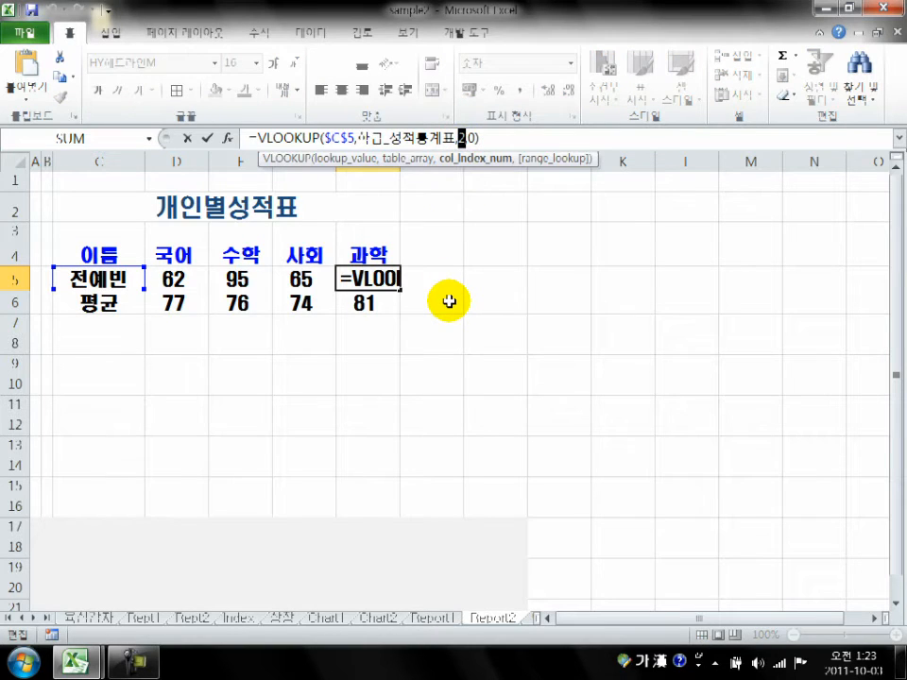
type("5")
key("Return")
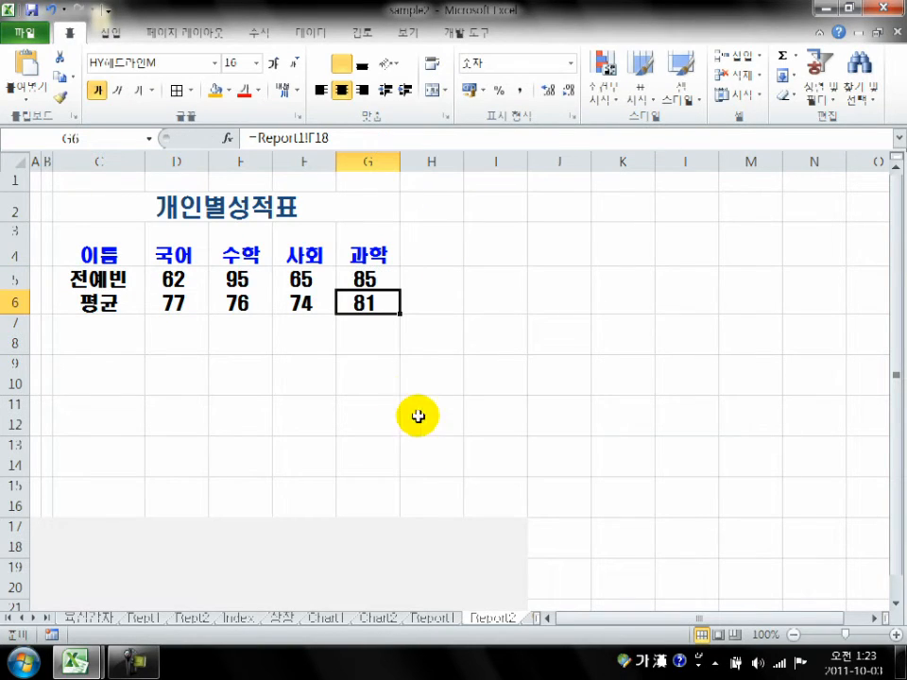
- Clear the student name from C5 and check how the D5 lookup responds to the empty cell
left_click(364, 280)
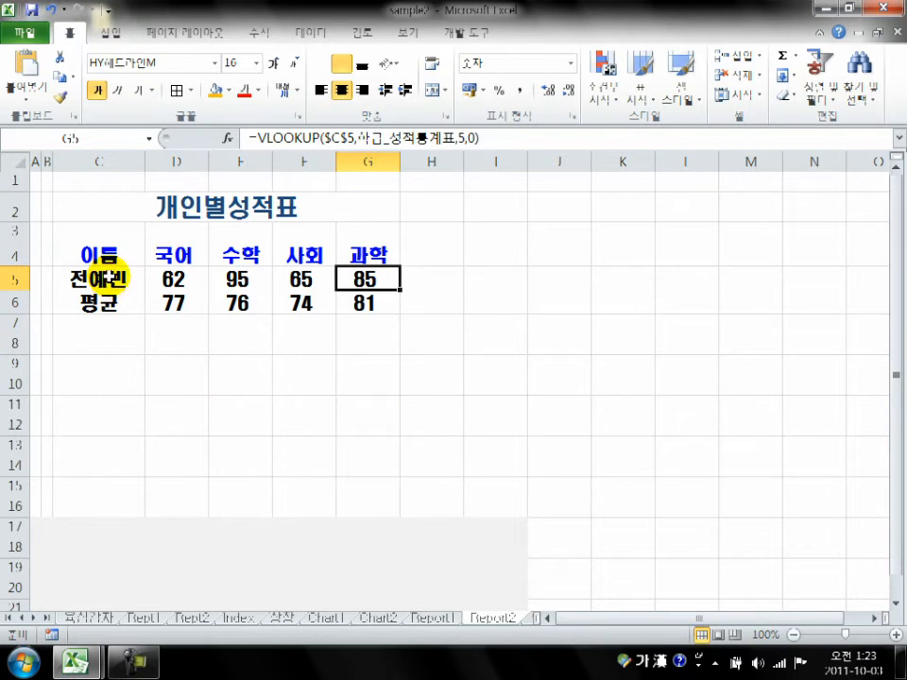
left_click(100, 279)
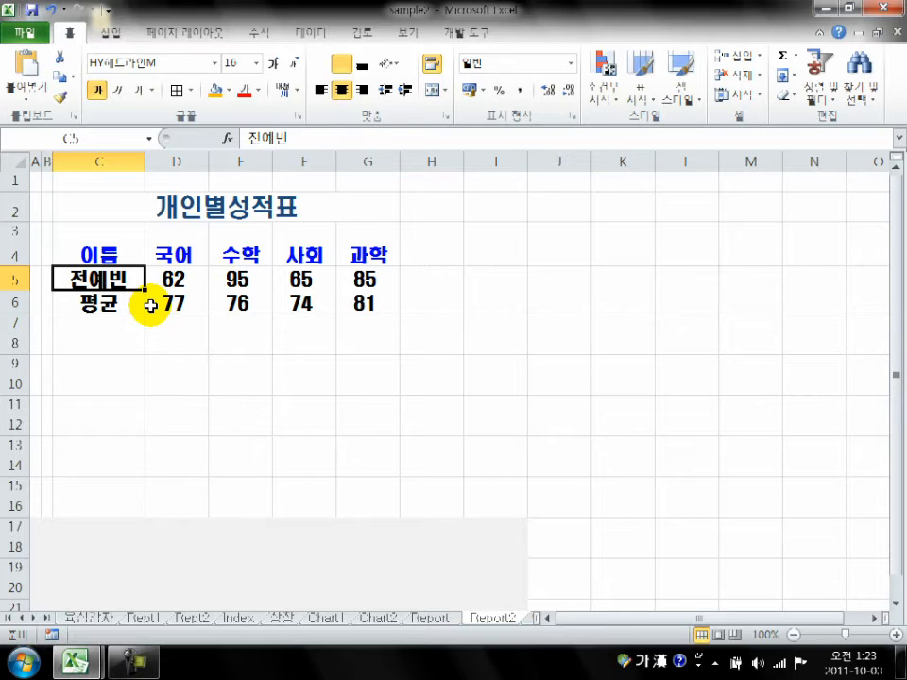
key("Delete")
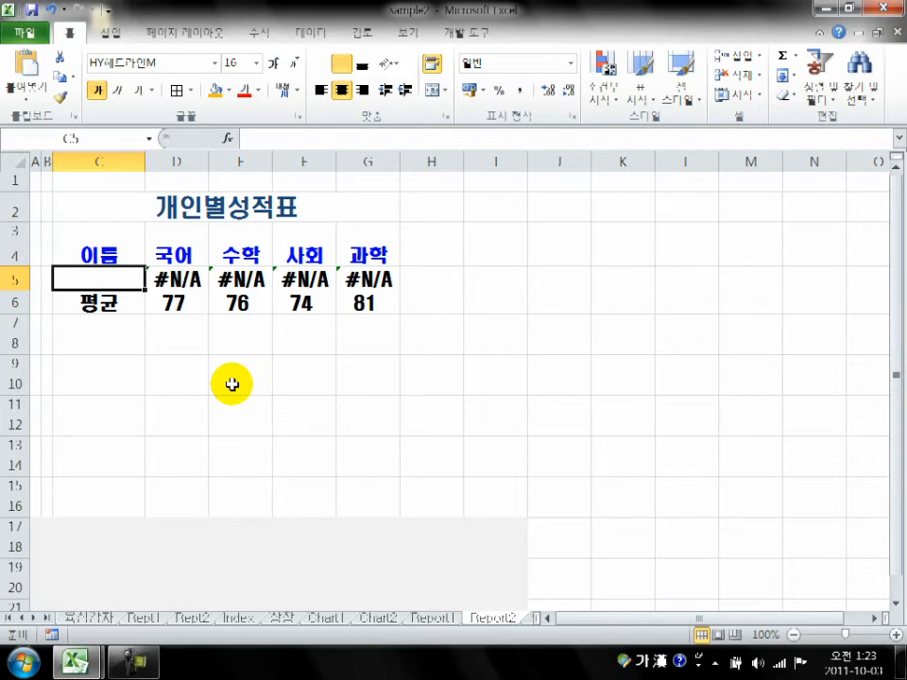
left_click(179, 280)
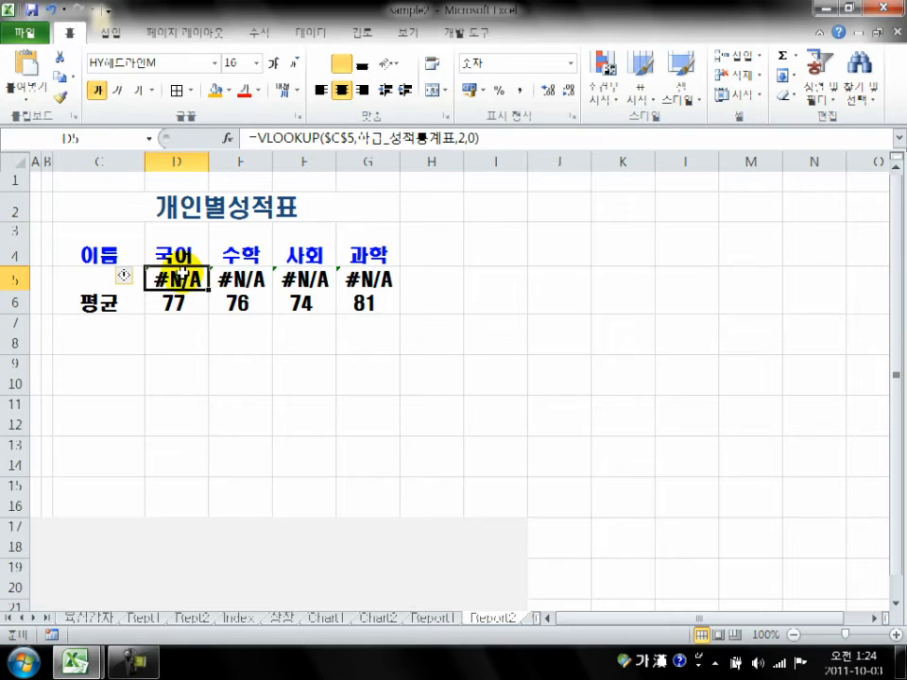
left_click(107, 274)
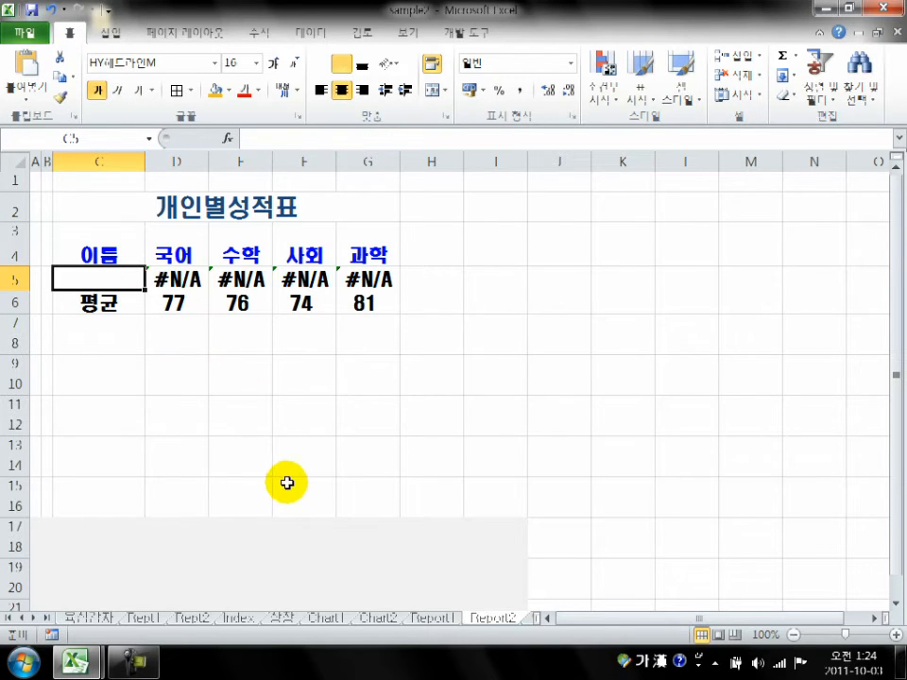
- Test whether the name cell is empty with =ISBLANK(C5) in D9, and clear the trial formula
left_click(165, 368)
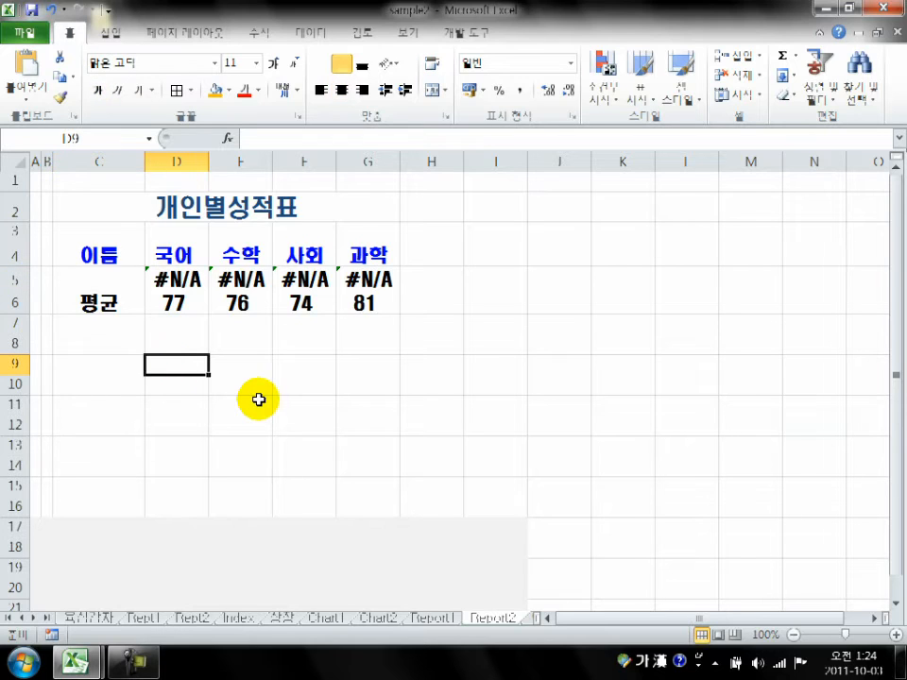
type("=ㅣ")
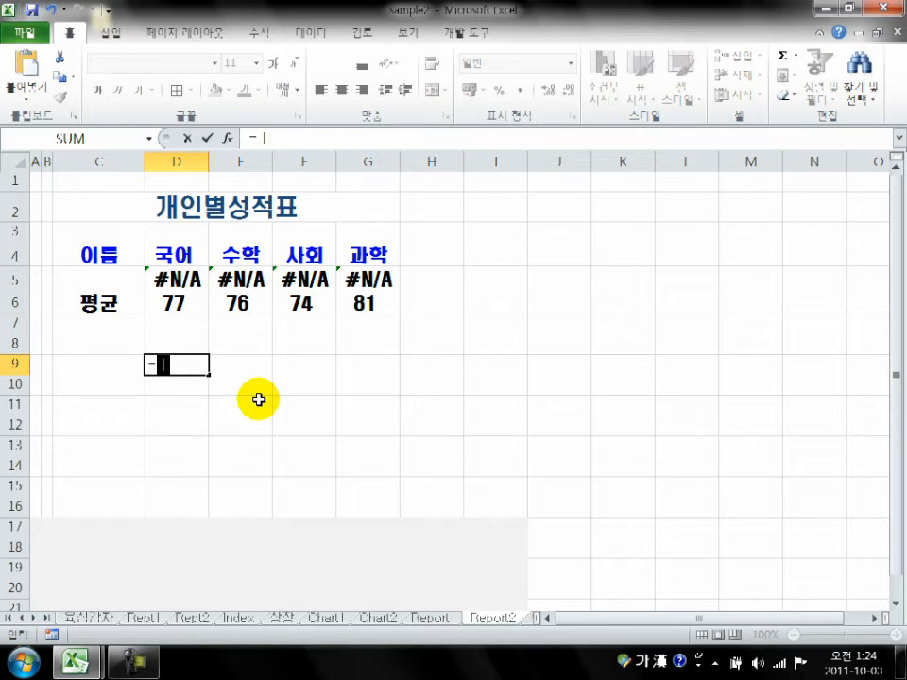
key("BackSpace")
key("Hangul")
type("is")
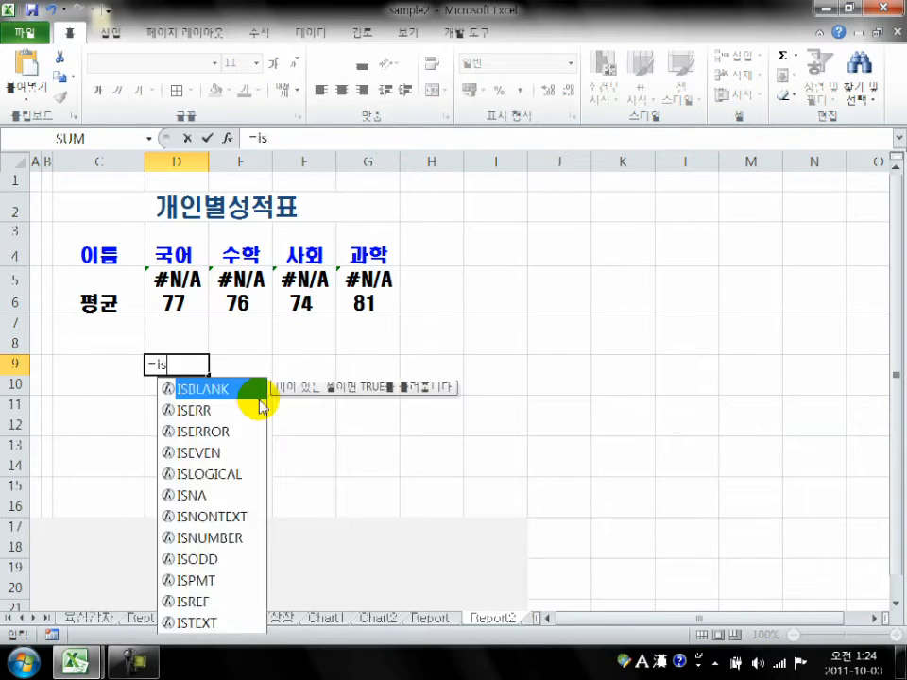
type("blan")
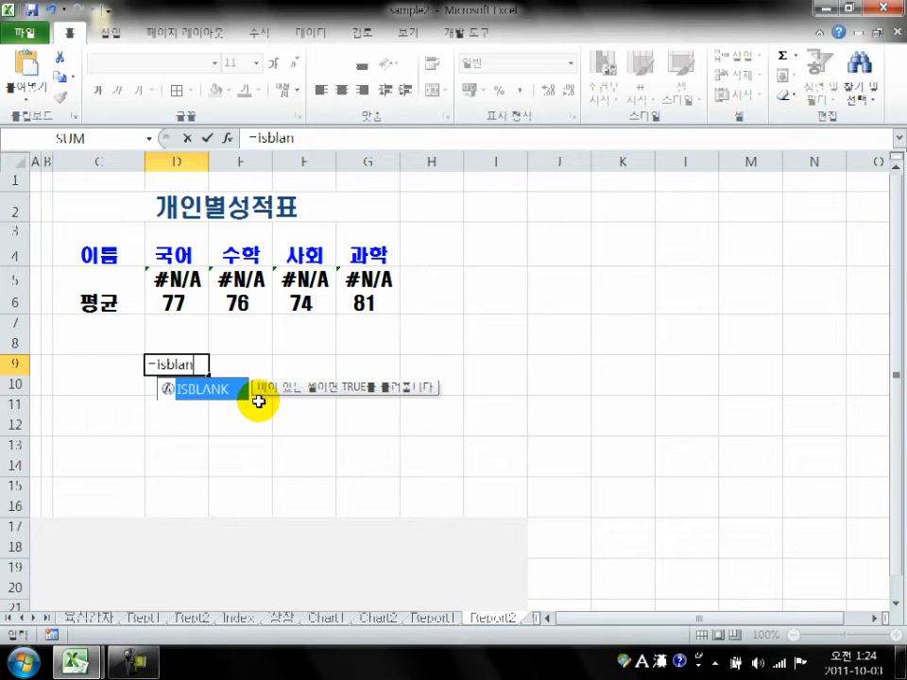
type("k(")
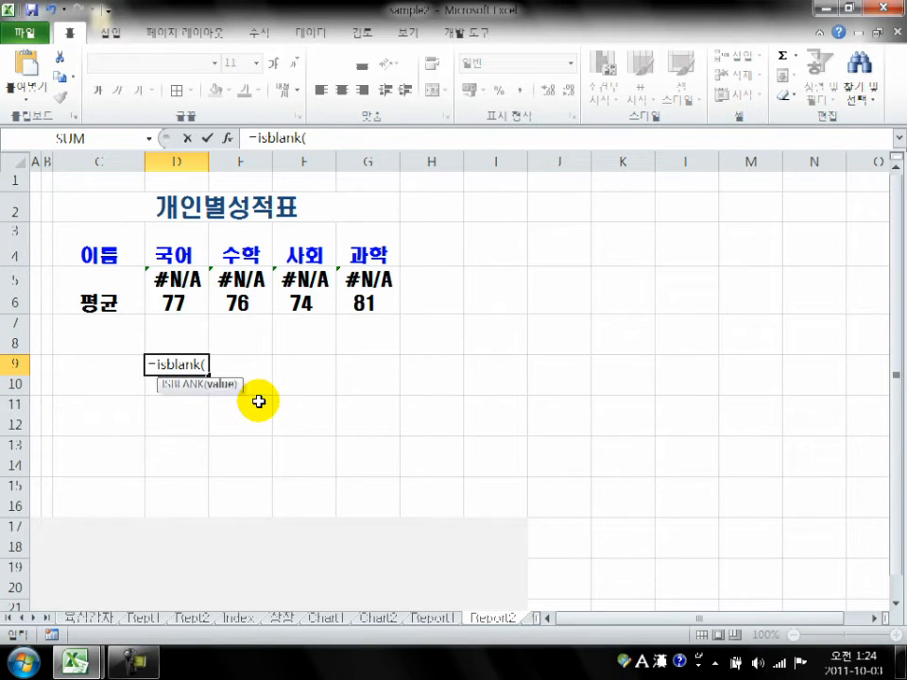
left_click(100, 279)
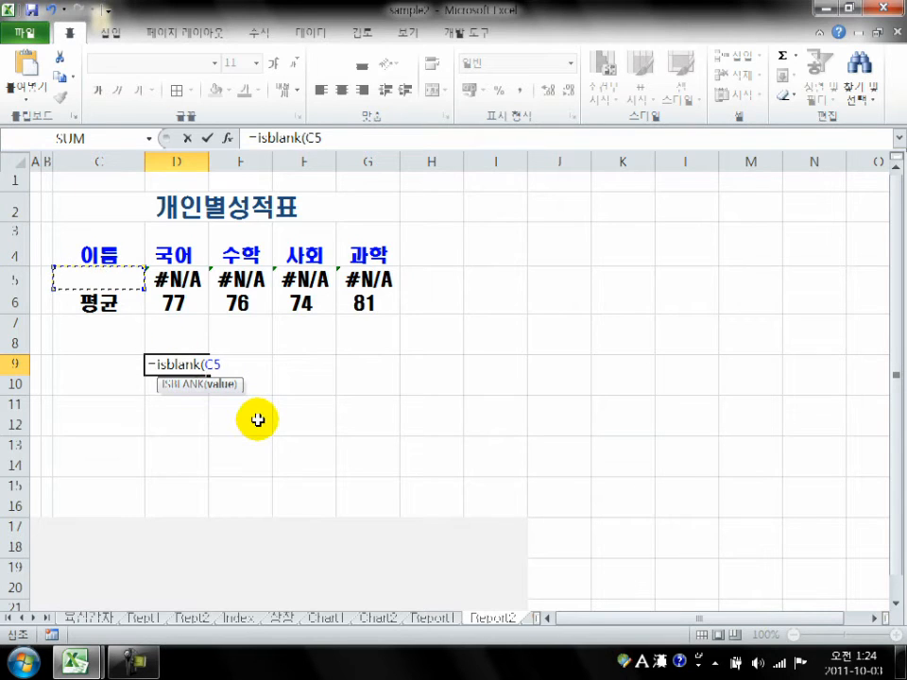
key("Return")
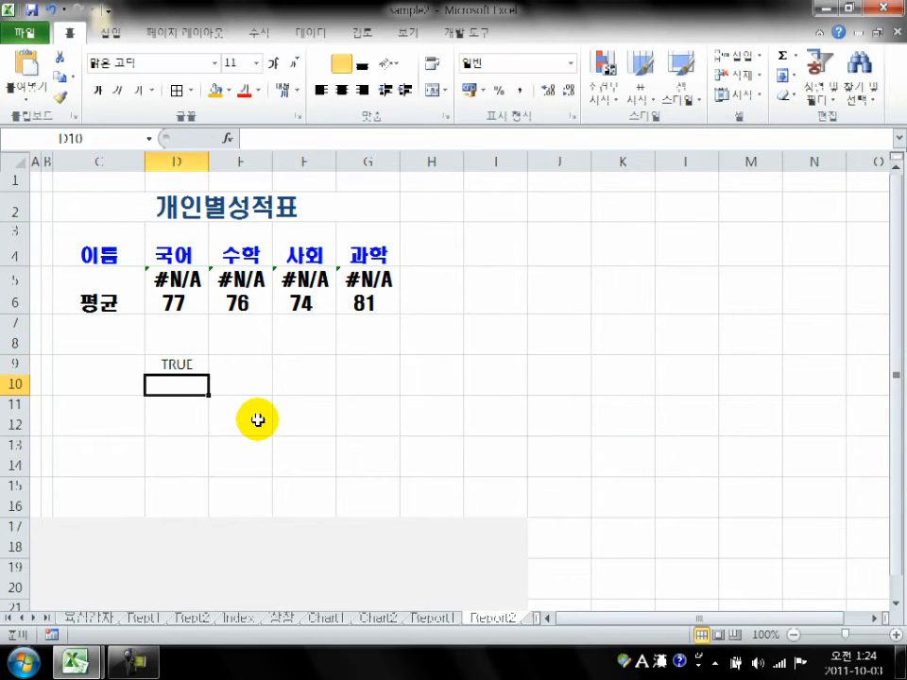
left_click(198, 366)
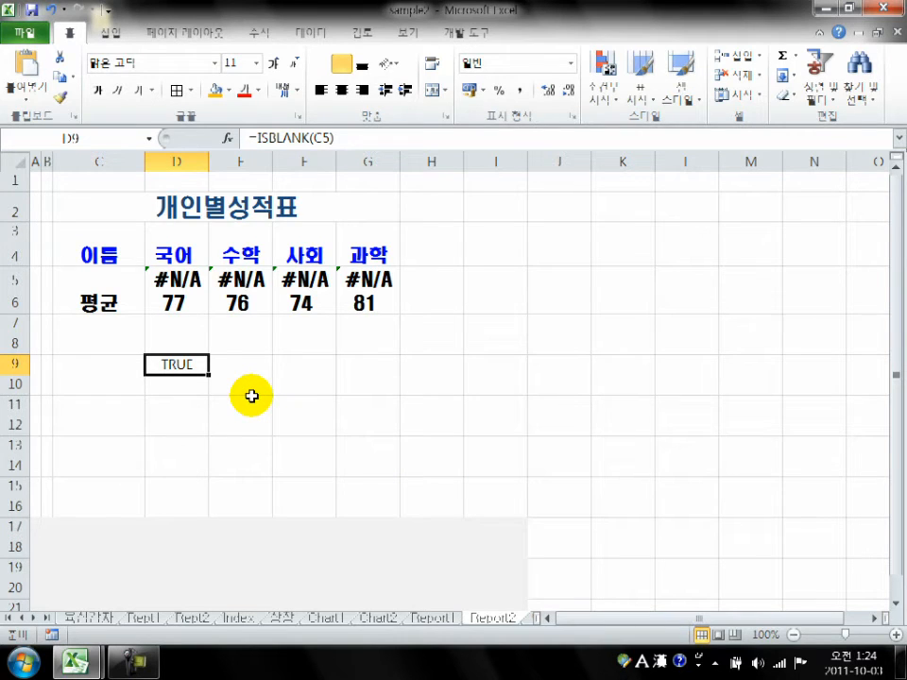
key("BackSpace")
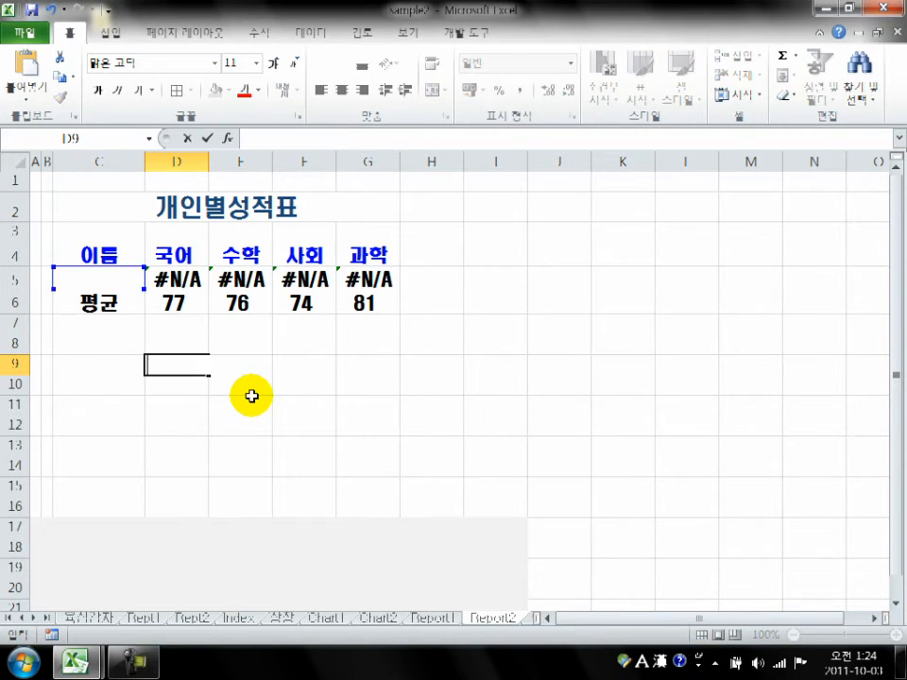
- Insert an IF function with the logical test ISBLANK(C5) in front of the VLOOKUP in D5
left_click(157, 276)
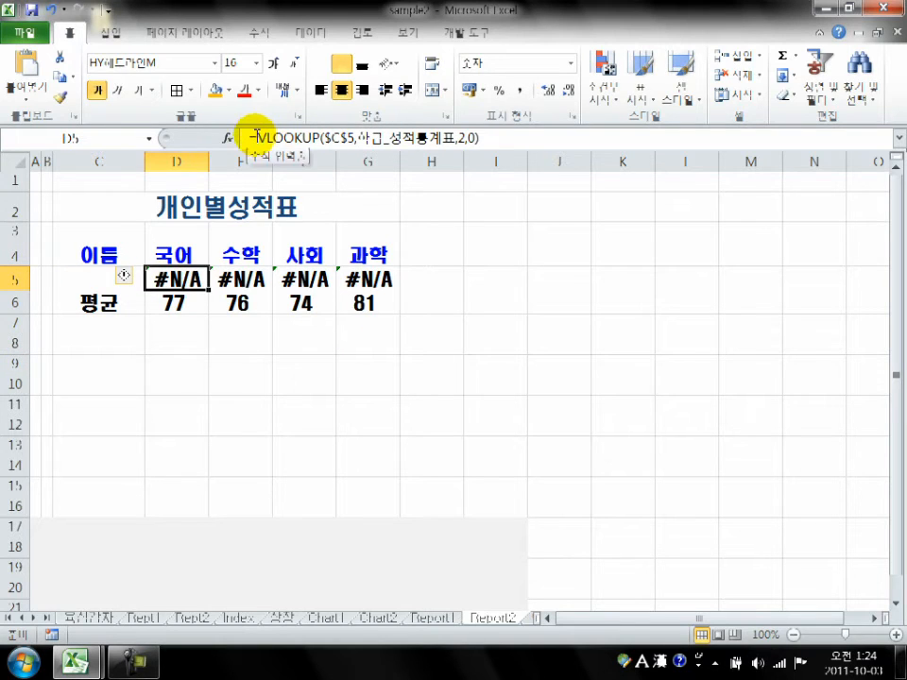
left_click(254, 137)
type("if")
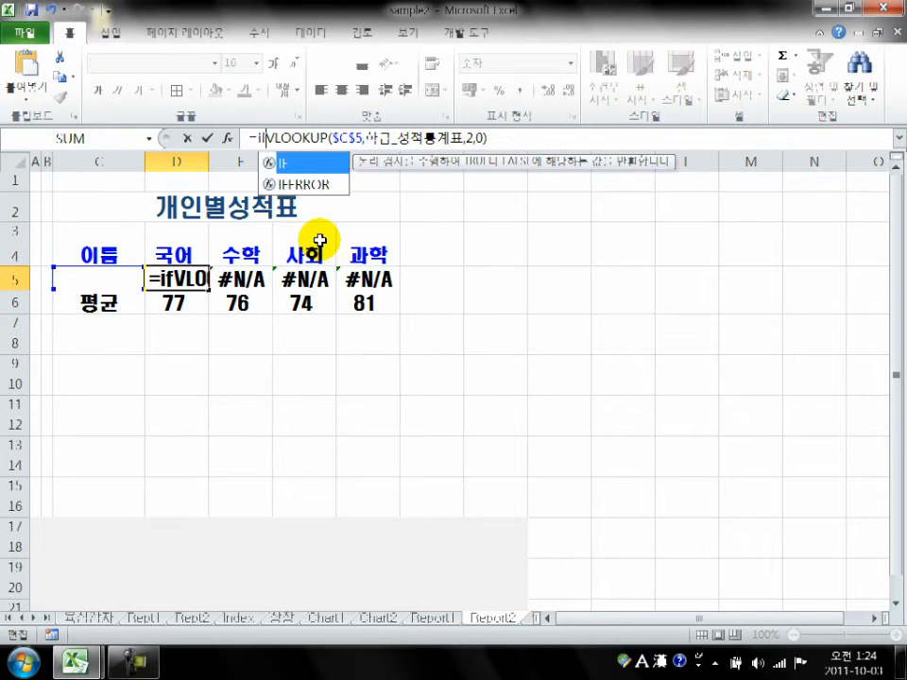
type("(")
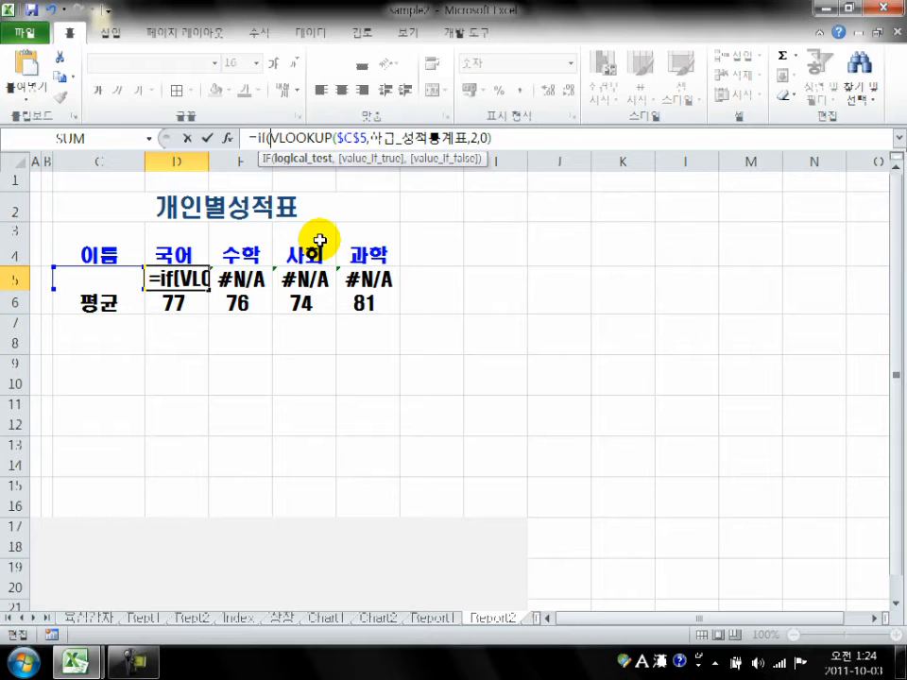
type("isblank")
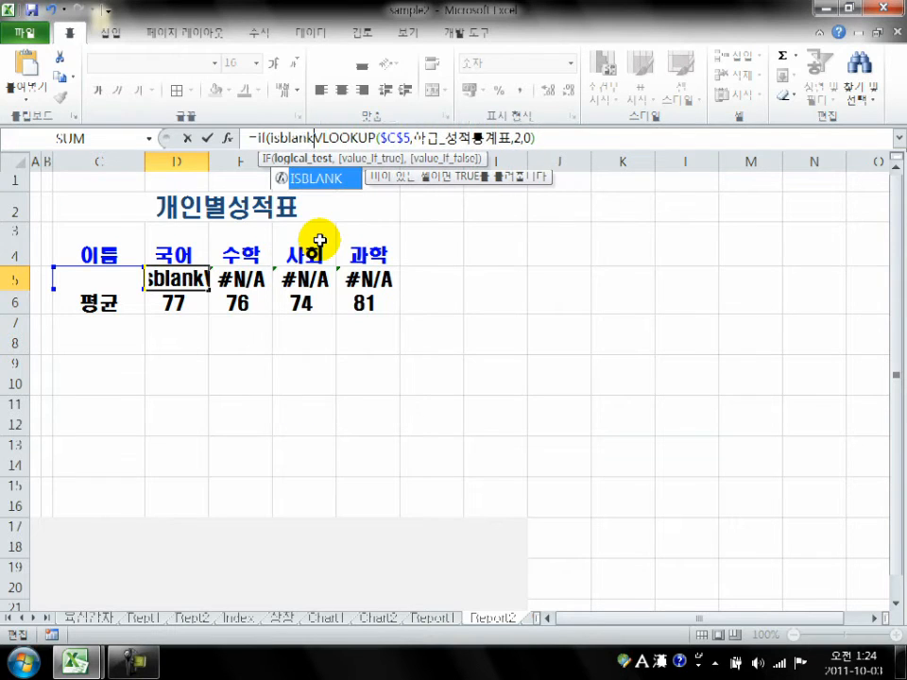
type("(")
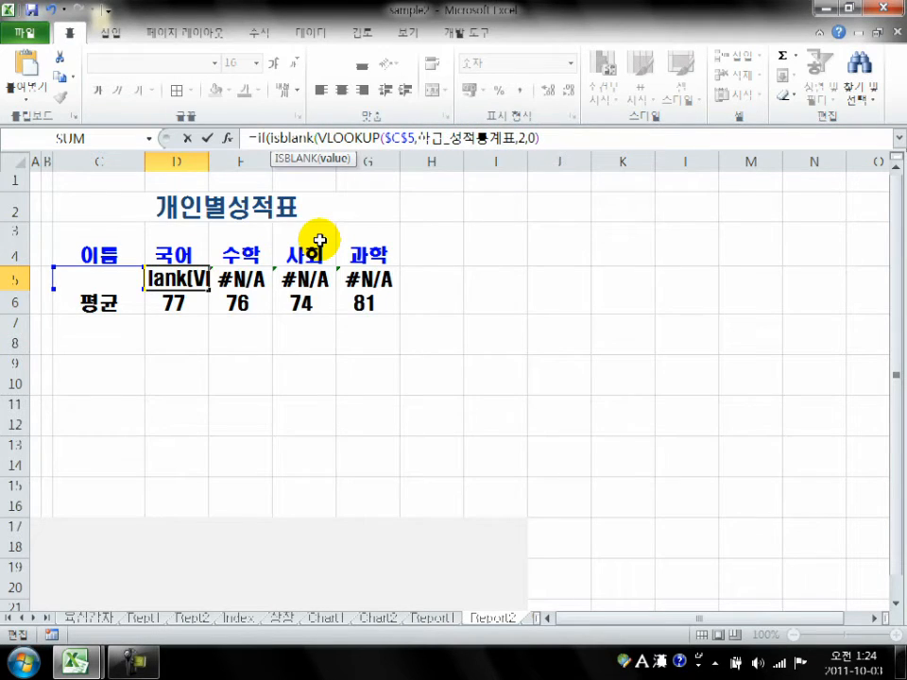
left_click(114, 274)
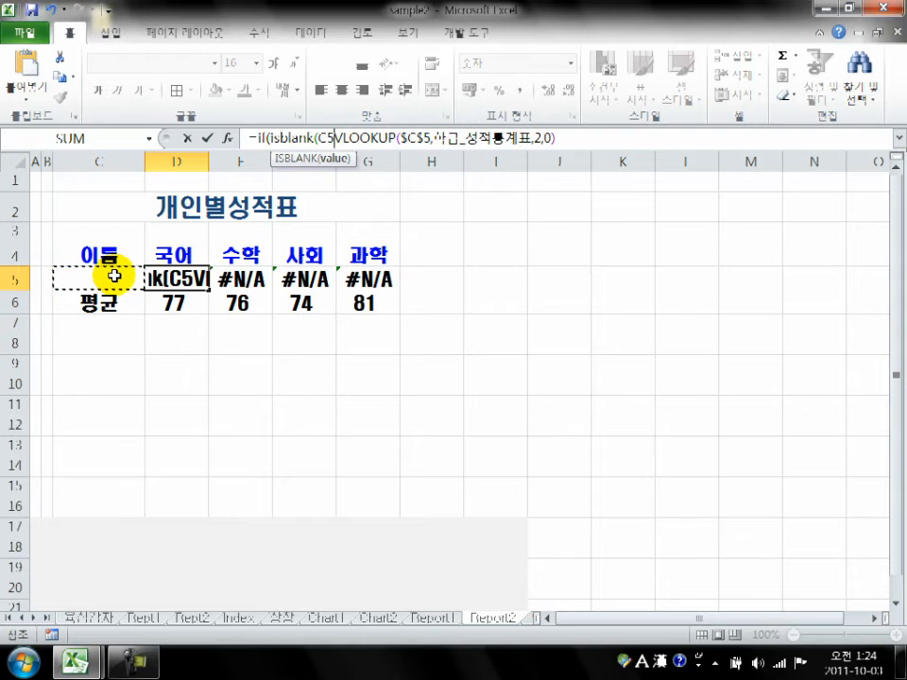
type(")")
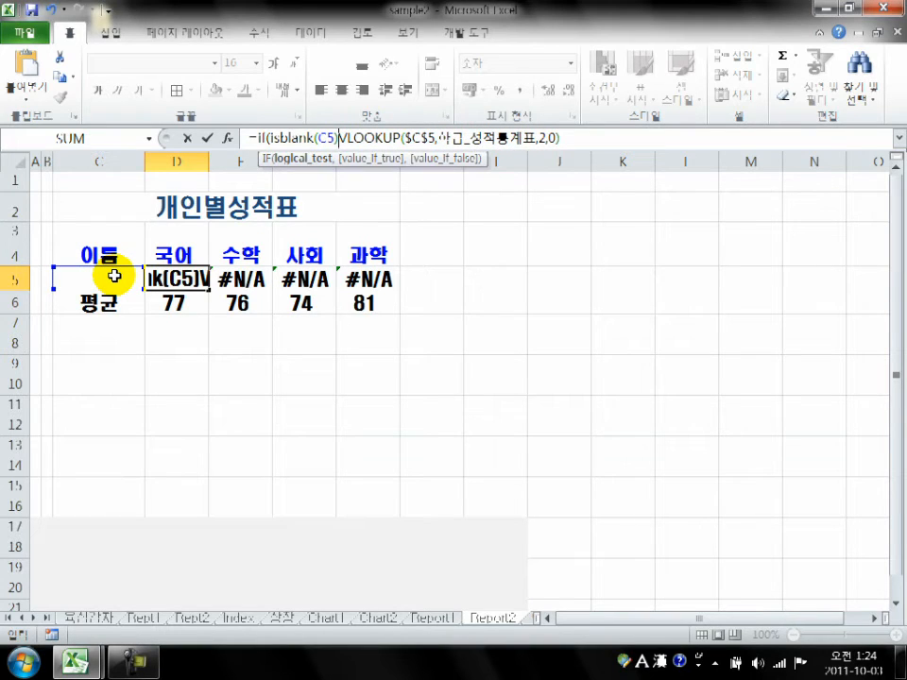
- Complete the IF formula in D5 with "이름은?" for an empty name and the VLOOKUP otherwise, accepting the suggested closing-parenthesis correction
type(",")
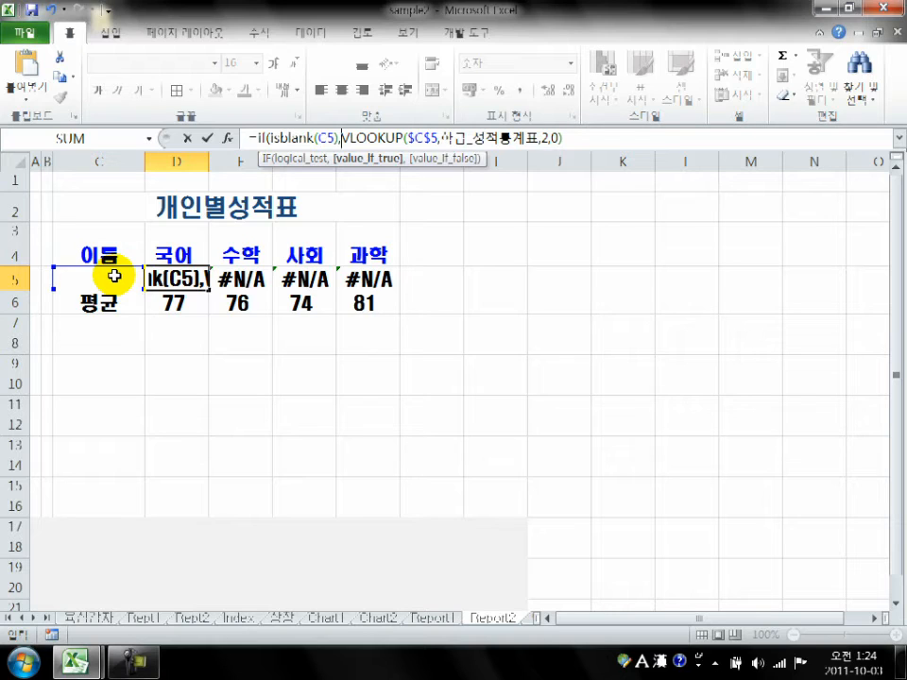
type("\"")
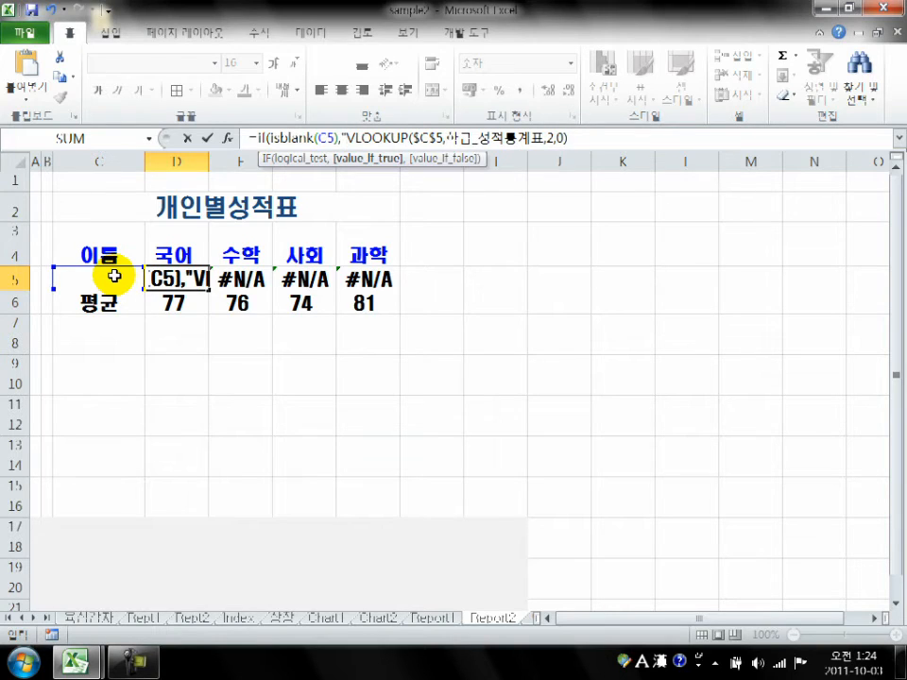
type("이름은")
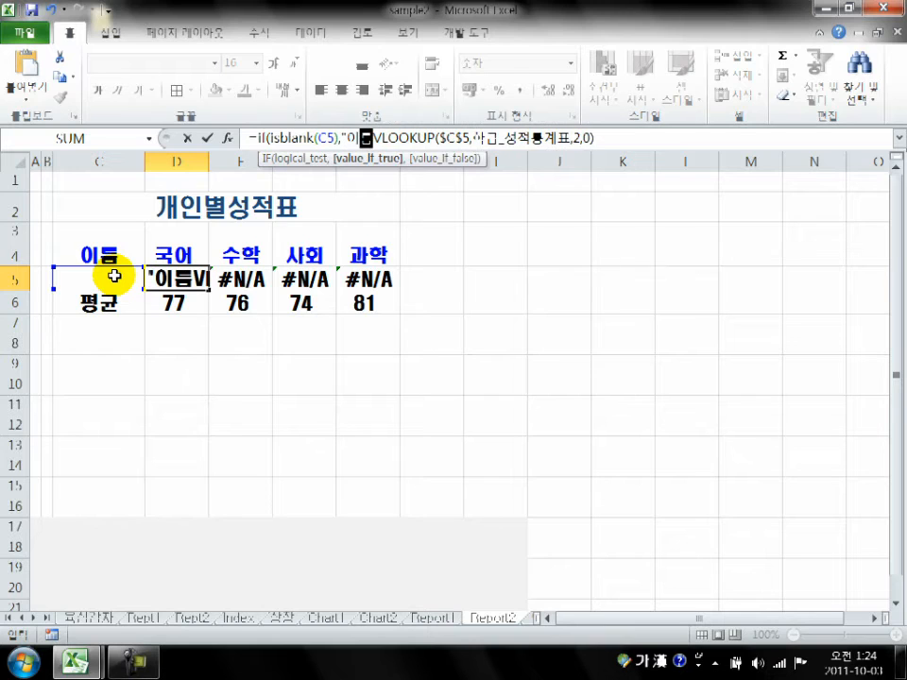
type("?")
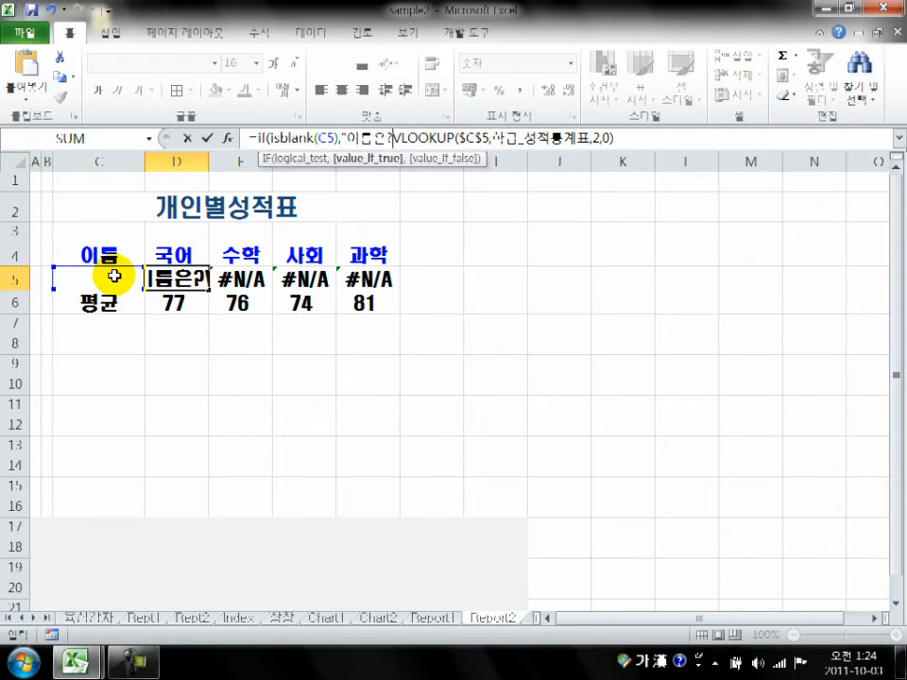
type("\",")
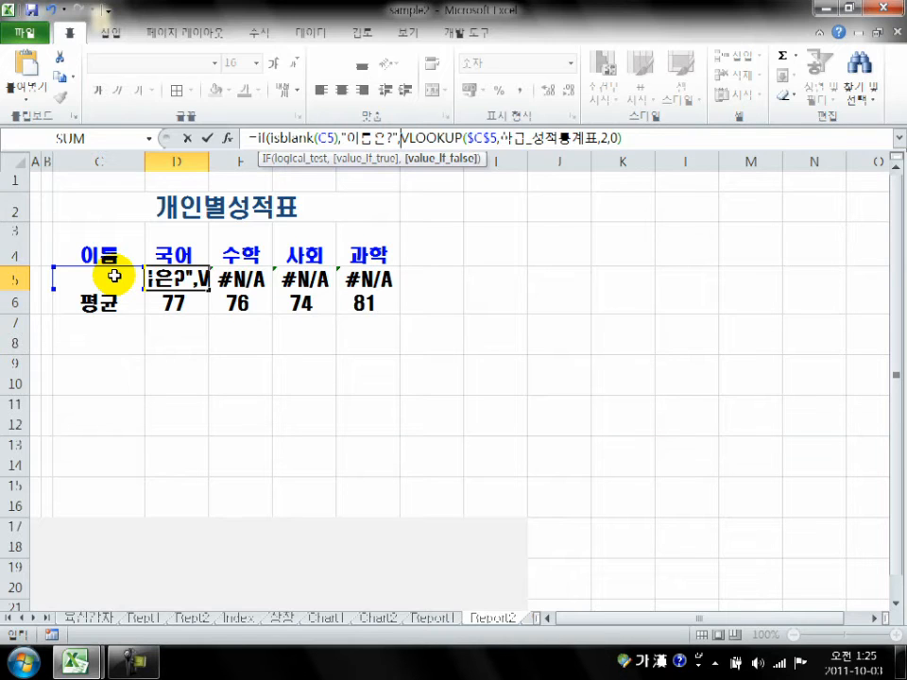
key("Return")
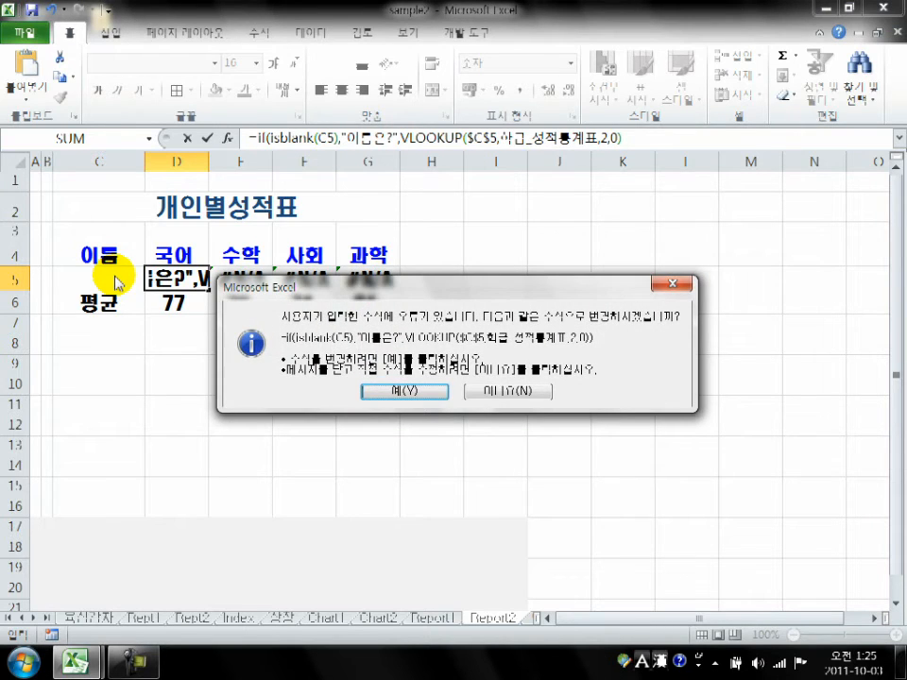
left_click(405, 390)
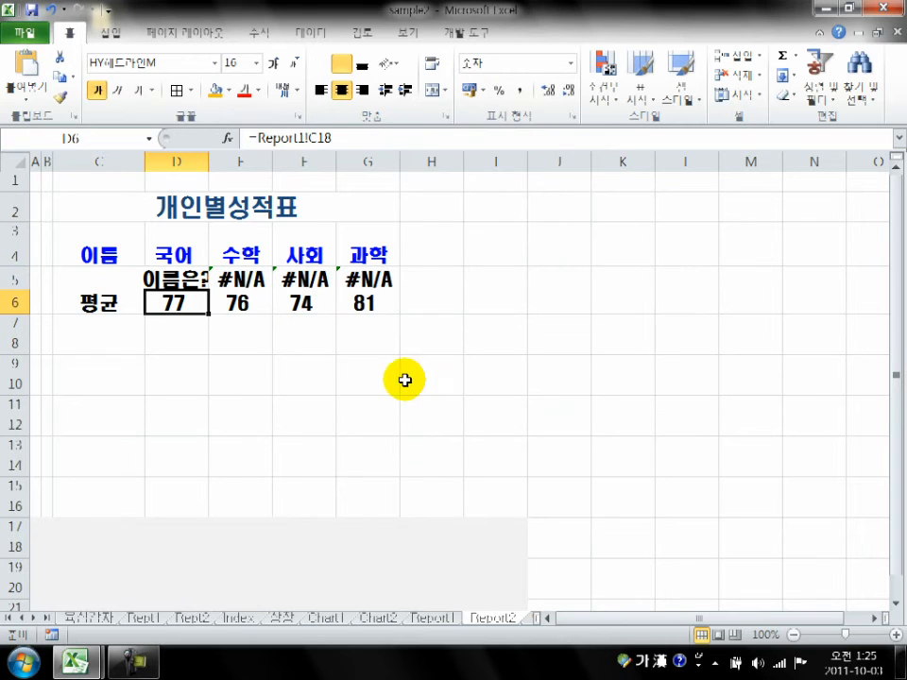
- Copy the D5 formula across E5:G5 and inspect the copied formula in E5
left_click(156, 277)
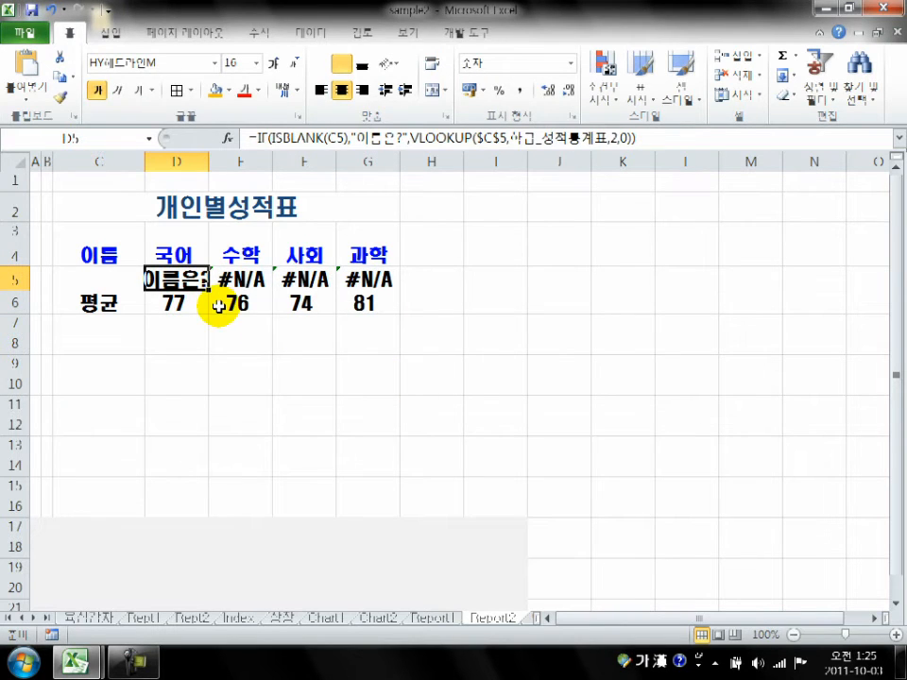
left_click_drag(208, 290, 389, 283)
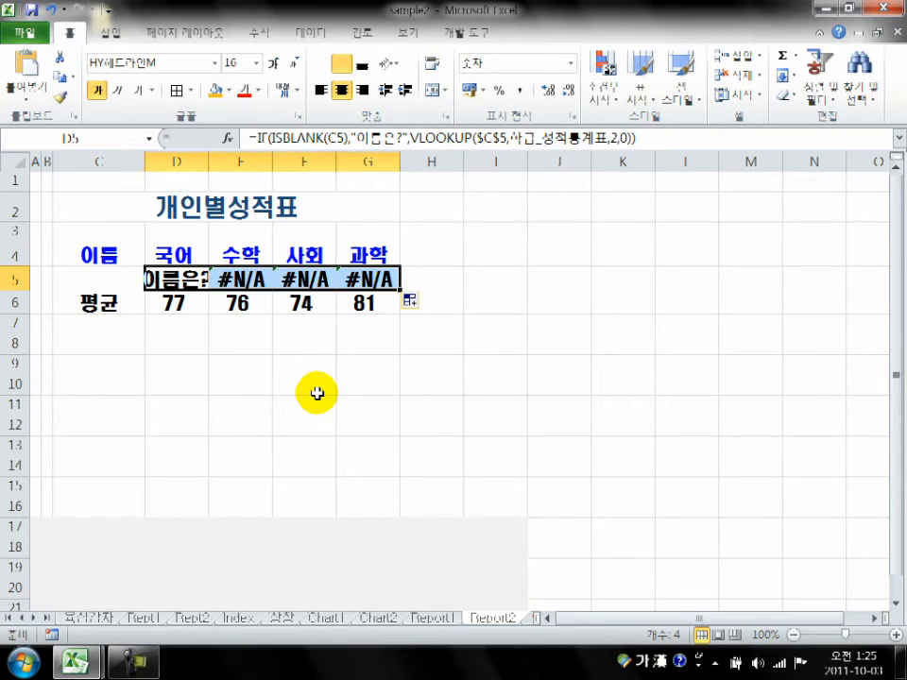
left_click(314, 391)
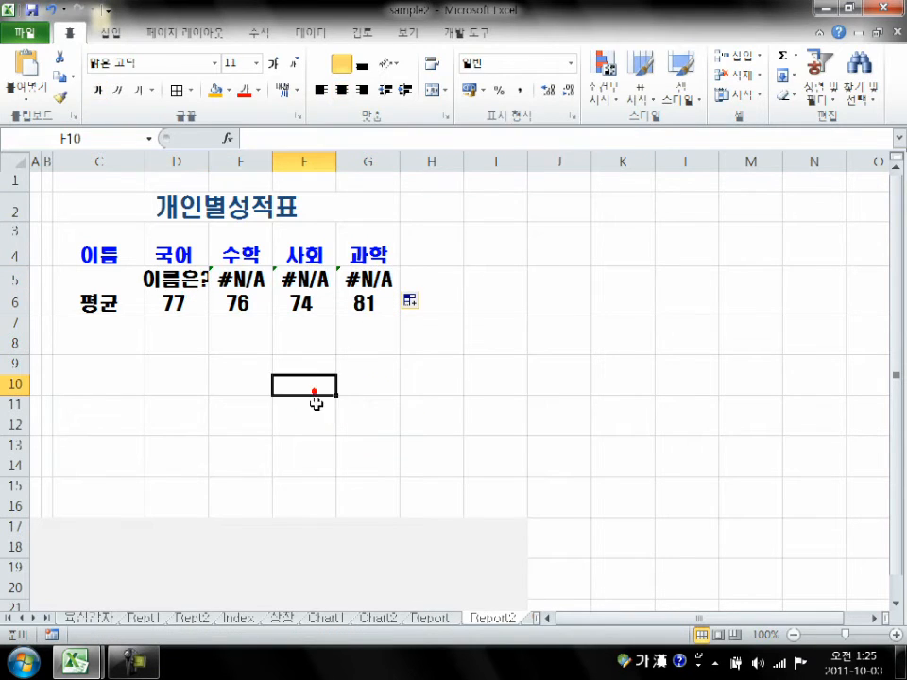
left_click(184, 280)
left_click_drag(208, 290, 378, 281)
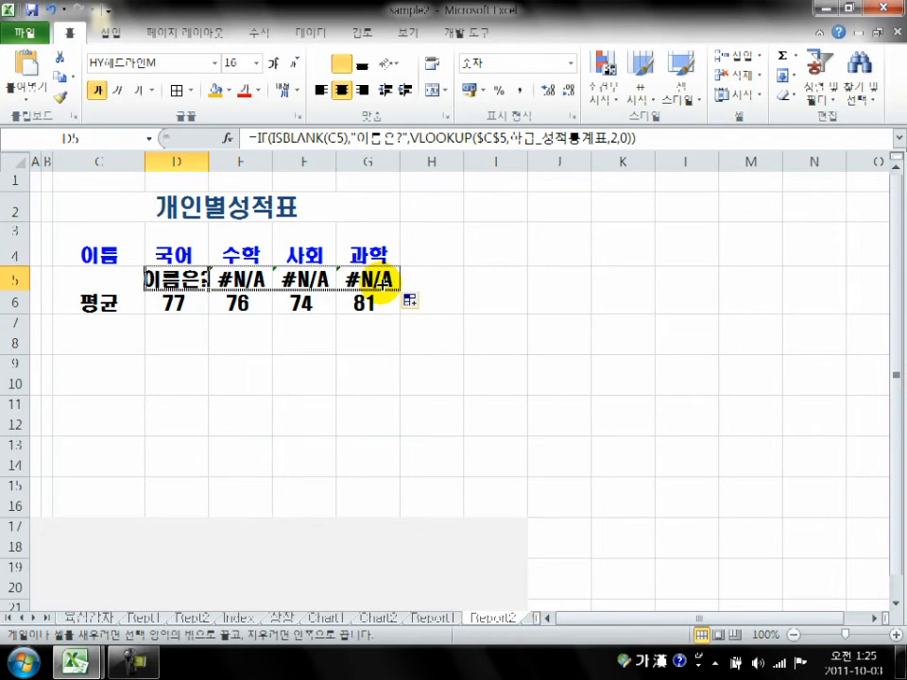
left_click(195, 359)
left_click(241, 279)
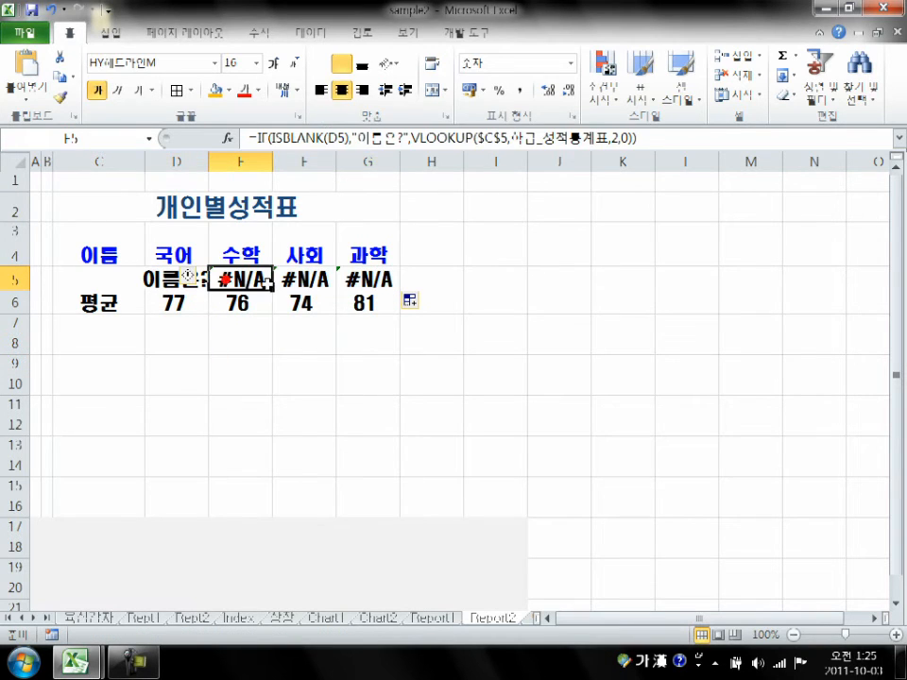
left_click(187, 277)
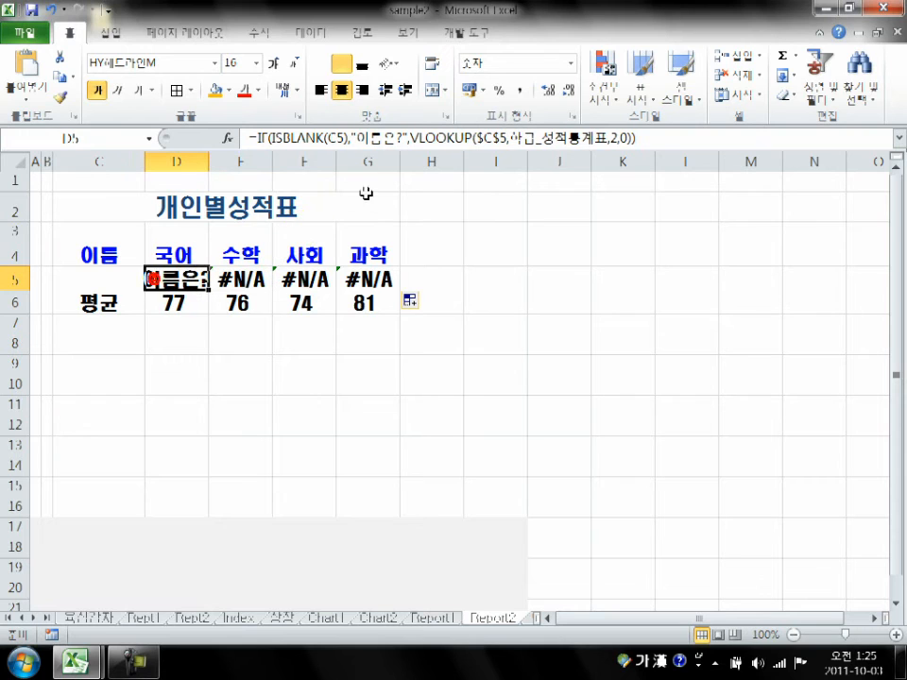
left_click(328, 133)
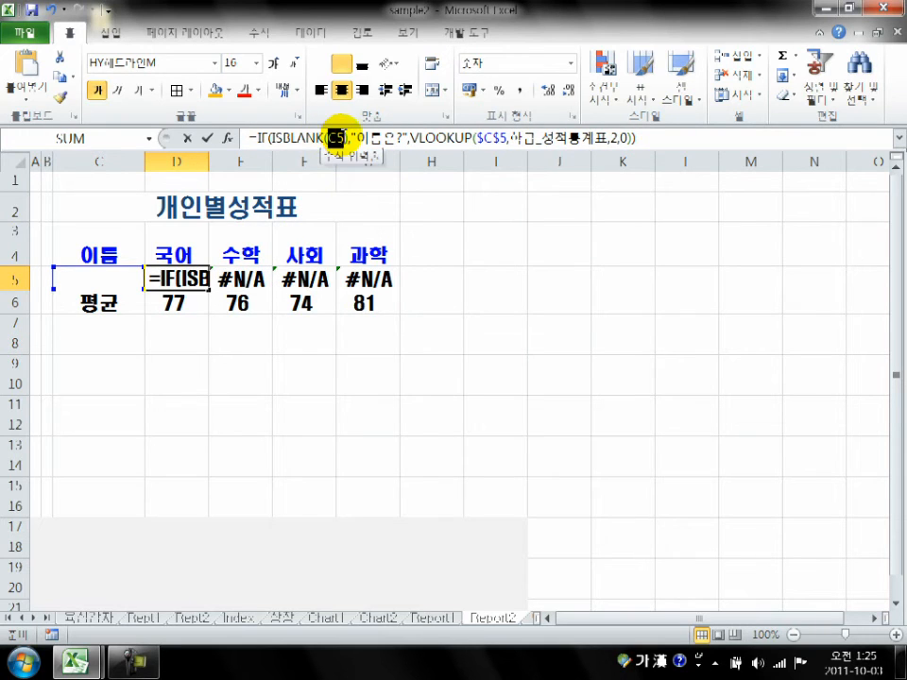
key("F4")
left_click(263, 384)
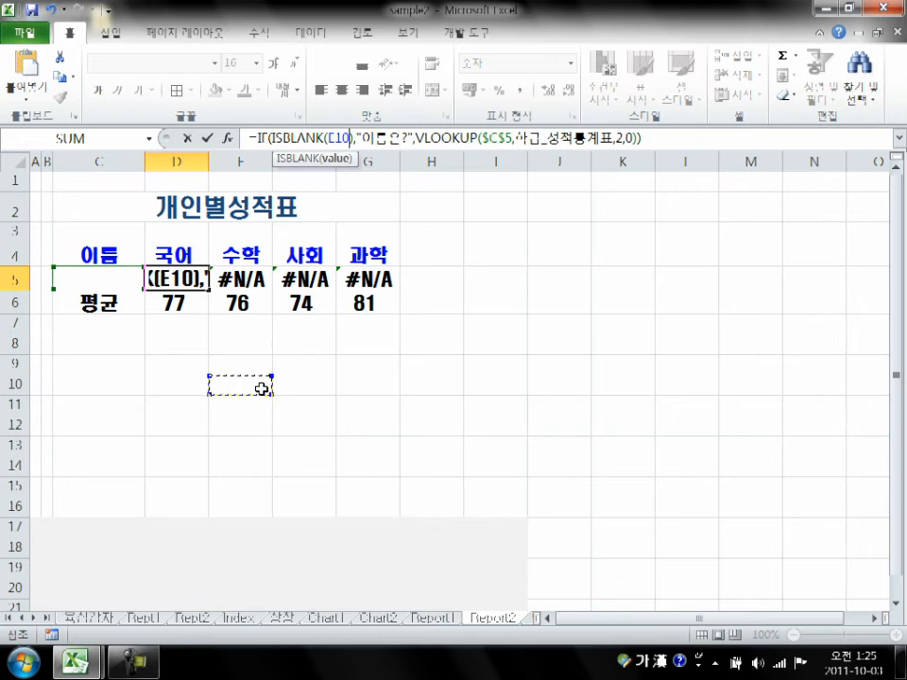
key("Escape")
left_click(211, 384)
- Make the ISBLANK reference in the D5 formula absolute as $C$5
left_click(193, 281)
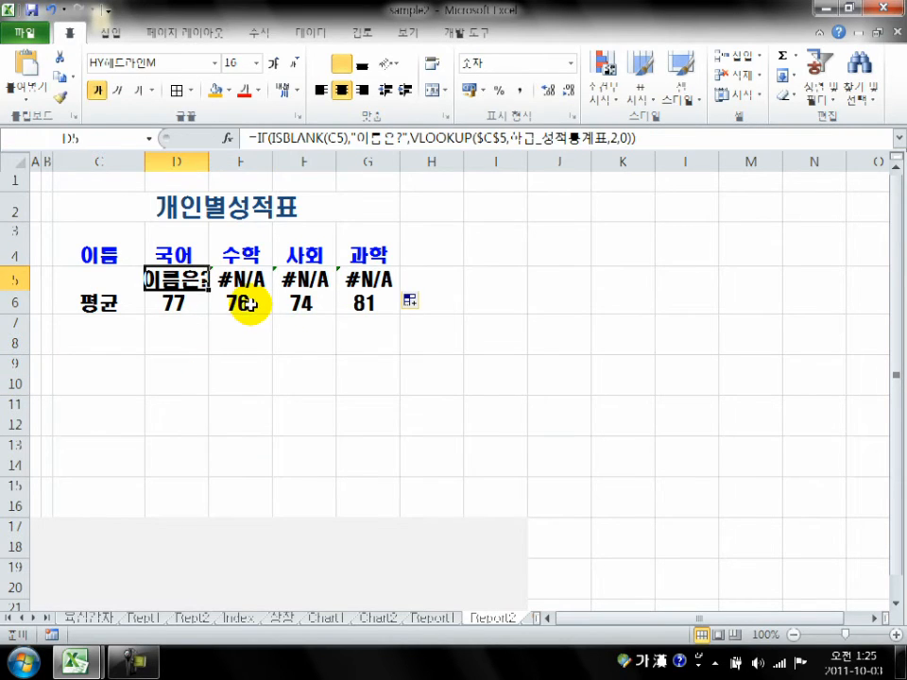
double_click(335, 138)
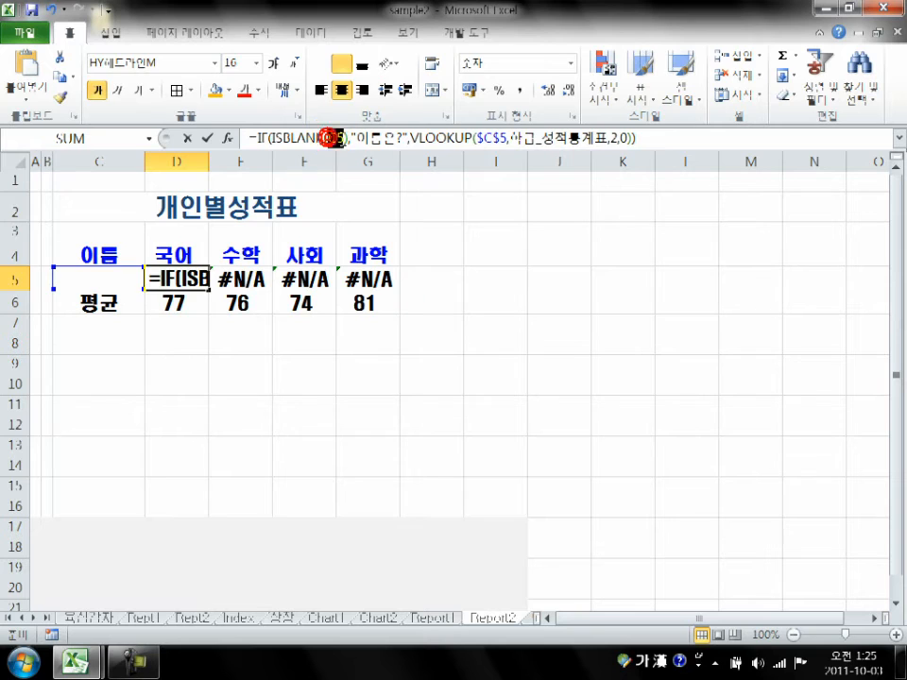
key("F4")
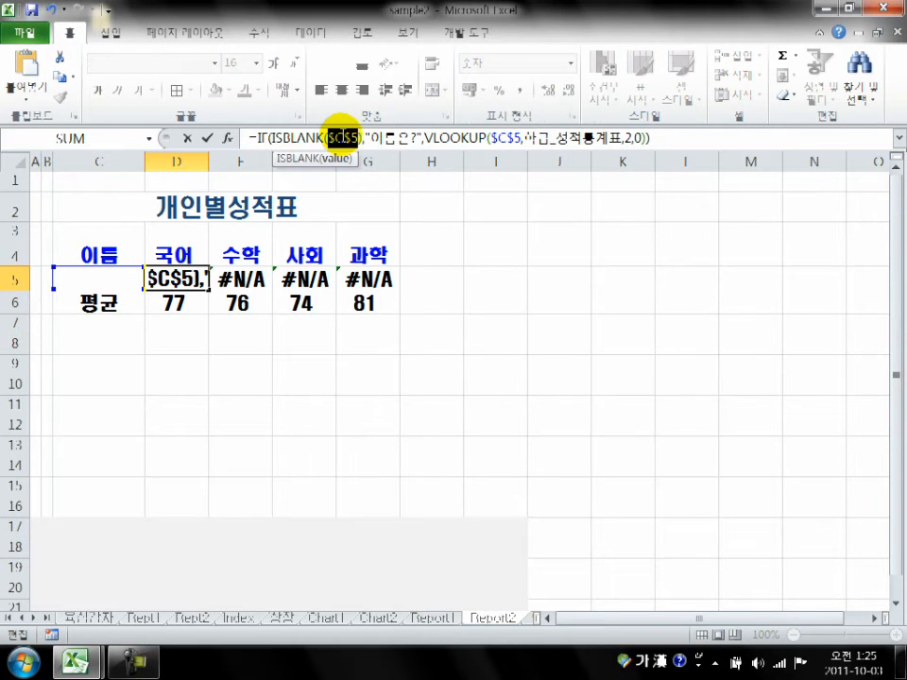
key("Return")
- Fill the corrected D5 formula across to G5 for the remaining subjects
left_click(189, 278)
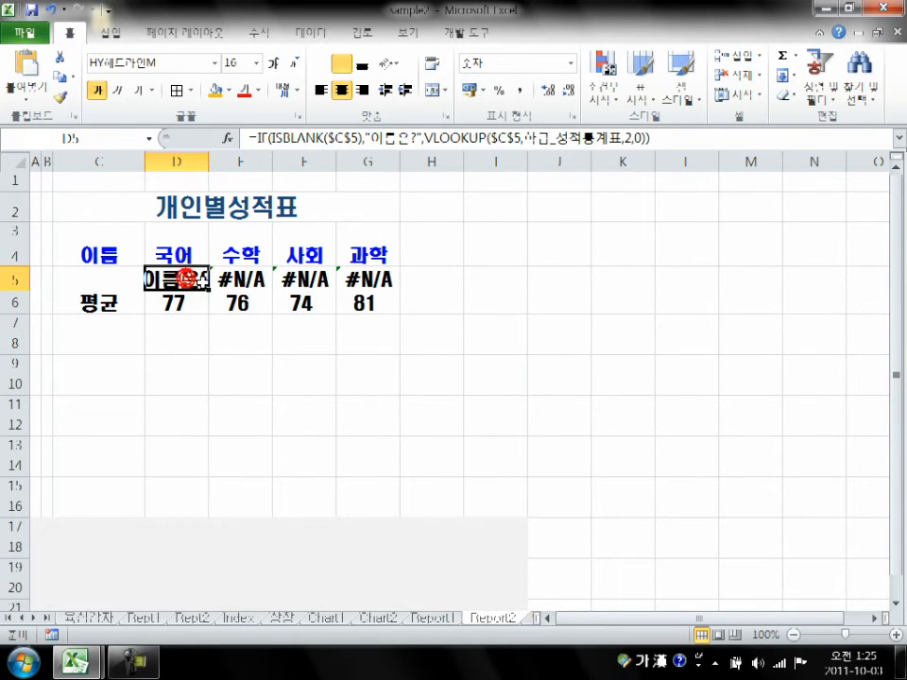
left_click_drag(208, 289, 388, 289)
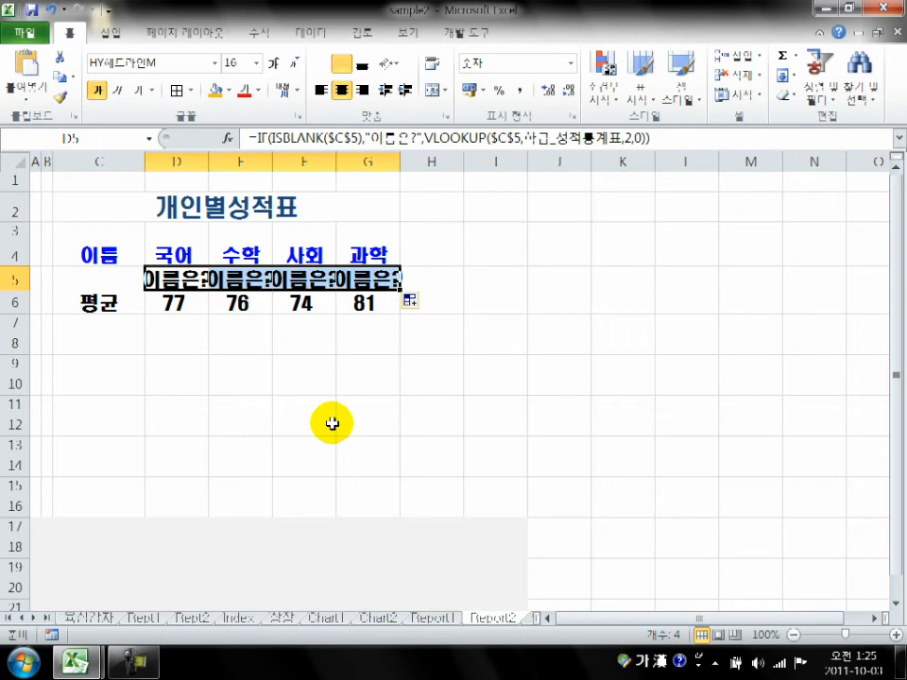
left_click(330, 423)
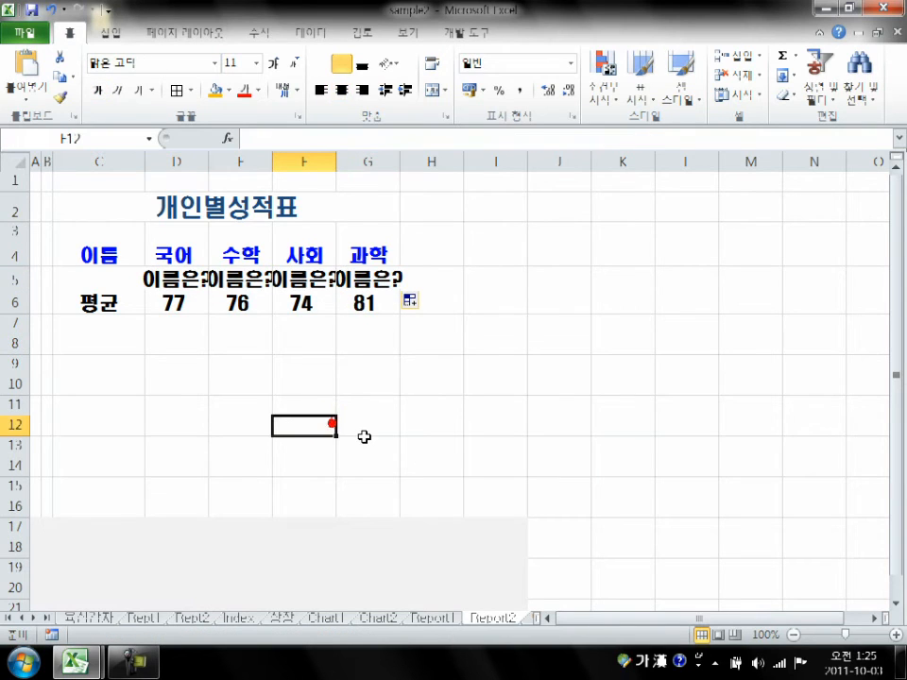
- Enter a student's name in the 이름 cell C5
left_click(92, 277)
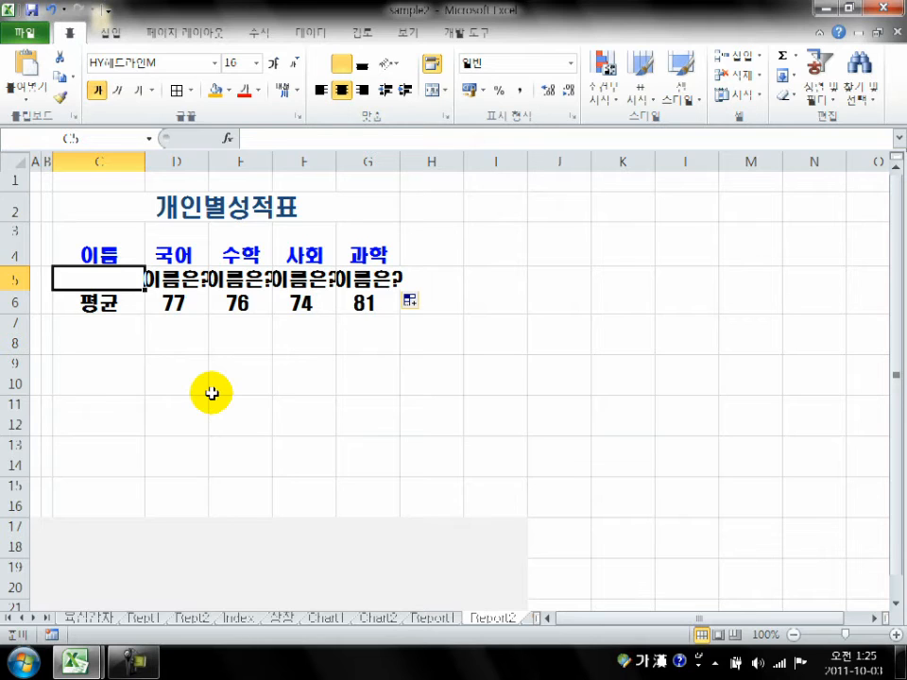
type("ㅎ")
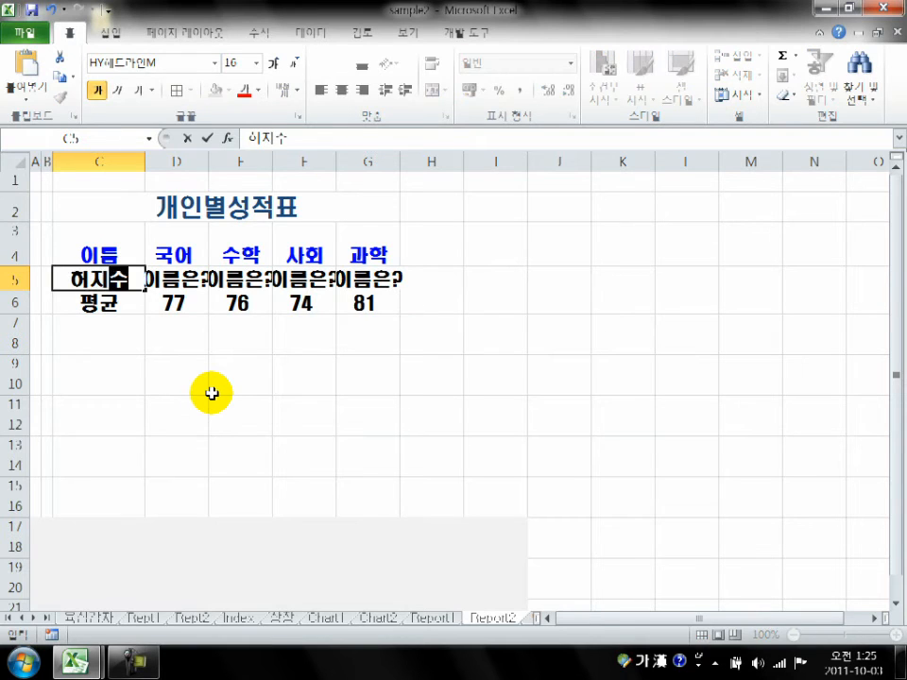
key("Return")
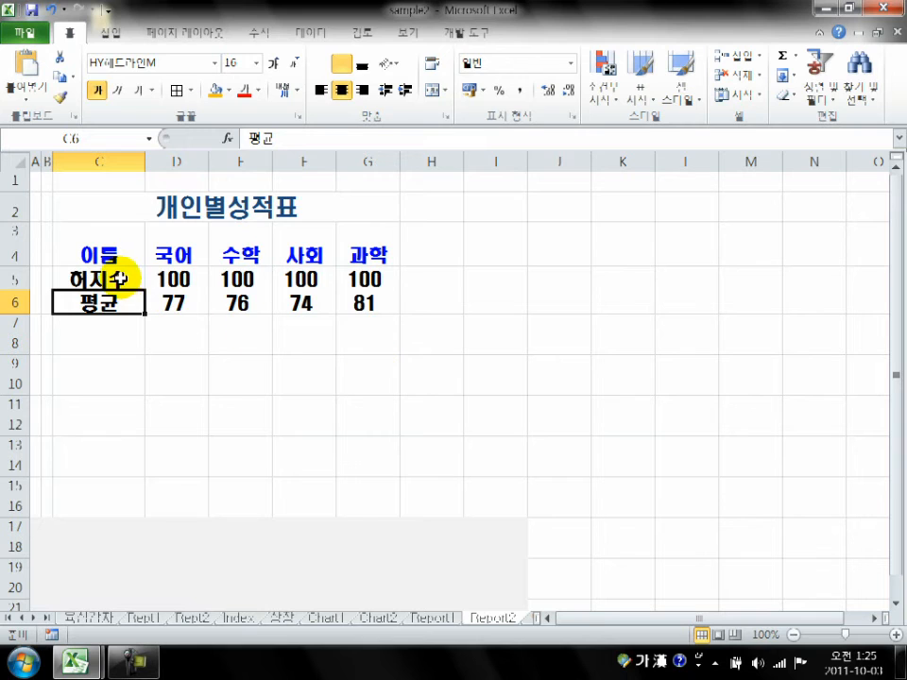
- Compare the student's scores with their row in the Report1 class table, and review the D5 formula on Report2
left_click(121, 278)
left_click(445, 618)
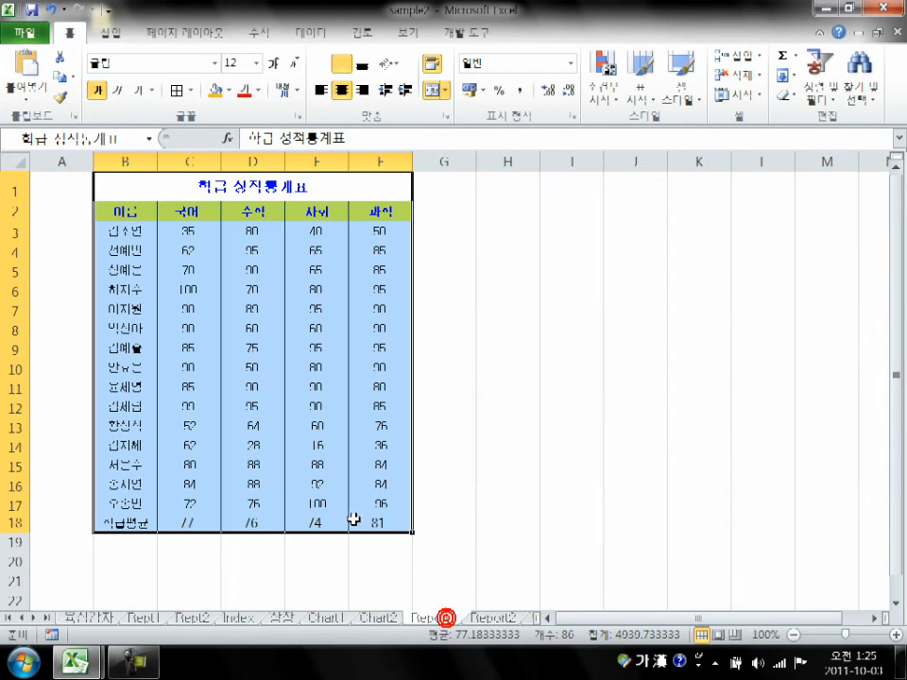
left_click(133, 287)
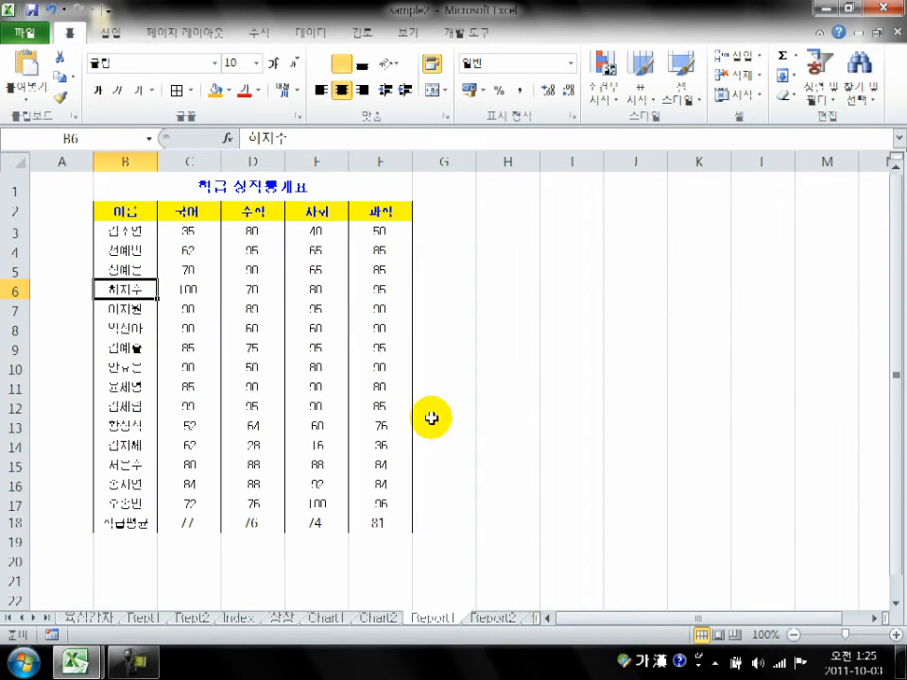
left_click(493, 620)
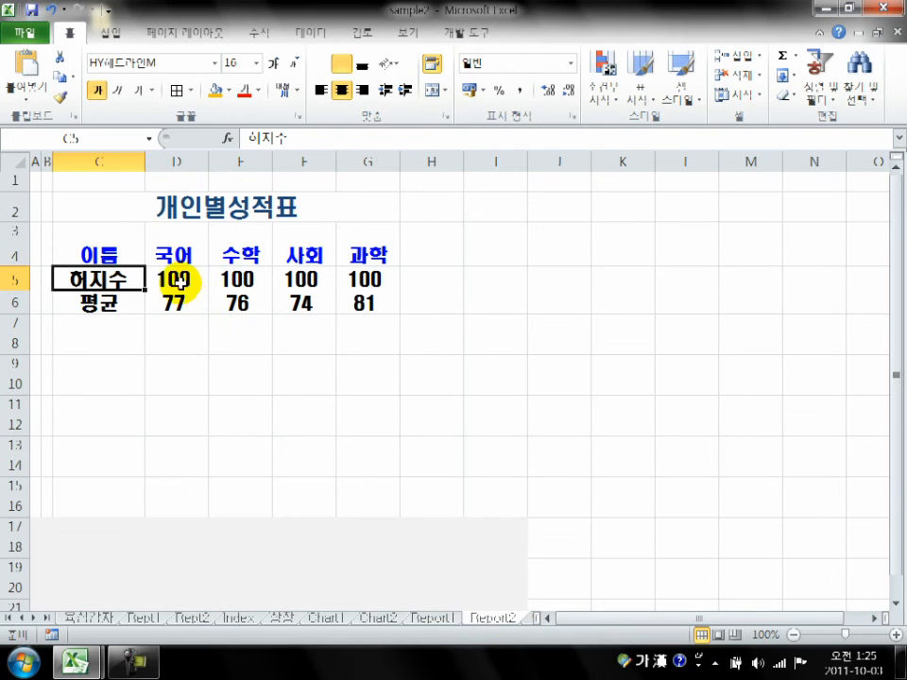
left_click(173, 279)
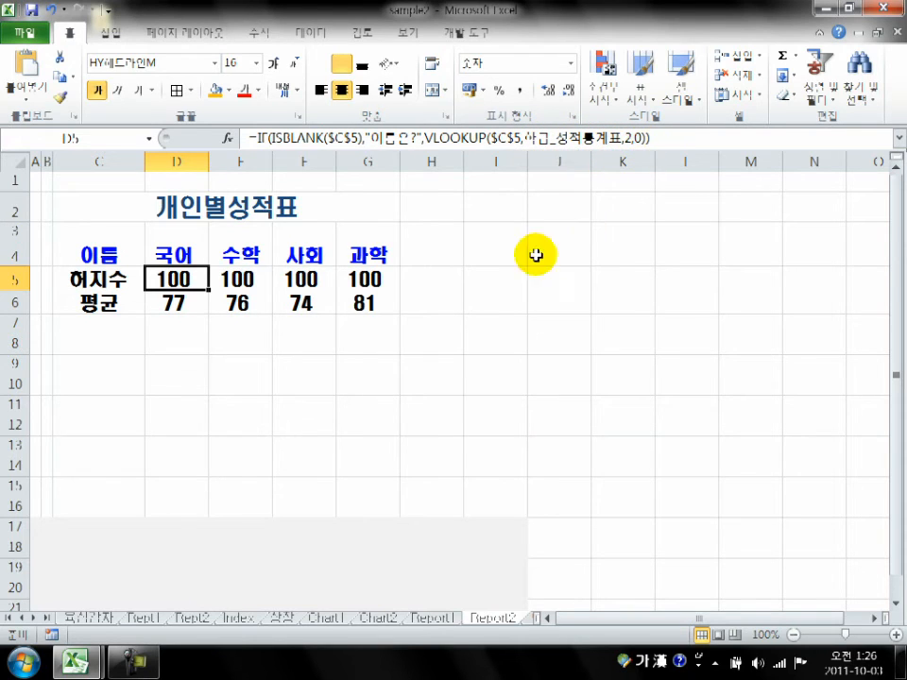
- Change the VLOOKUP column index in E5 so it returns the 수학 column of the class table
left_click(242, 279)
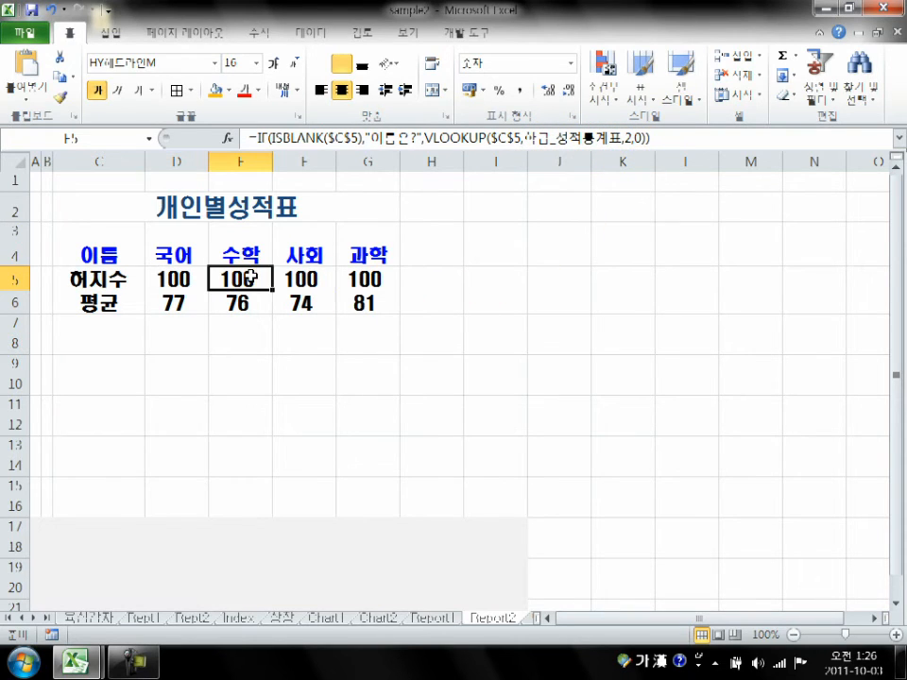
left_click(627, 139)
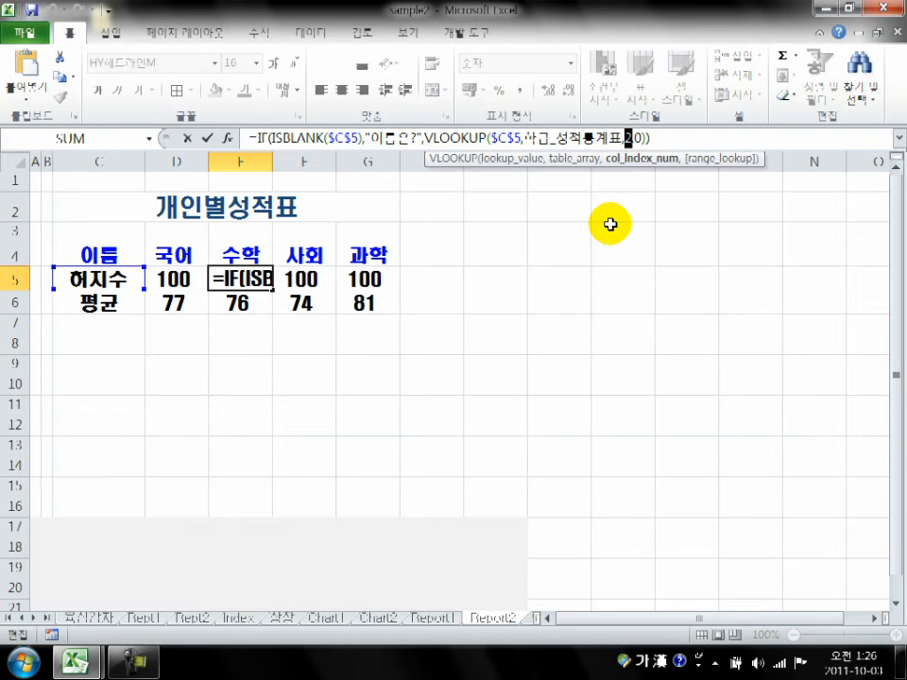
key("Return")
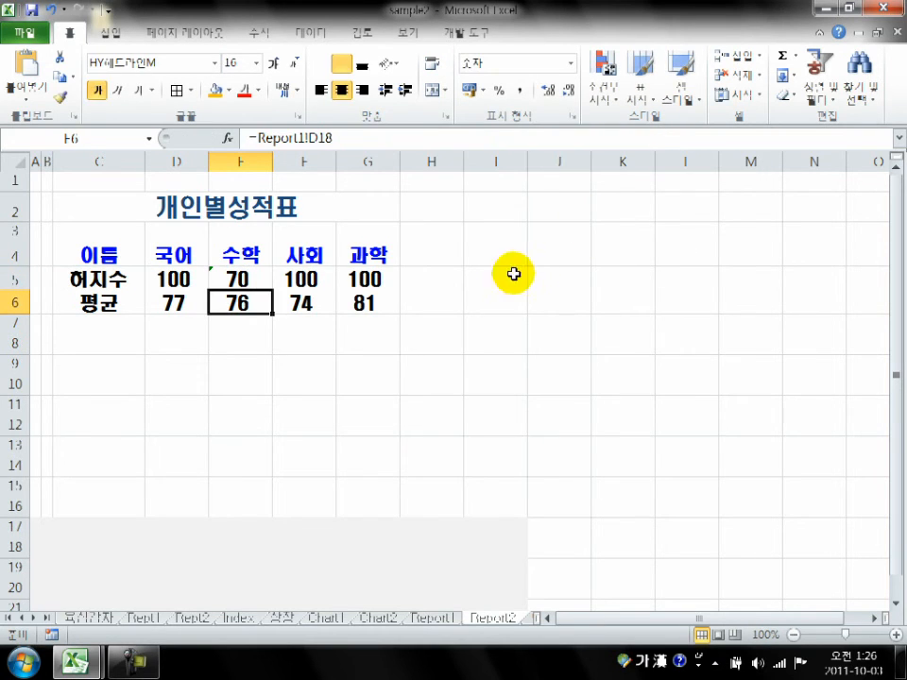
- Set the VLOOKUP column index to 4 in F5 for 사회
left_click(324, 276)
left_click(621, 138)
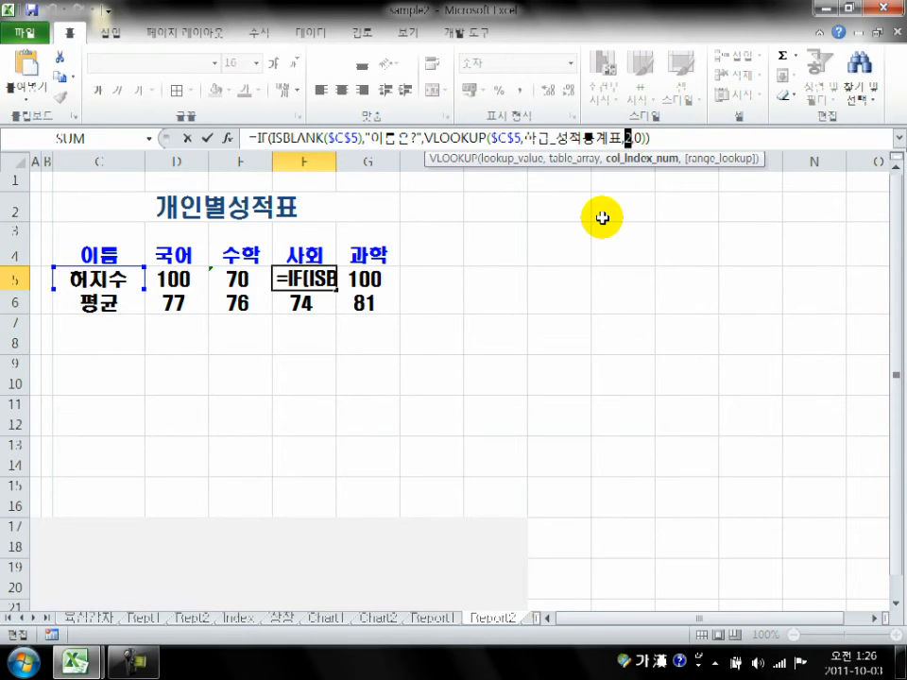
type("4")
key("Return")
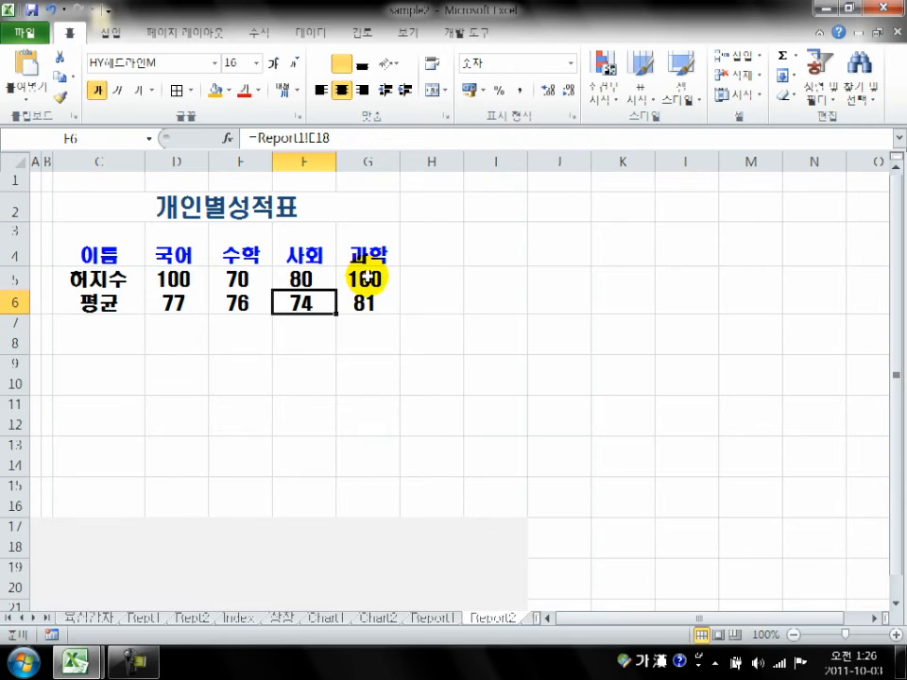
- Set the VLOOKUP column index to 5 in G5 for 과학
left_click(366, 278)
left_click(623, 142)
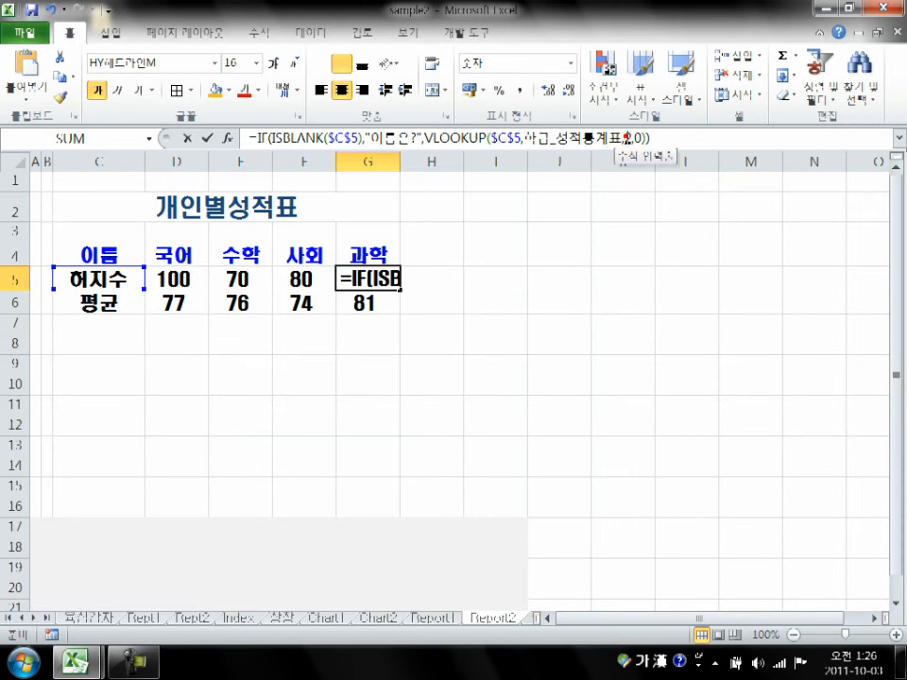
double_click(631, 138)
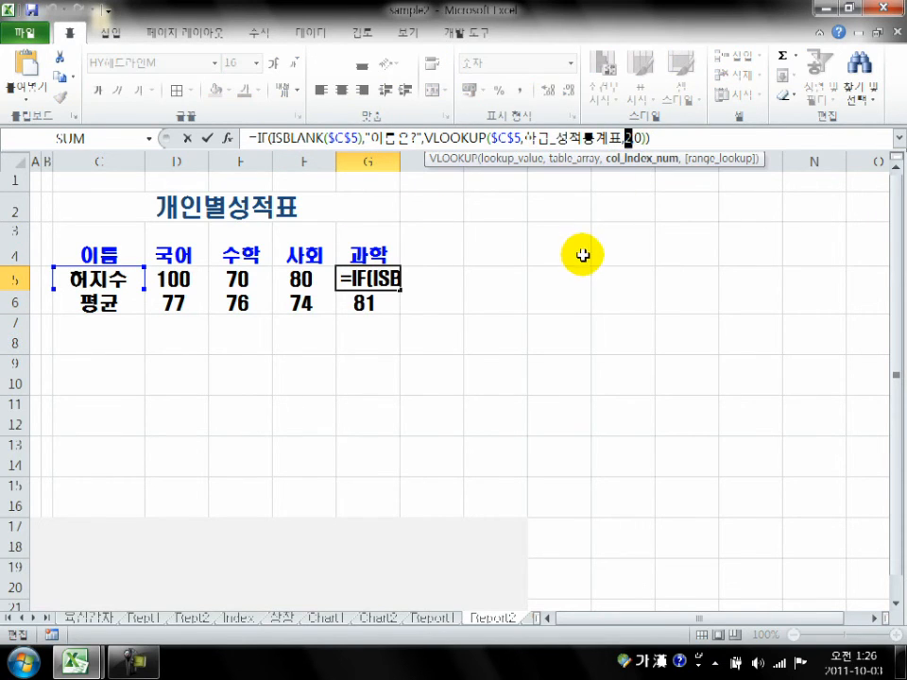
type("5")
key("Return")
left_click(535, 364)
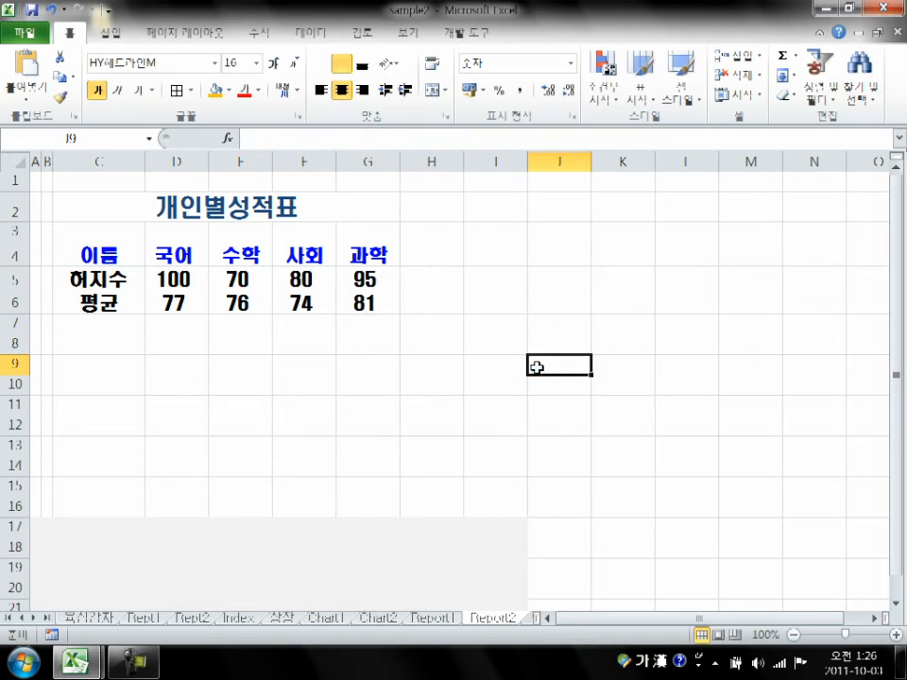
- Compare the Report2 scores and the D5 formula with the student's row in the Report1 class table
left_click(174, 280)
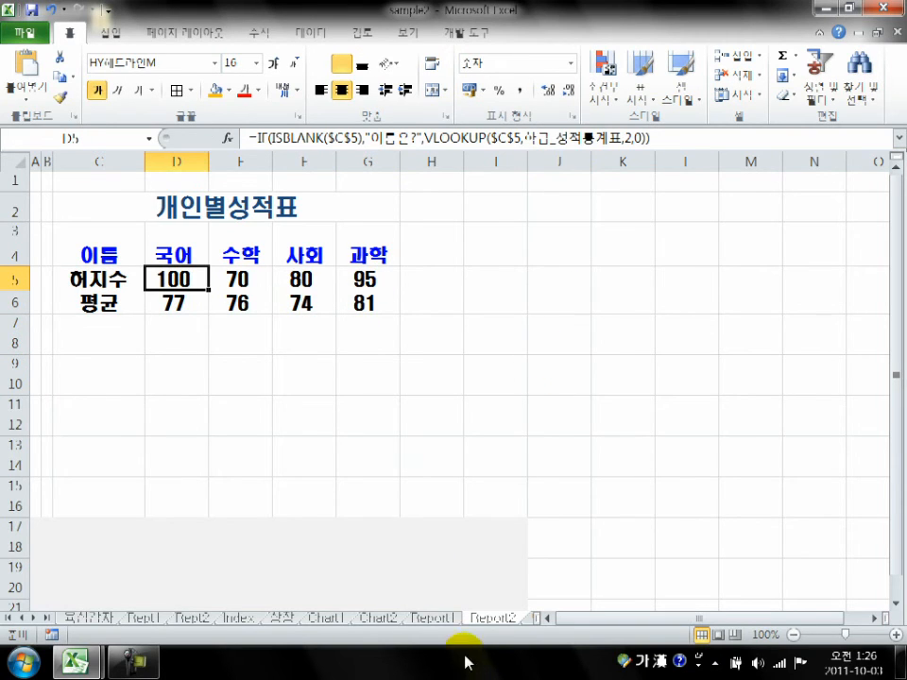
left_click(443, 622)
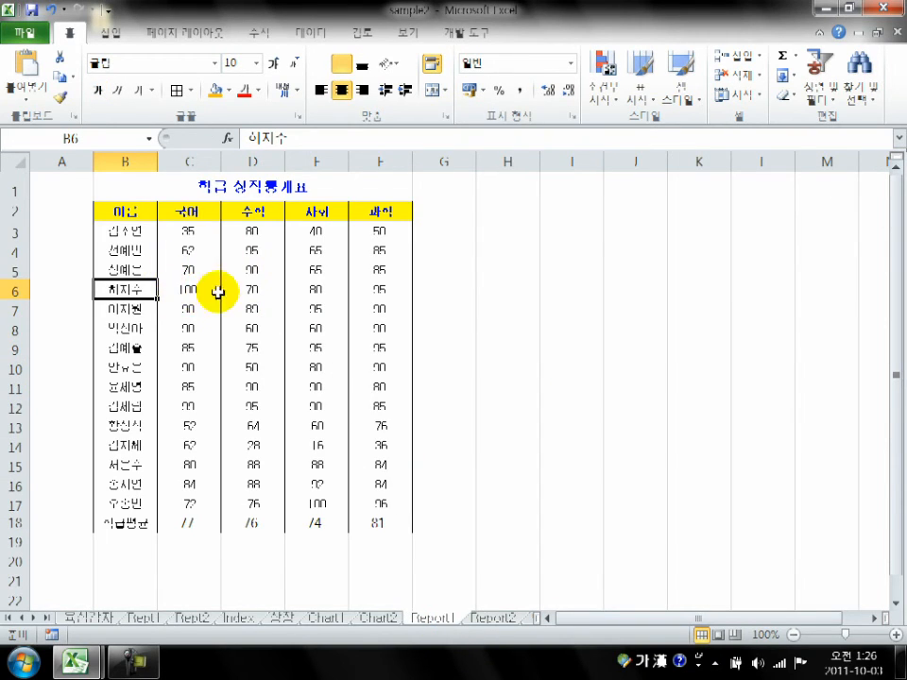
left_click(482, 617)
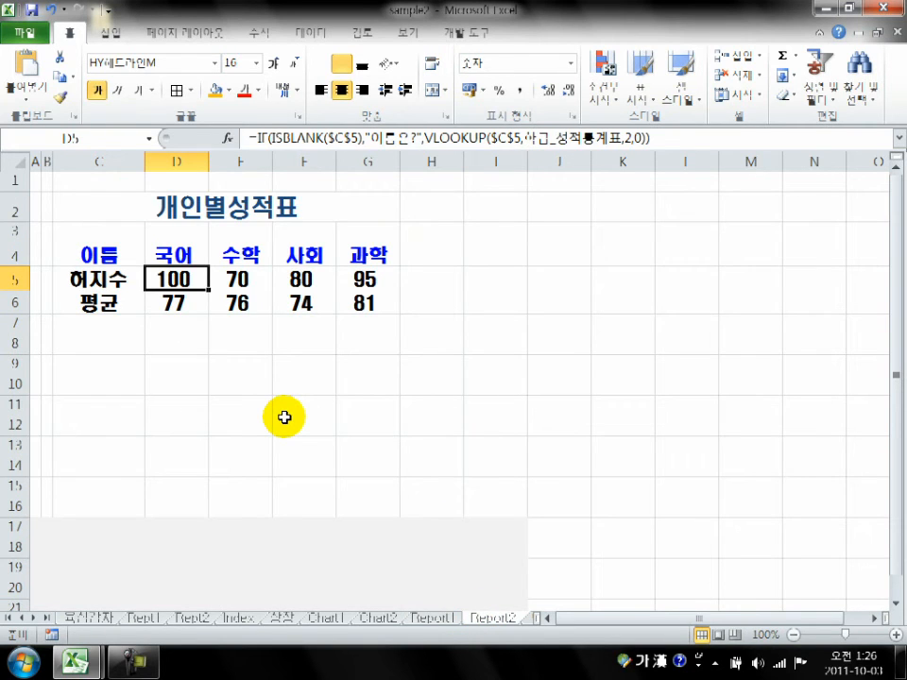
- Apply all borders to the score table C4:G6
left_click_drag(75, 249, 359, 305)
left_click(177, 90)
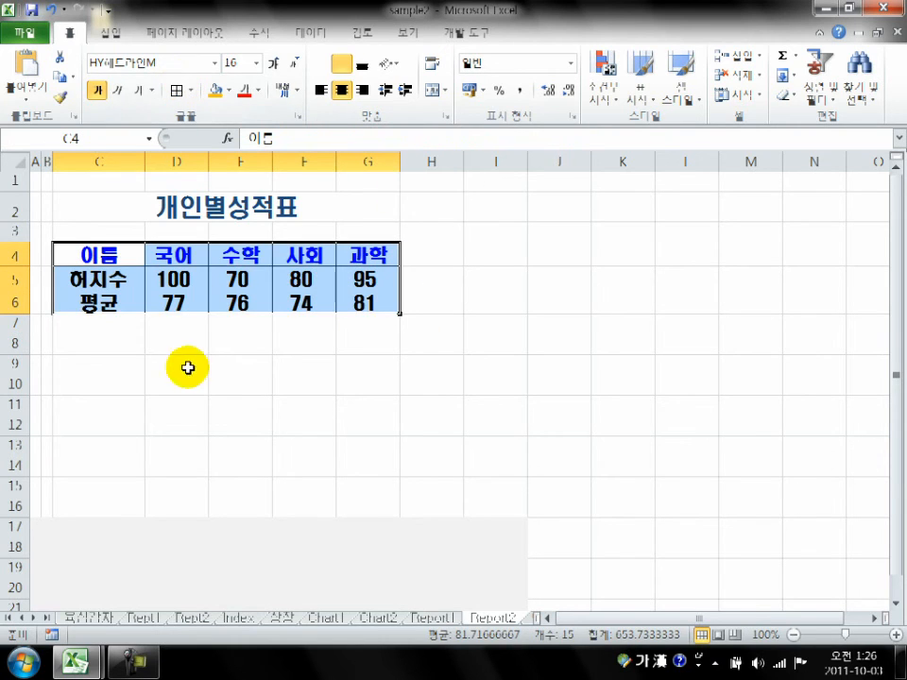
left_click(130, 362)
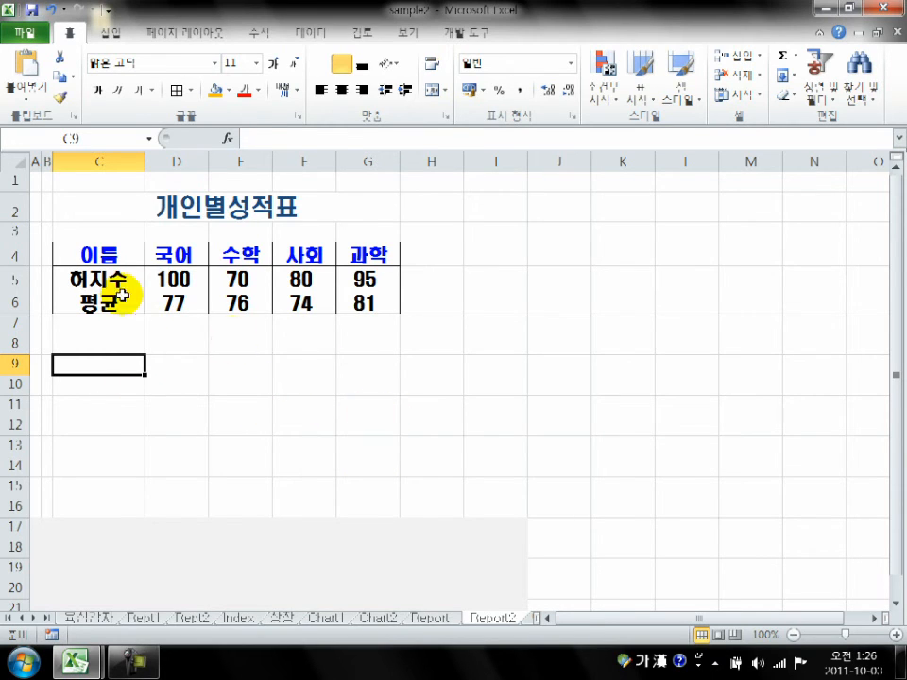
- Insert a 2-D clustered column chart from C4:G6 and place it beside the table, from column H at the height of the title
left_click_drag(94, 253, 365, 302)
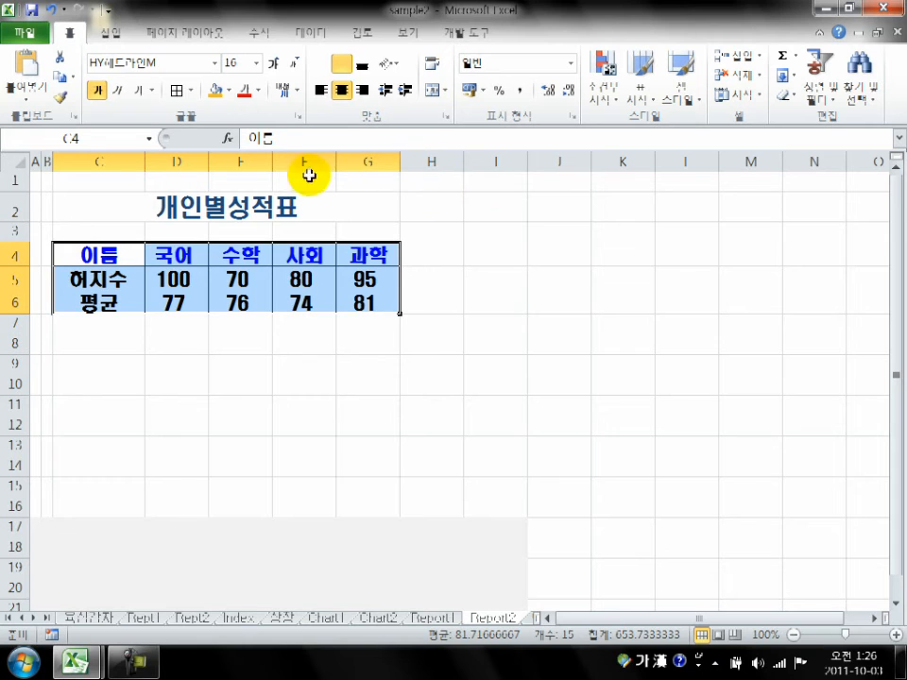
left_click(110, 32)
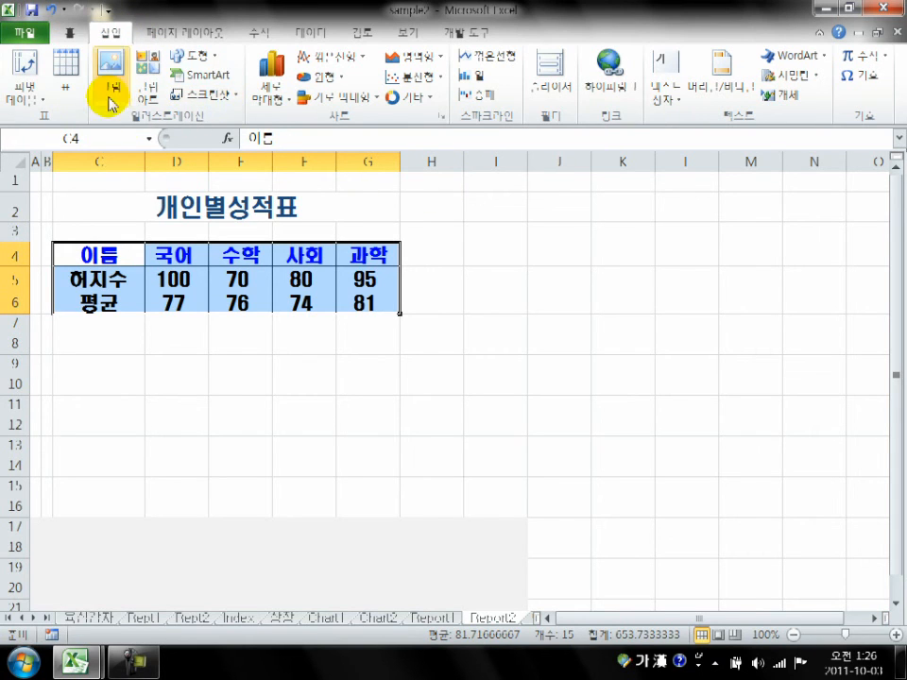
left_click(282, 99)
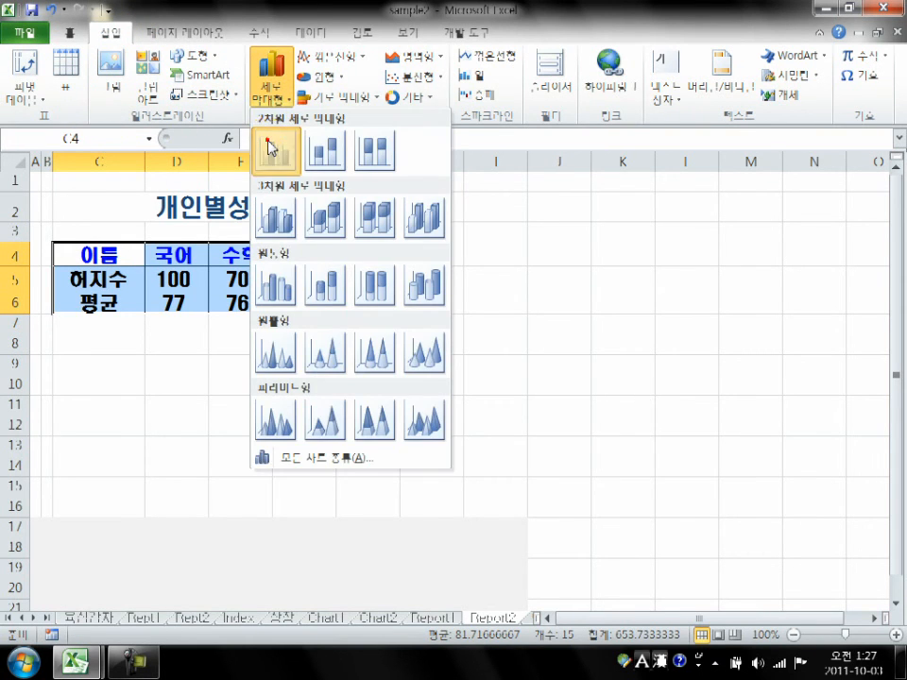
left_click(287, 149)
left_click_drag(477, 270, 611, 273)
left_click_drag(550, 275, 696, 232)
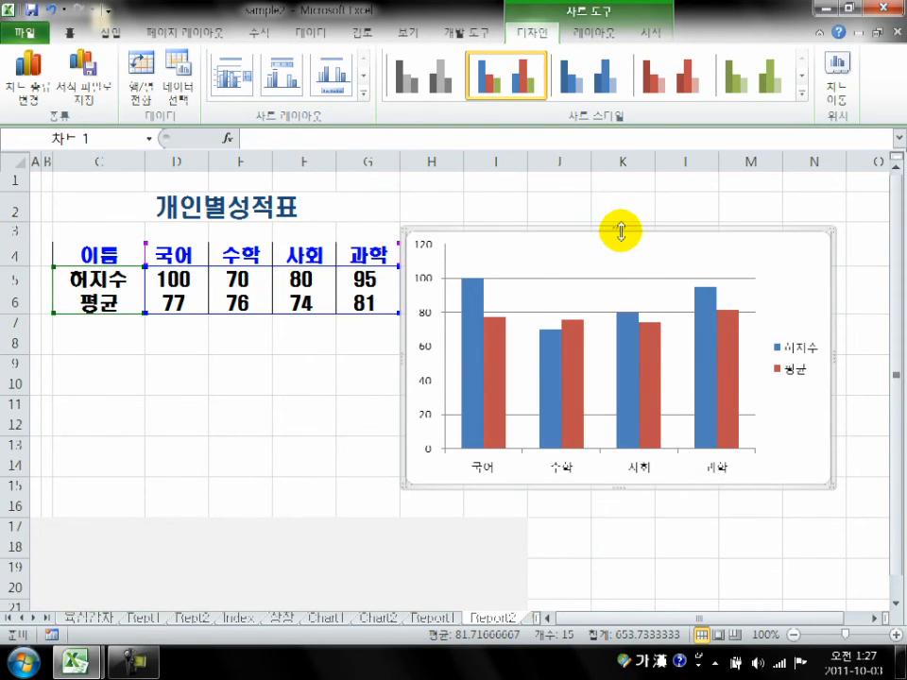
left_click_drag(633, 230, 639, 189)
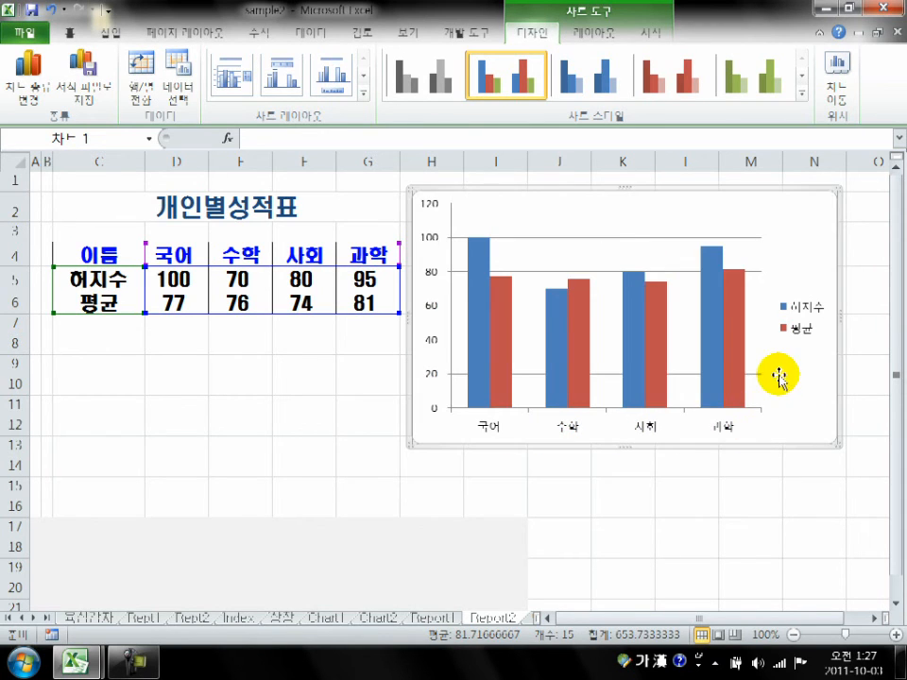
- Change the 평균 series of the chart to a line with markers
left_click(738, 382)
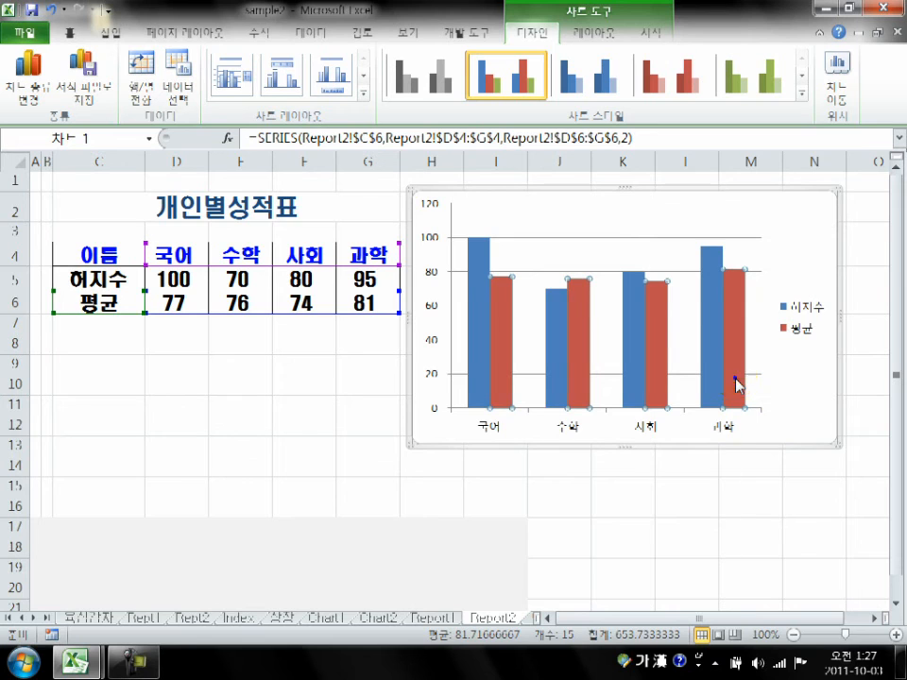
right_click(737, 382)
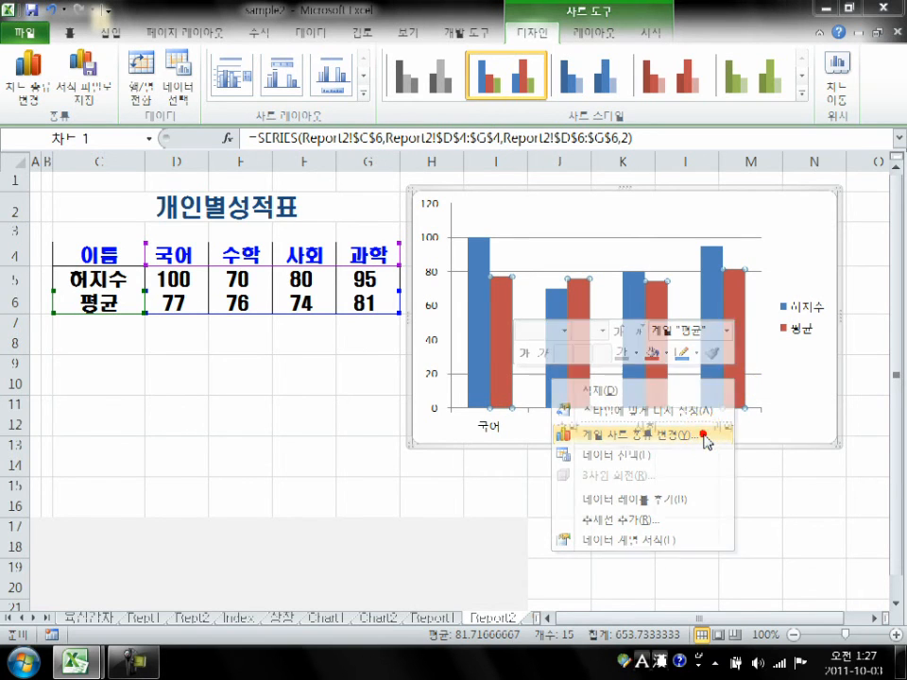
left_click(704, 437)
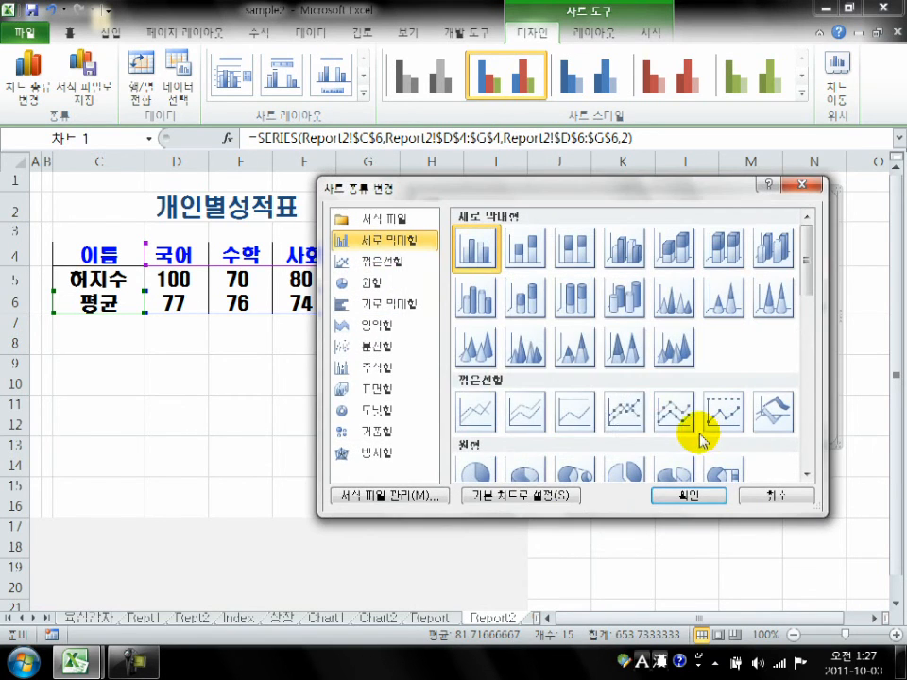
left_click(630, 422)
left_click(689, 495)
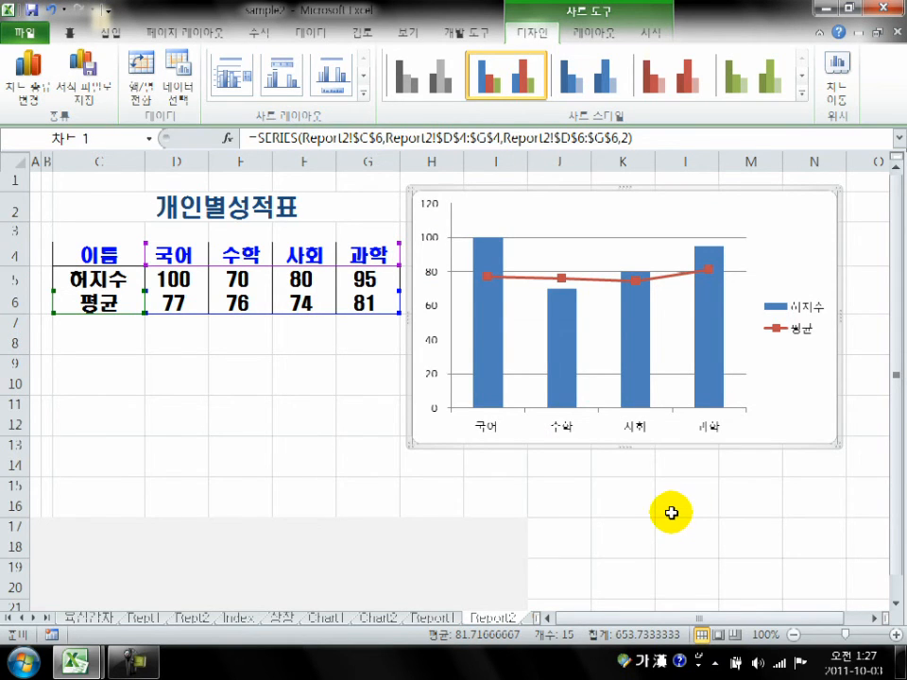
- Look up another student in the Report1 class table and enter that student's name in C5 of Report2
left_click(101, 280)
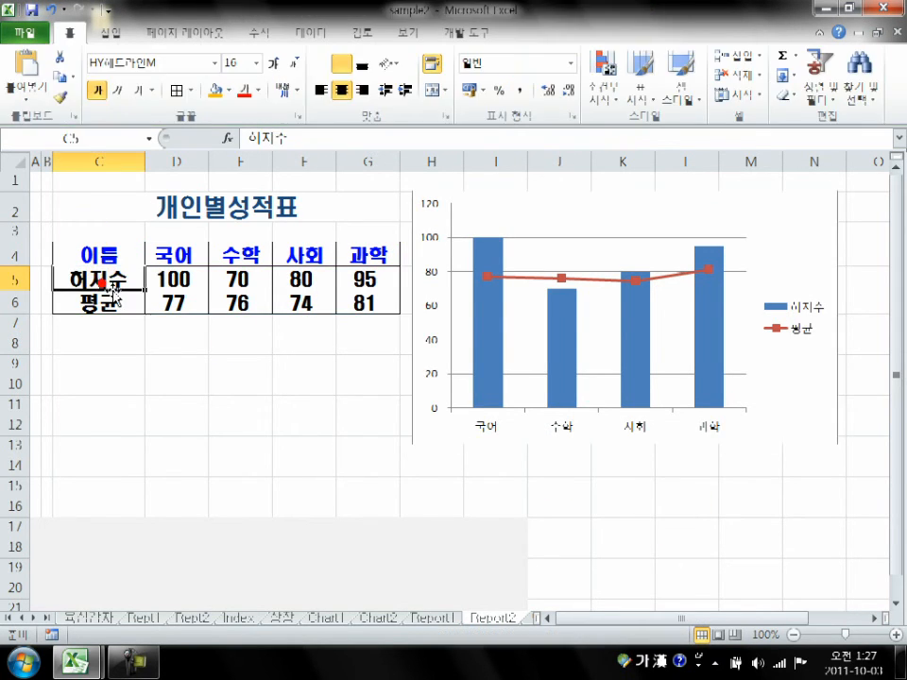
left_click(436, 620)
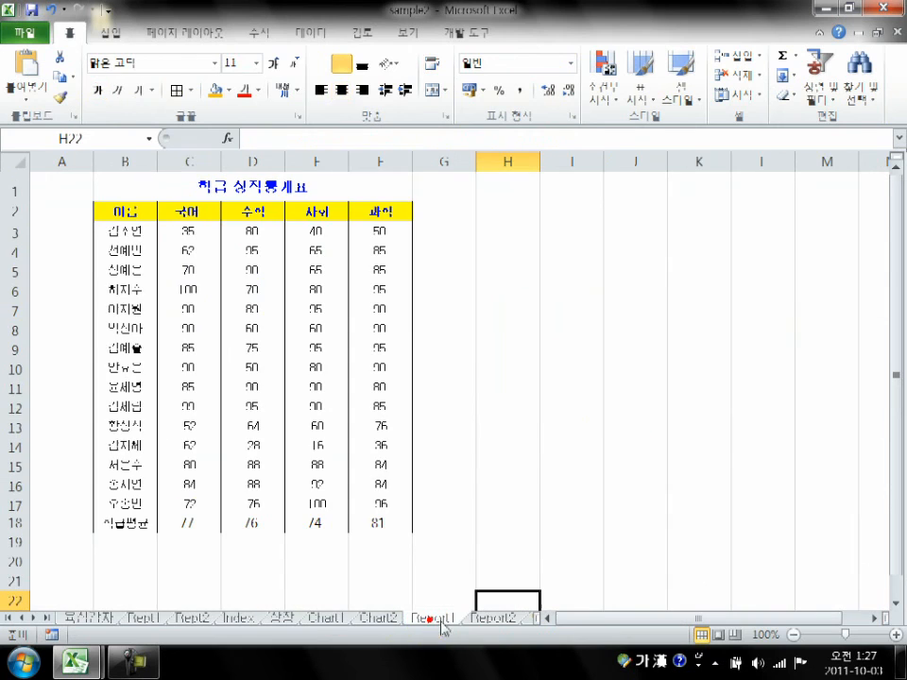
left_click(491, 621)
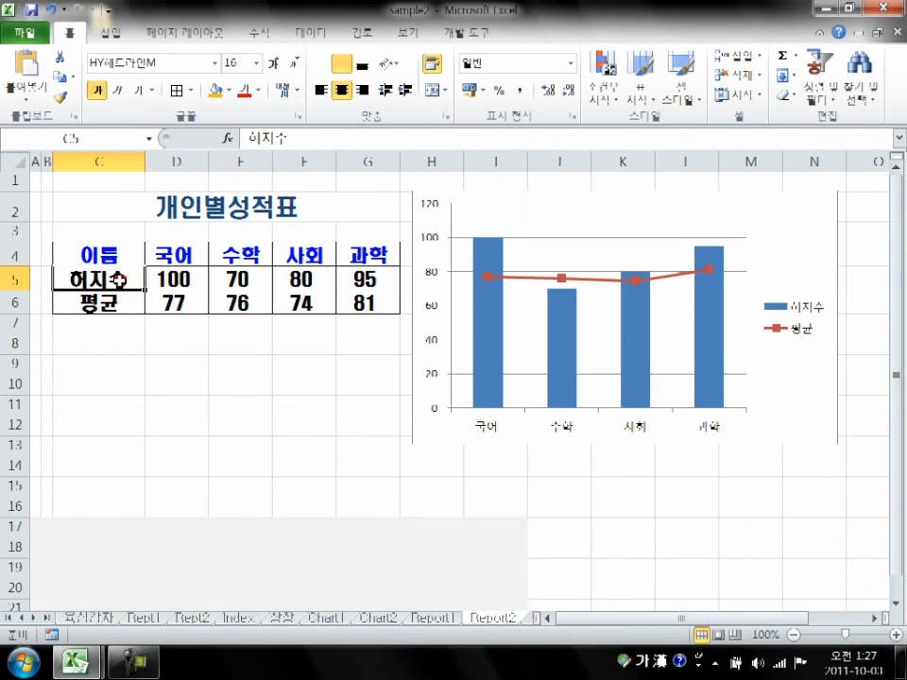
type("ㅇ")
type("종민")
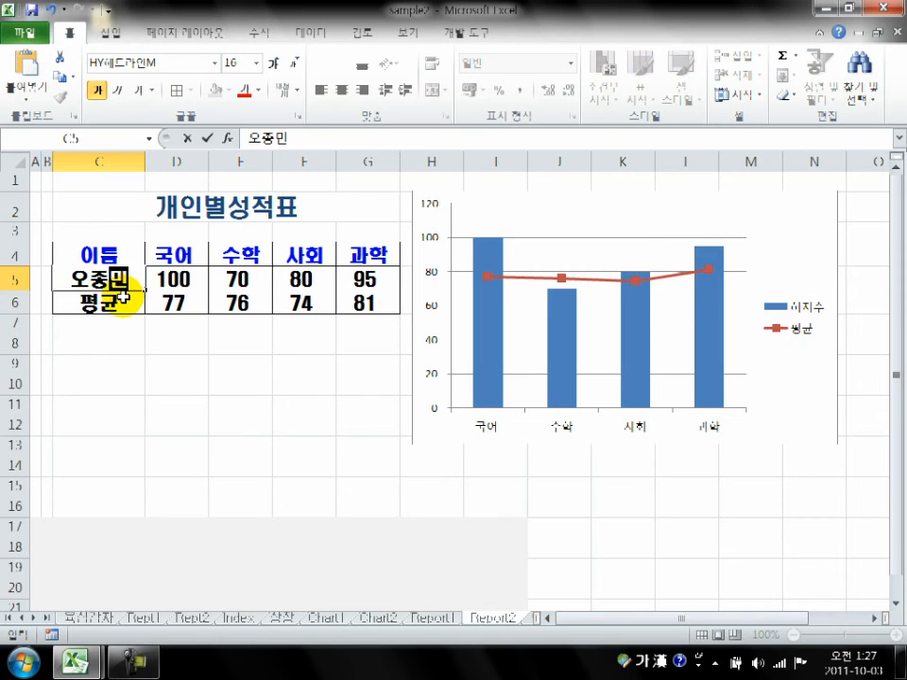
key("Return")
- Check the lookup formulas and scores in D5 through G5 and the matching chart columns for the entered student
left_click(180, 274)
left_click(239, 280)
left_click(303, 282)
left_click(357, 283)
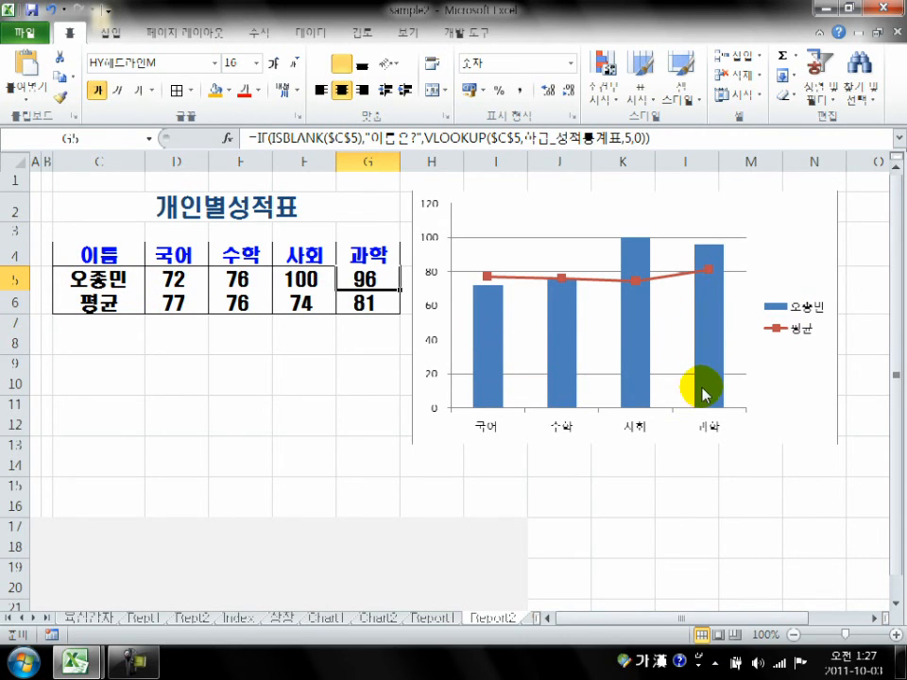
mouse_move(707, 396)
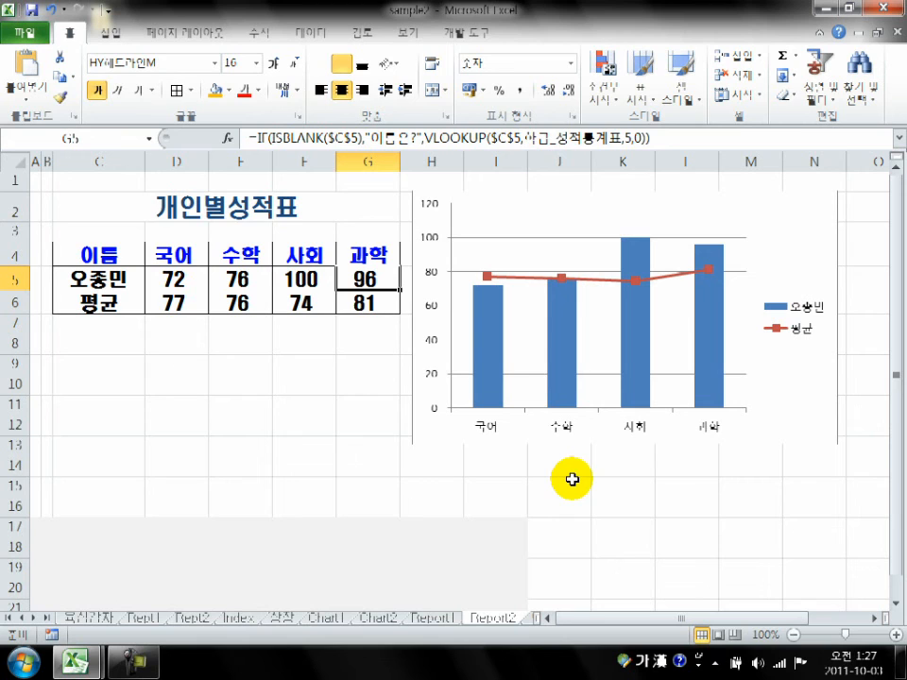
- Apply the chart layout that has a chart title above the plot and the legend below it
left_click(563, 446)
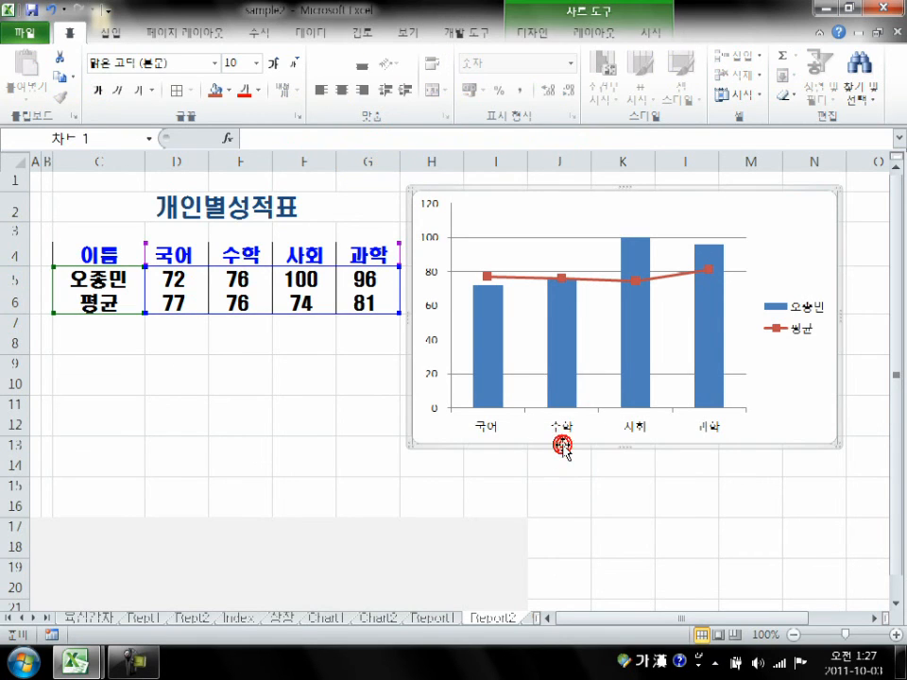
left_click(541, 30)
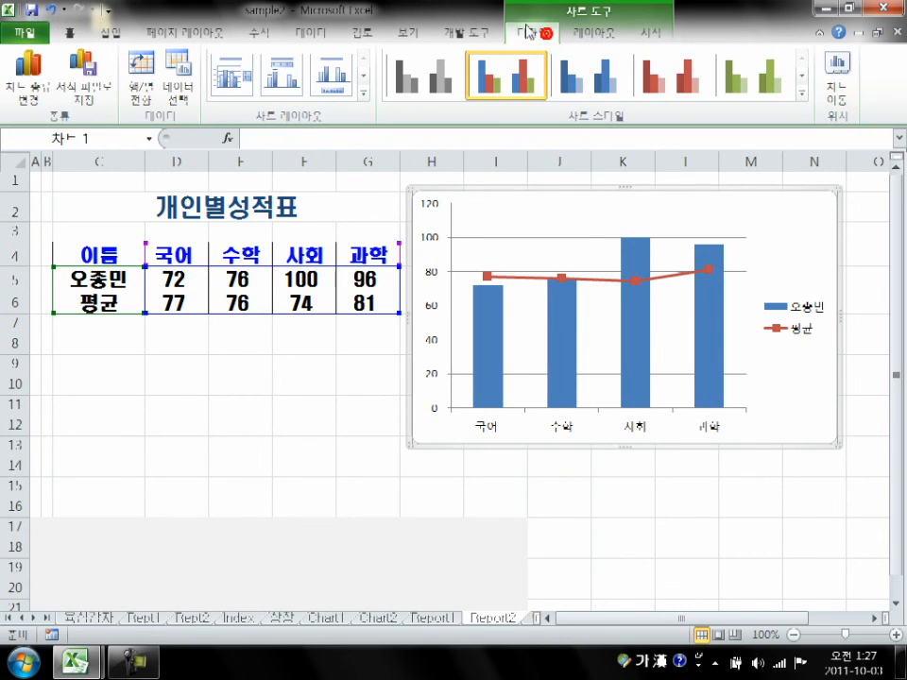
left_click(285, 79)
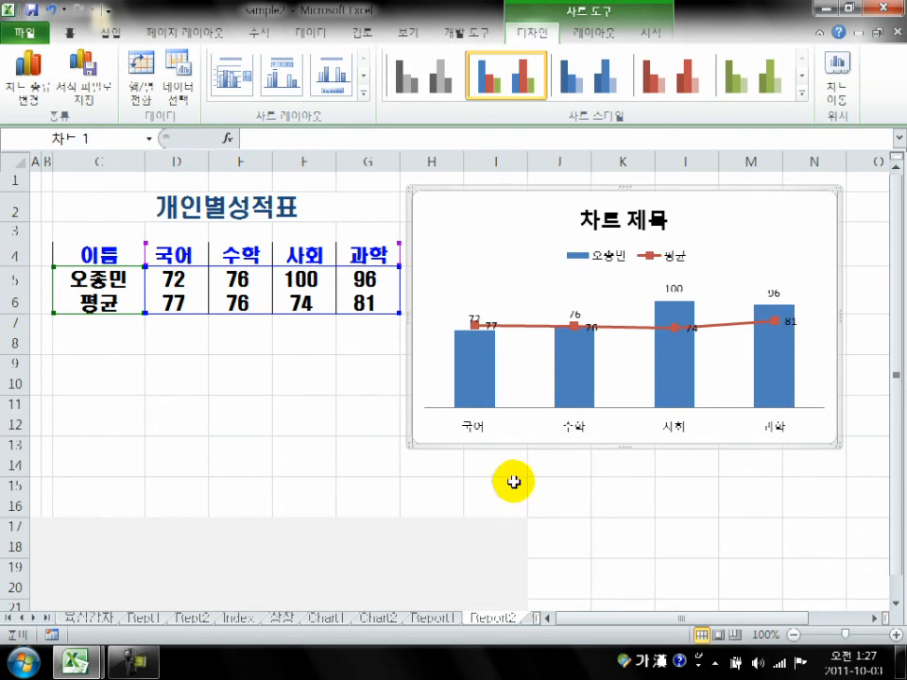
left_click(331, 80)
left_click(334, 79)
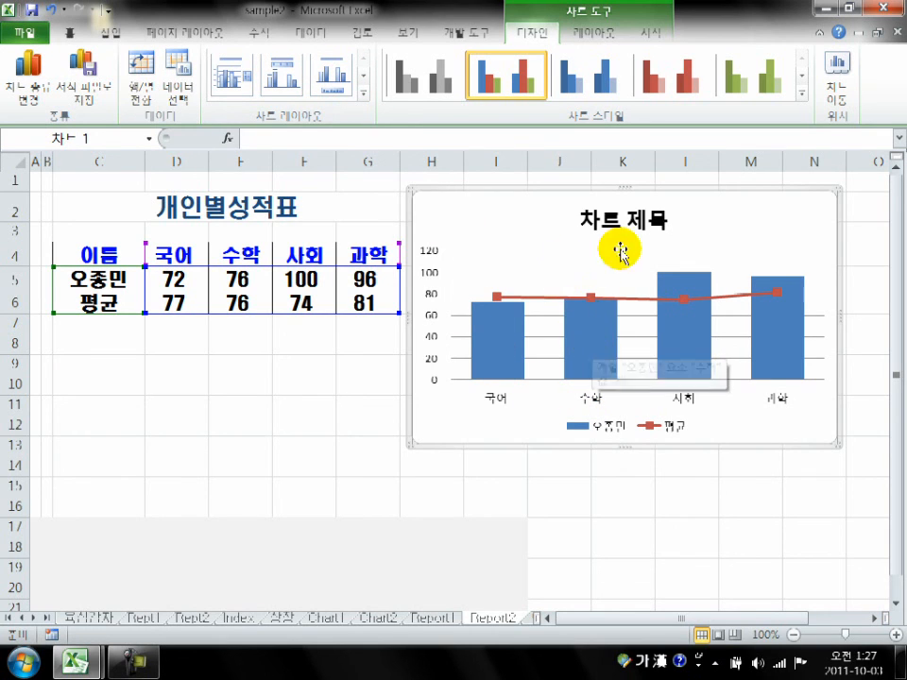
- Apply the black-background chart style with blue and red series, and extend the chart's lower edge to row 16
left_click(802, 96)
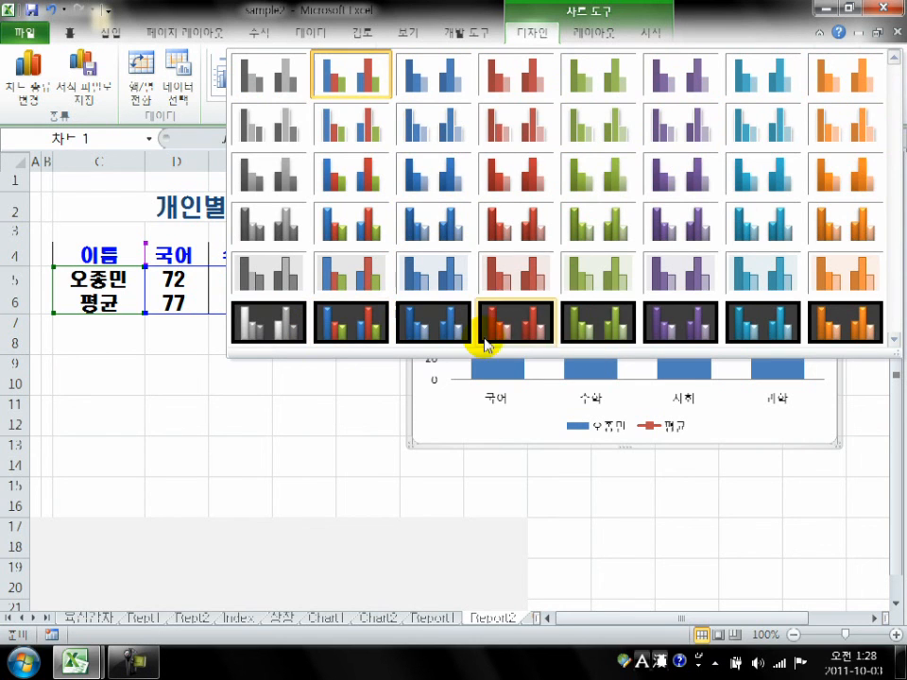
left_click(362, 323)
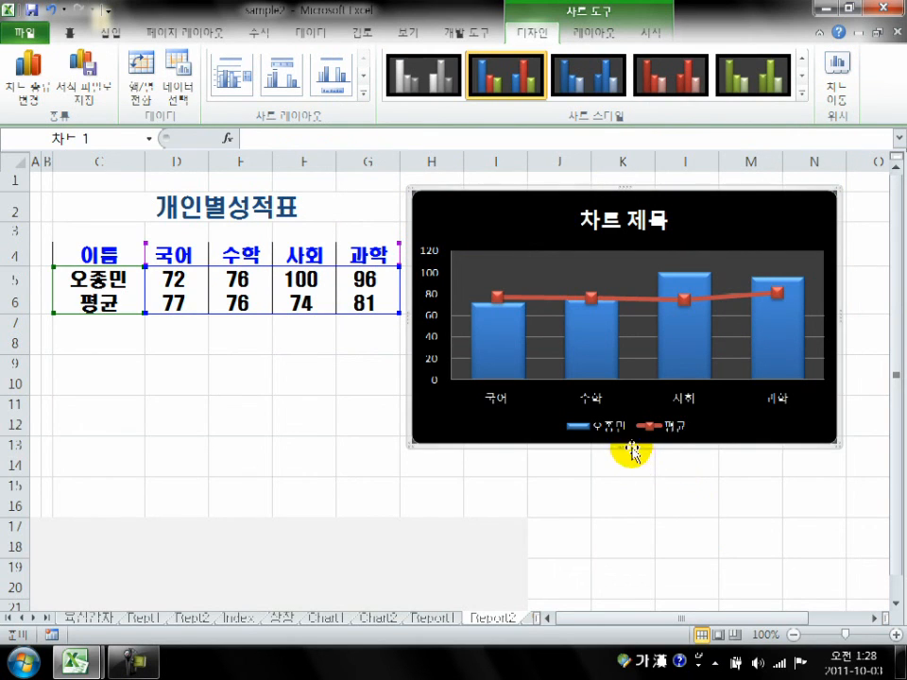
left_click_drag(628, 447, 625, 506)
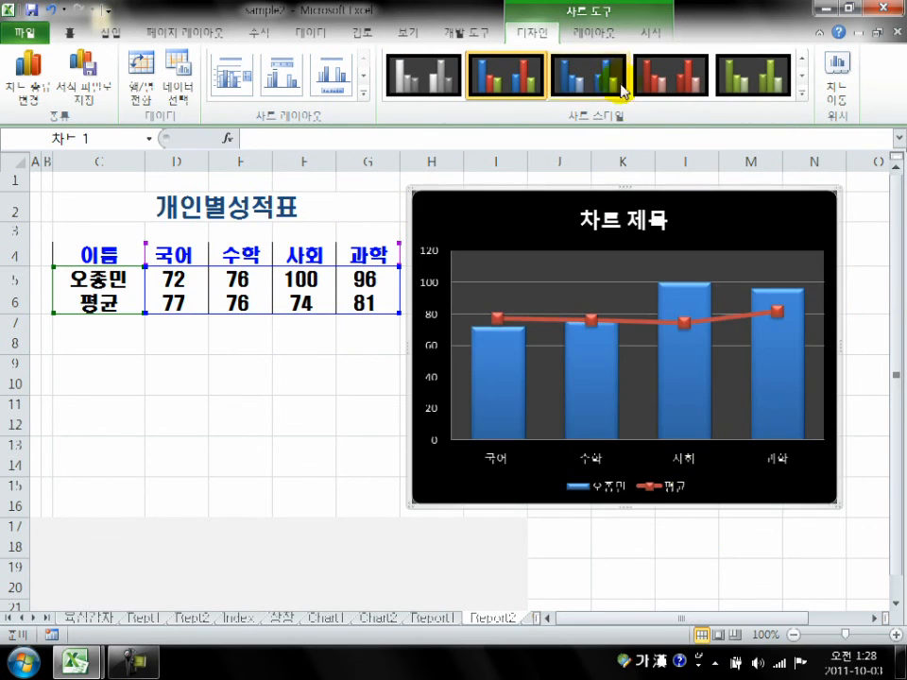
left_click(591, 35)
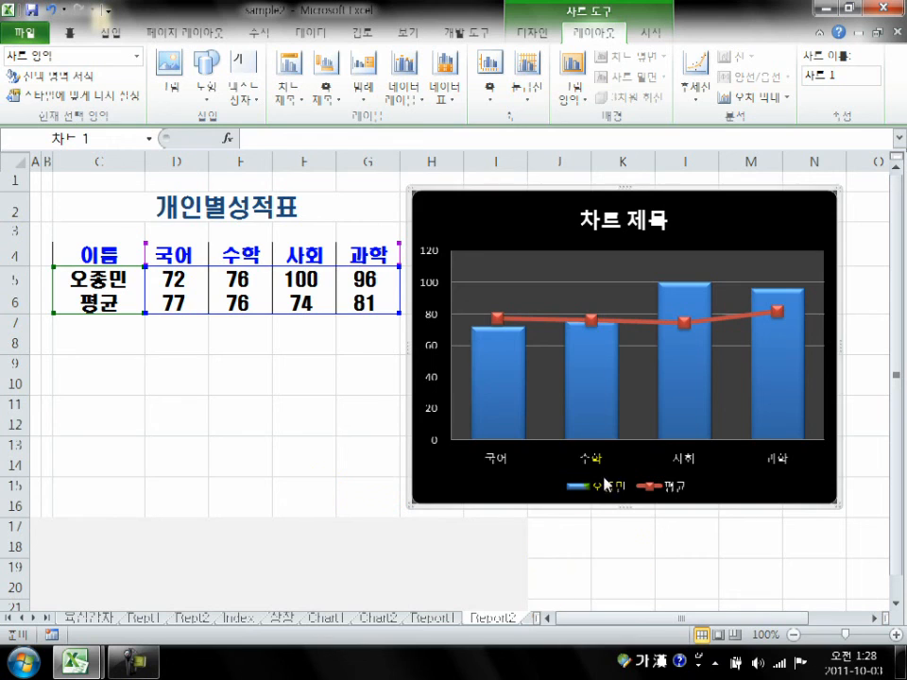
left_click(870, 364)
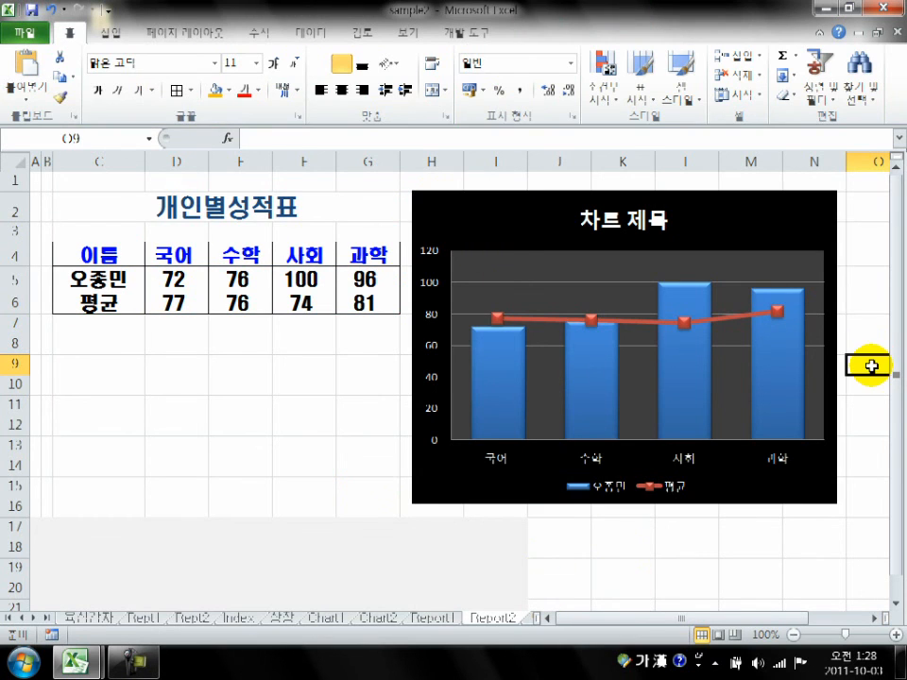
- Clear the name in C5 to test the "이름은?" message and the chart with an empty name
left_click(121, 280)
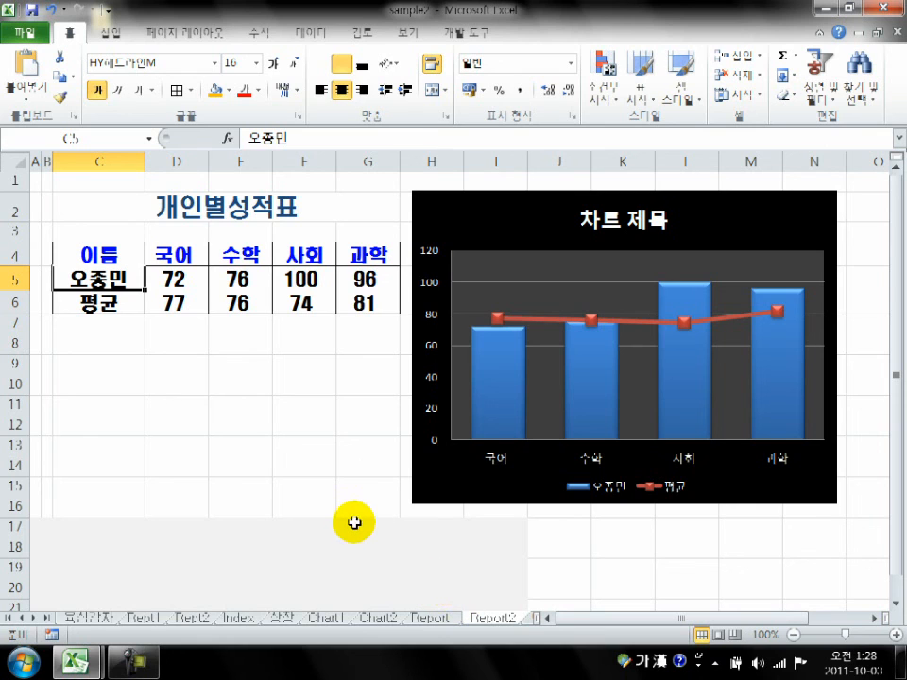
key("BackSpace")
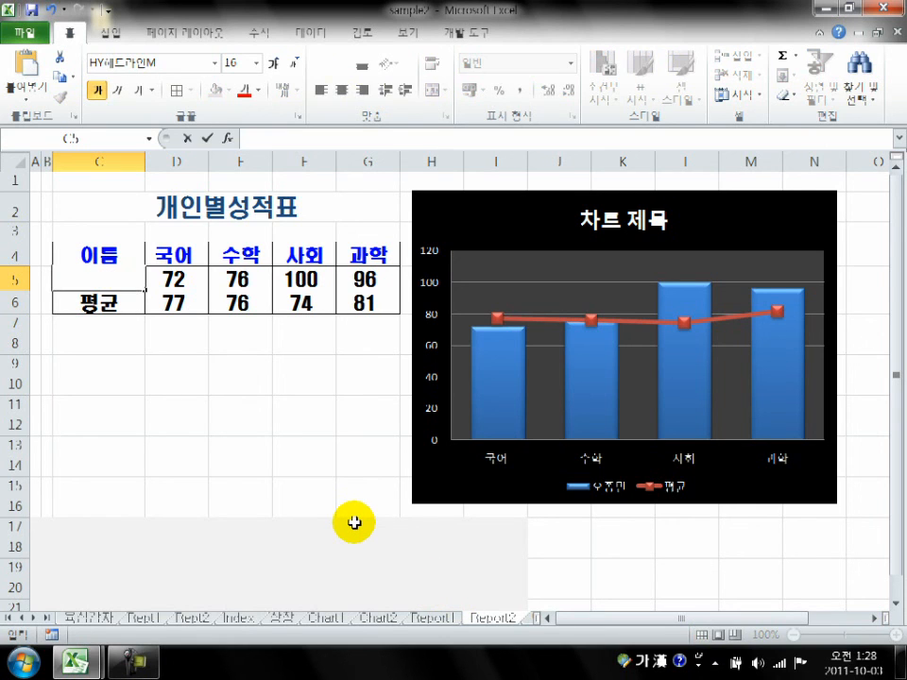
left_click(276, 486)
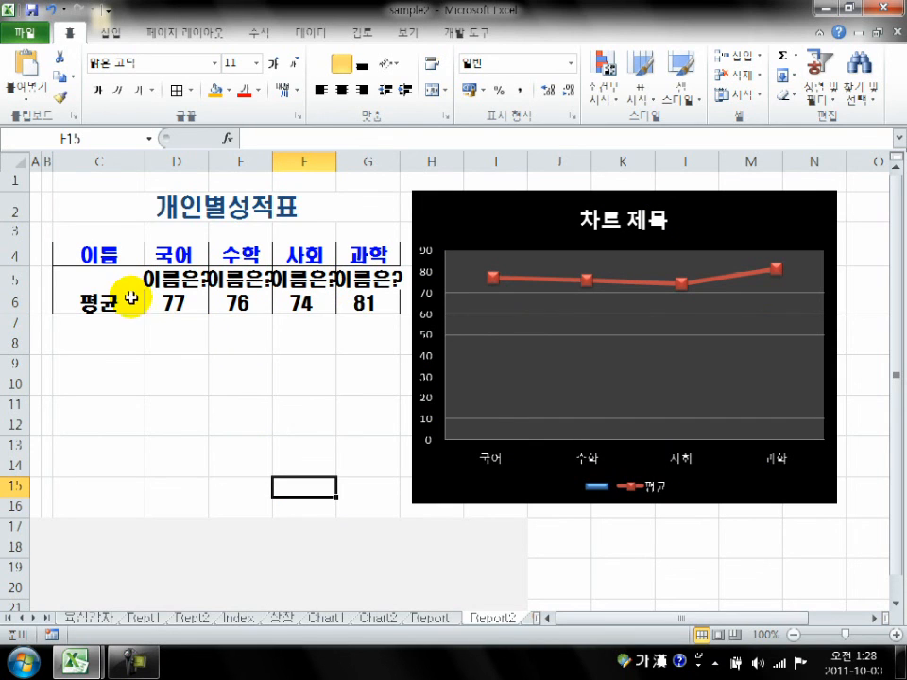
- Pick a different student from the Report1 class table and enter the student's name in C5 of Report2
left_click(106, 280)
left_click(429, 620)
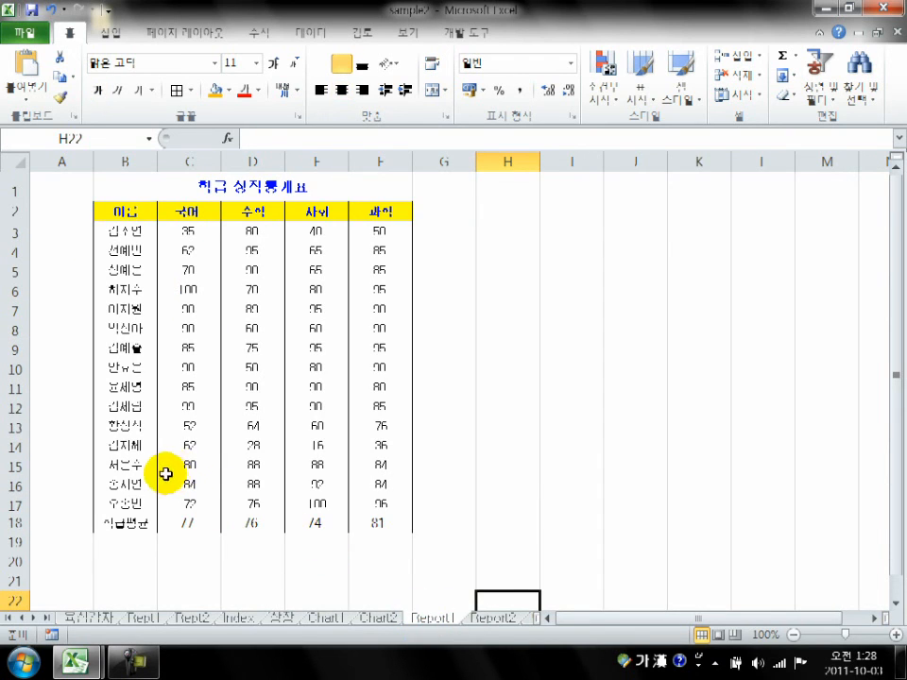
left_click(504, 619)
type("서")
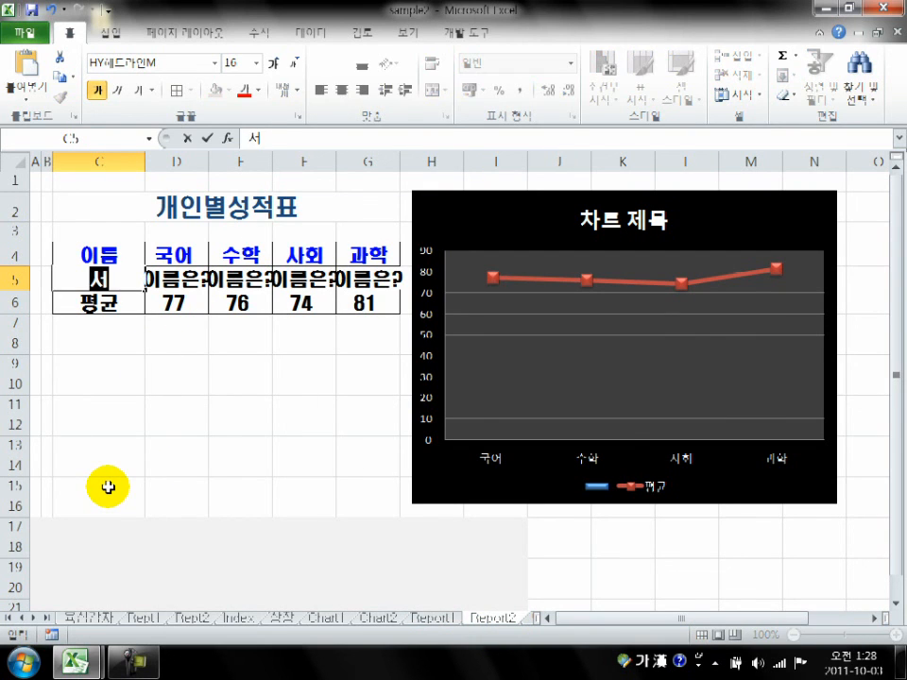
type("은수")
key("Return")
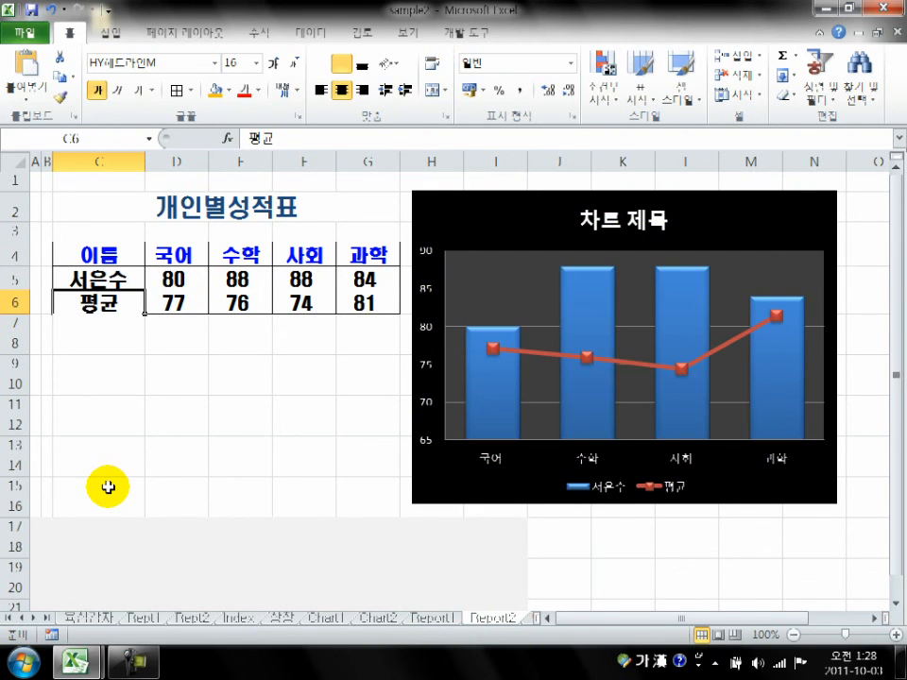